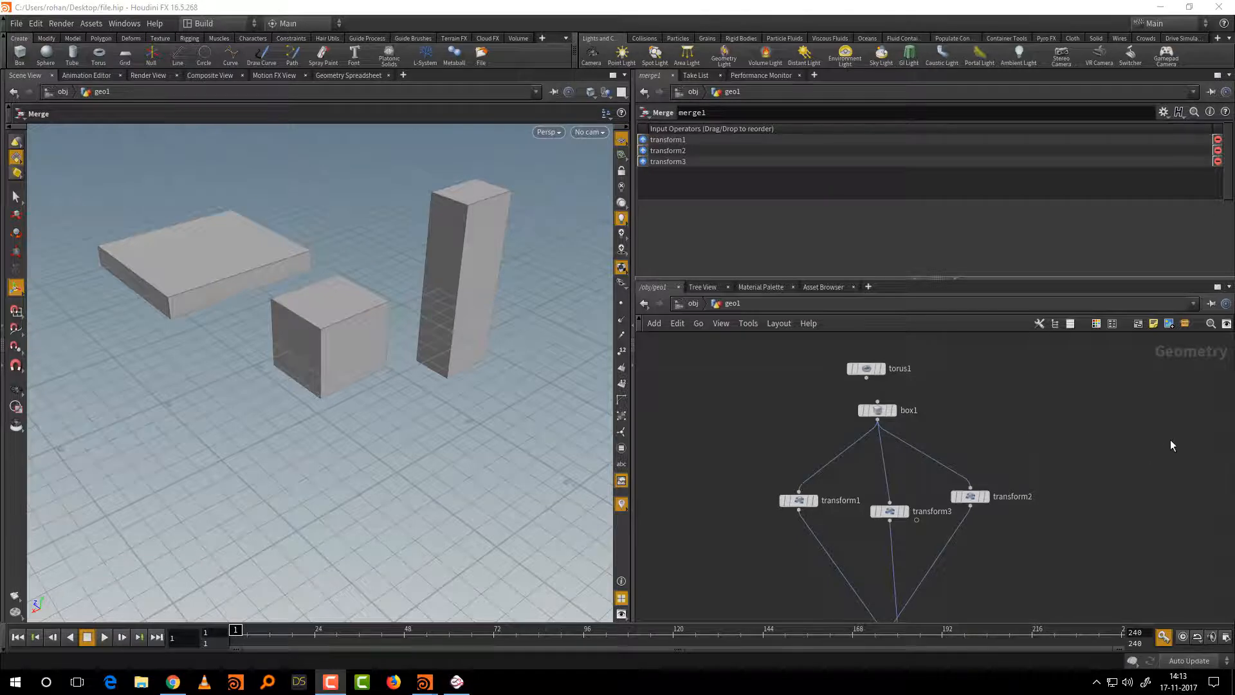
Delete all existing nodes from the geo1 network: the torus, the box, the three transforms and the merge
scroll(1113, 514, down, 5)
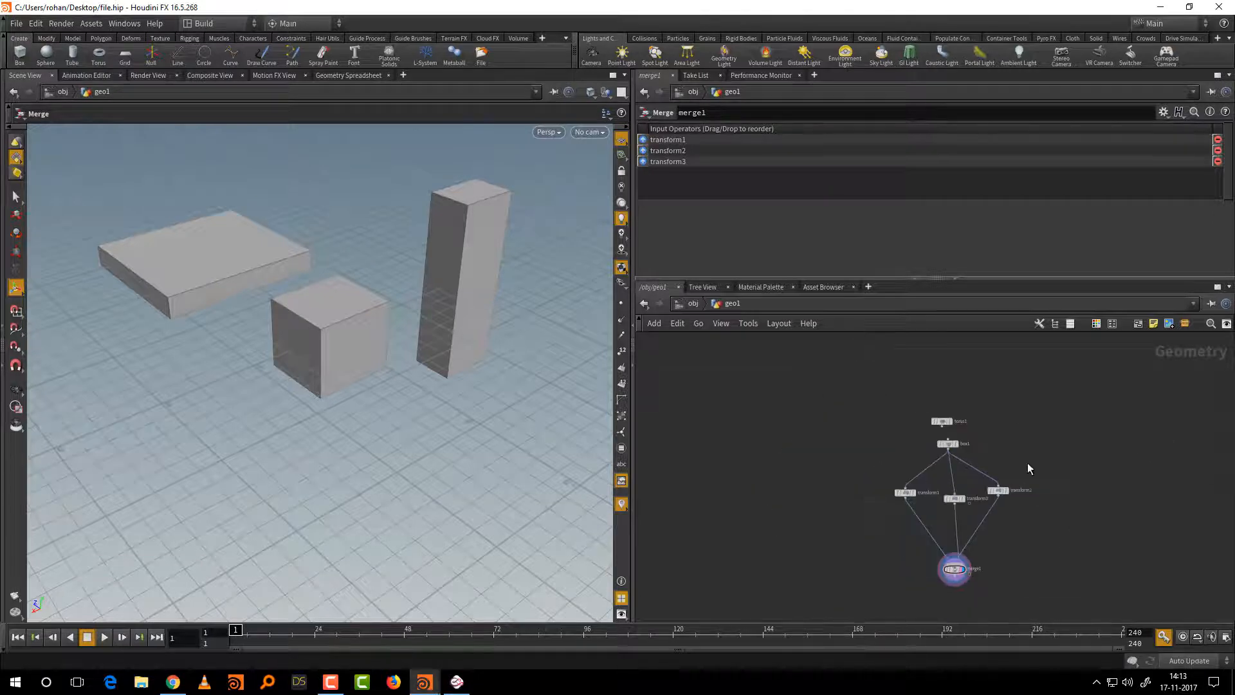
drag(856, 386, 1051, 559)
key(Delete)
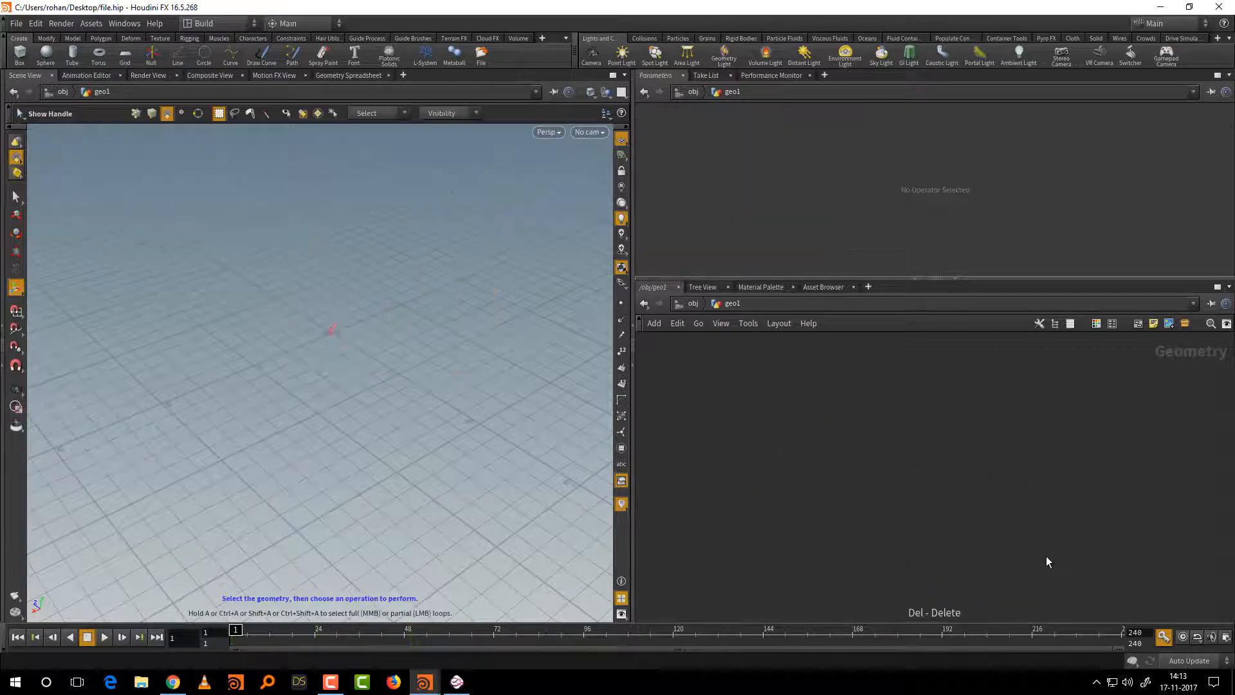
Add a polygon Box node to the empty geo1 network
key(Tab)
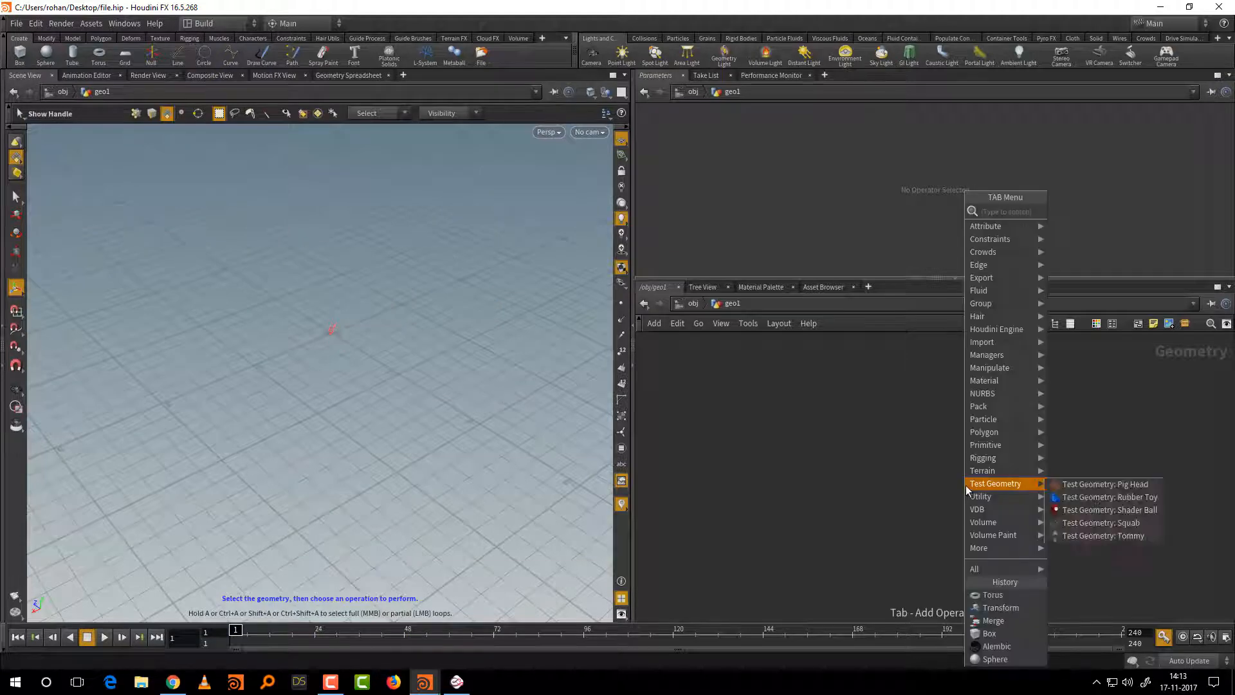
text(bo)
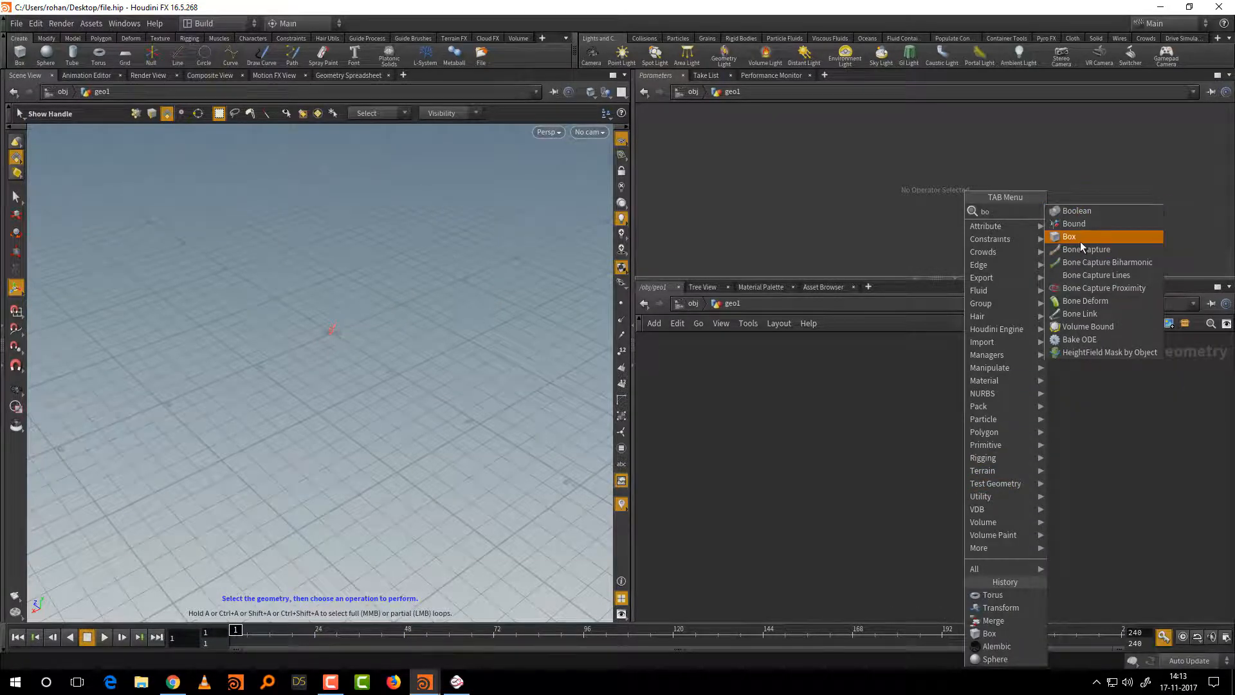
click(1079, 238)
click(921, 431)
scroll(921, 480, up, 3)
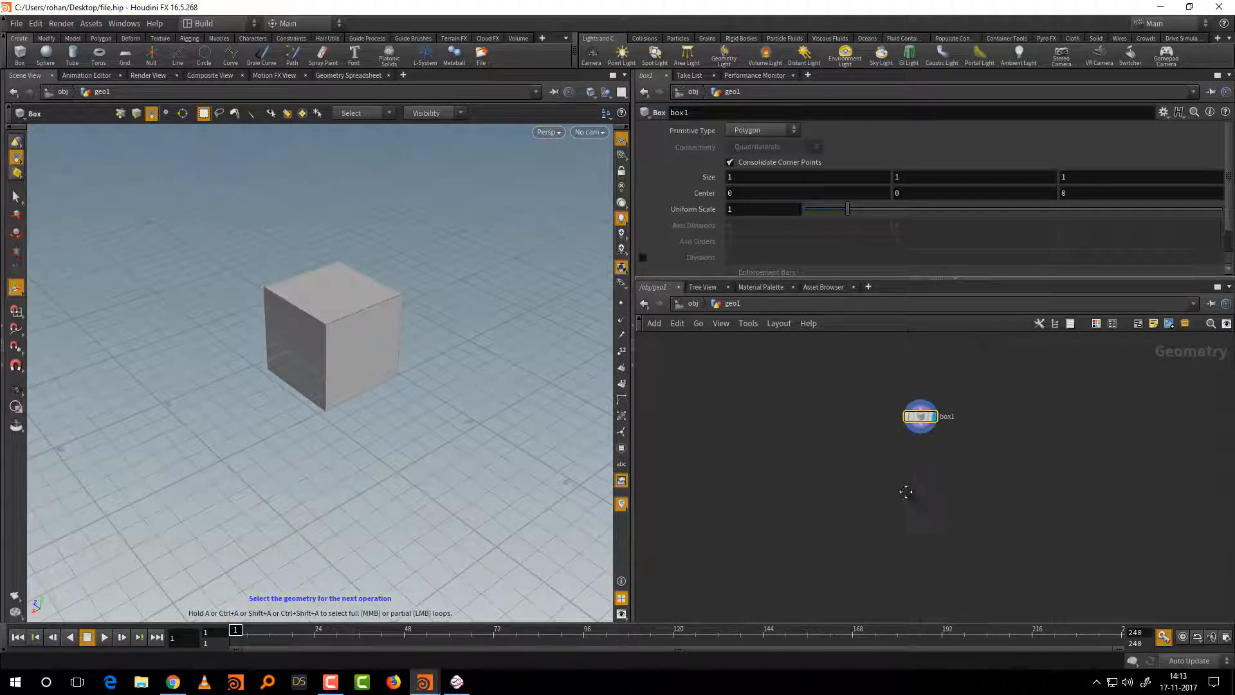
Switch to Mischief and sketch a table in perspective, with a four-sided top and four straight legs
click(457, 681)
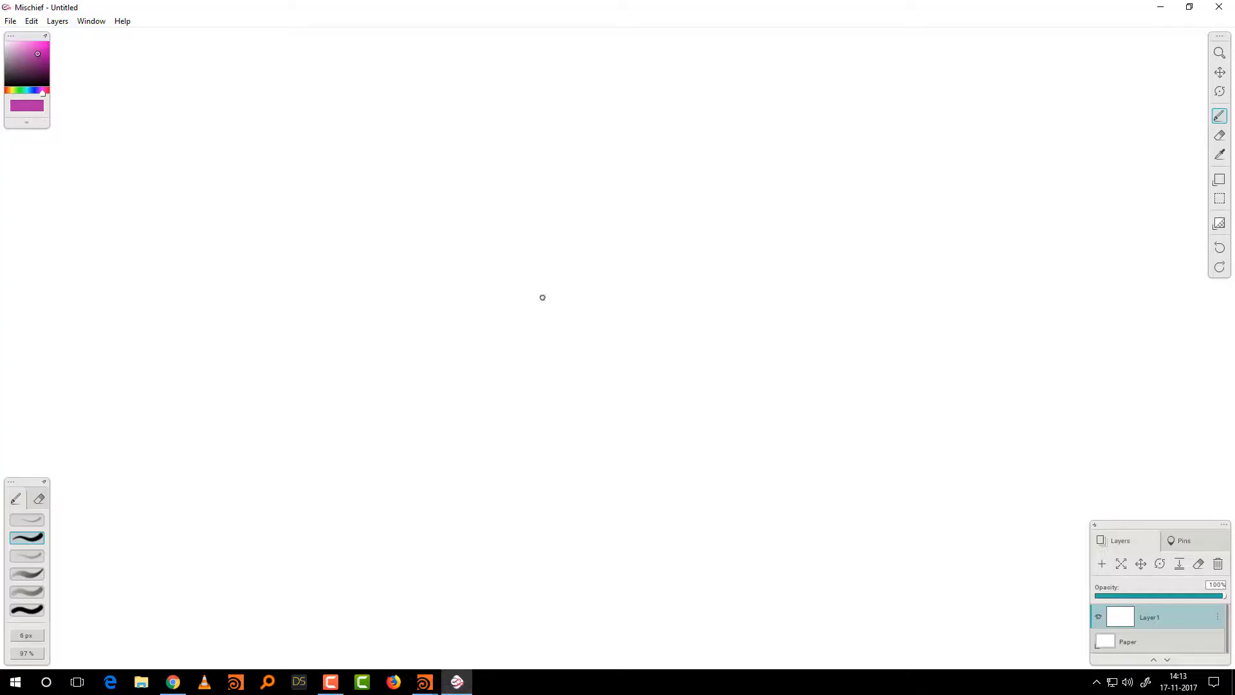
mouse_move(382, 267)
mouse_down()
mouse_move(532, 330)
mouse_move(549, 202)
mouse_move(664, 166)
mouse_move(776, 206)
mouse_up()
drag(643, 277, 787, 211)
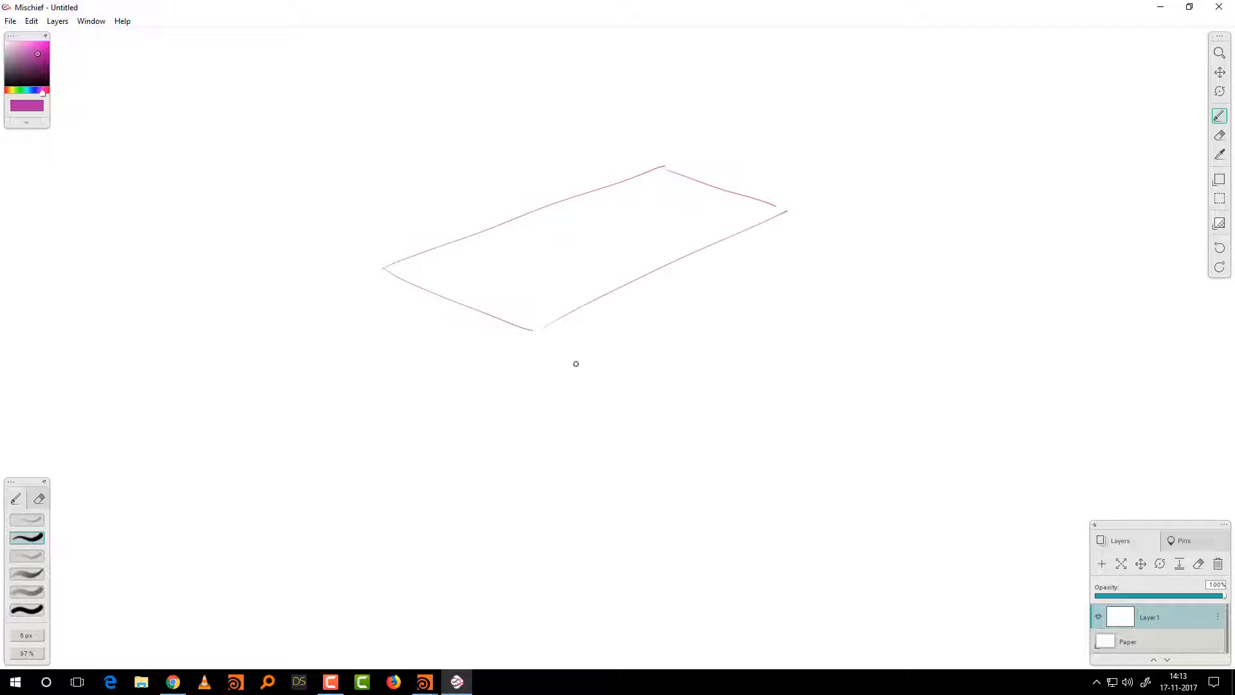
drag(585, 306, 579, 391)
drag(473, 264, 476, 370)
drag(645, 204, 647, 310)
drag(708, 226, 711, 344)
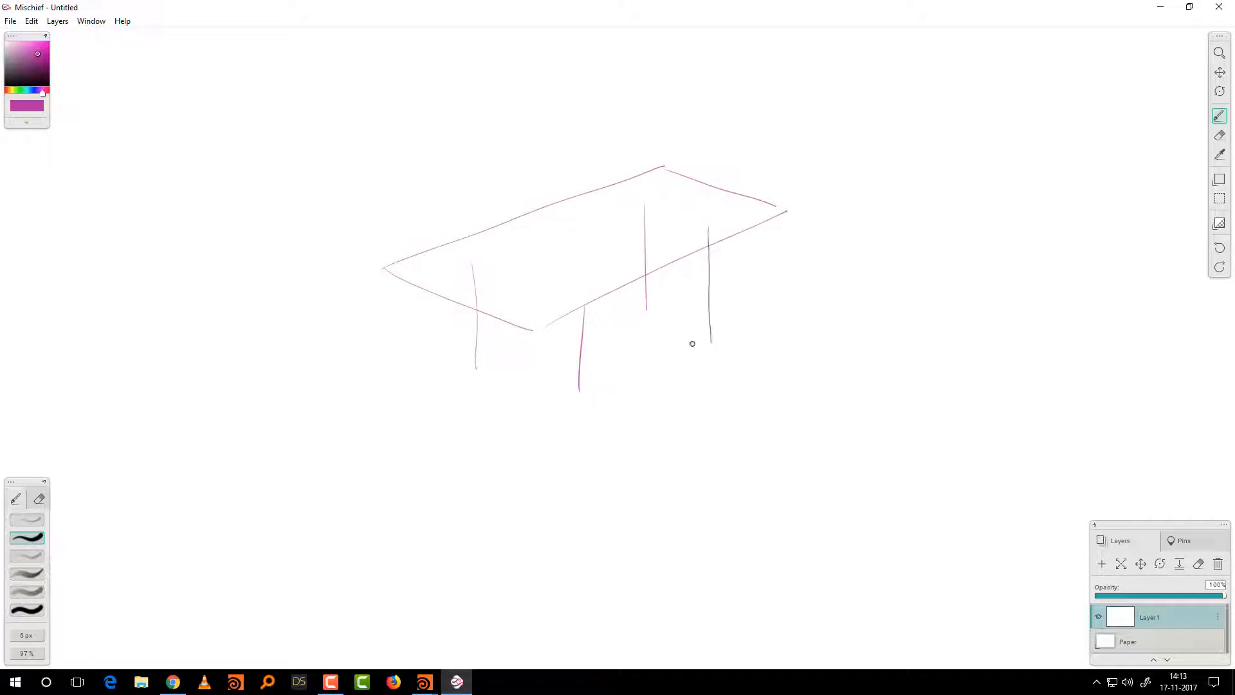
mouse_move(453, 346)
mouse_down()
mouse_move(584, 397)
mouse_move(740, 339)
mouse_up()
Return to Houdini and narrow box1 to about 0.18 in X and 0.16 in Z, undoing the extra height change
key(alt+Tab)
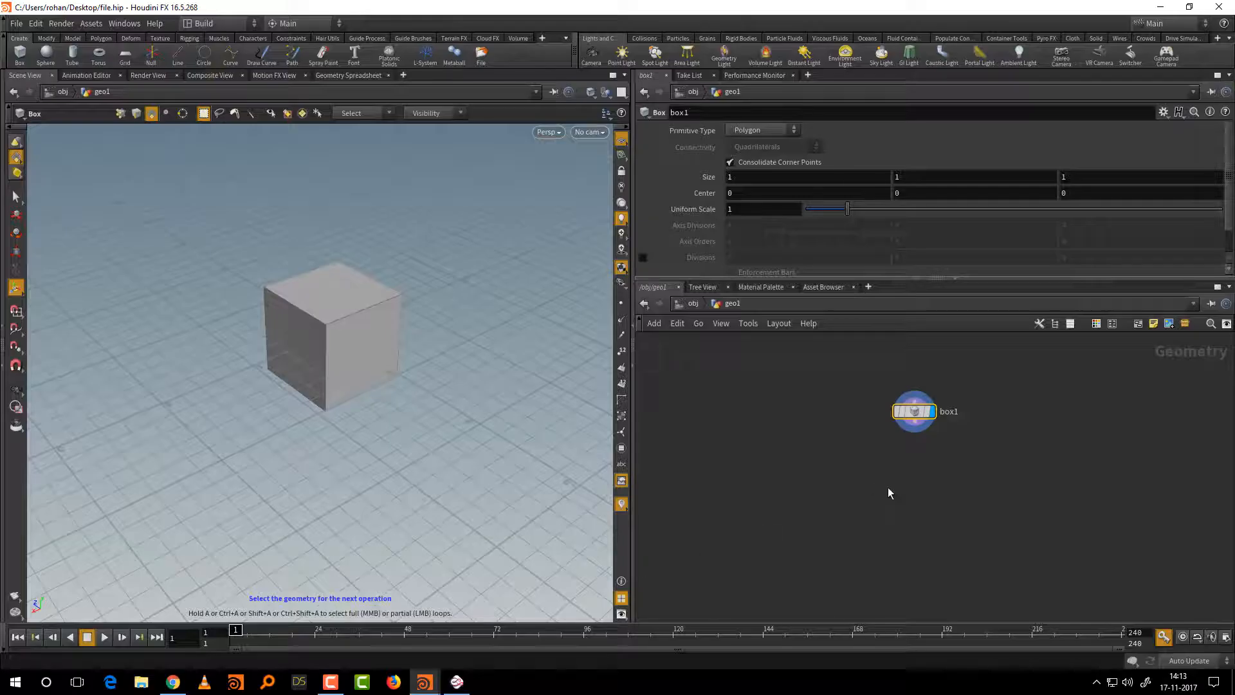
middle_drag(883, 478, 862, 508)
click(904, 445)
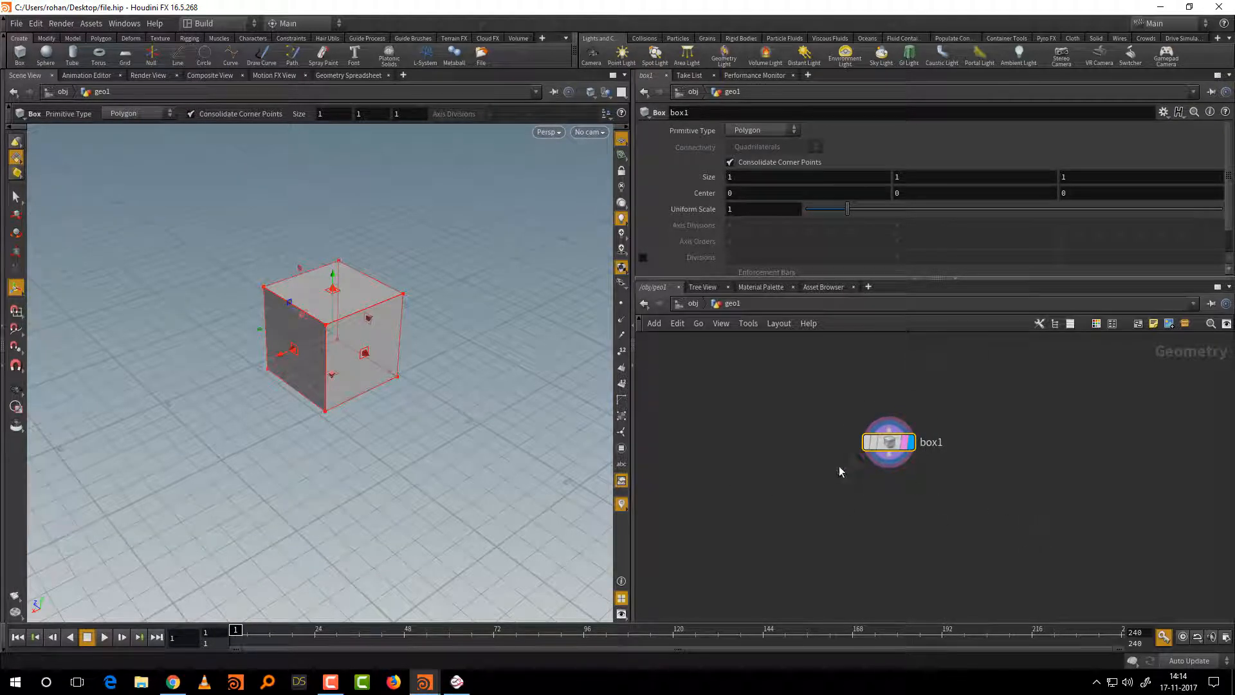
drag(367, 319, 345, 341)
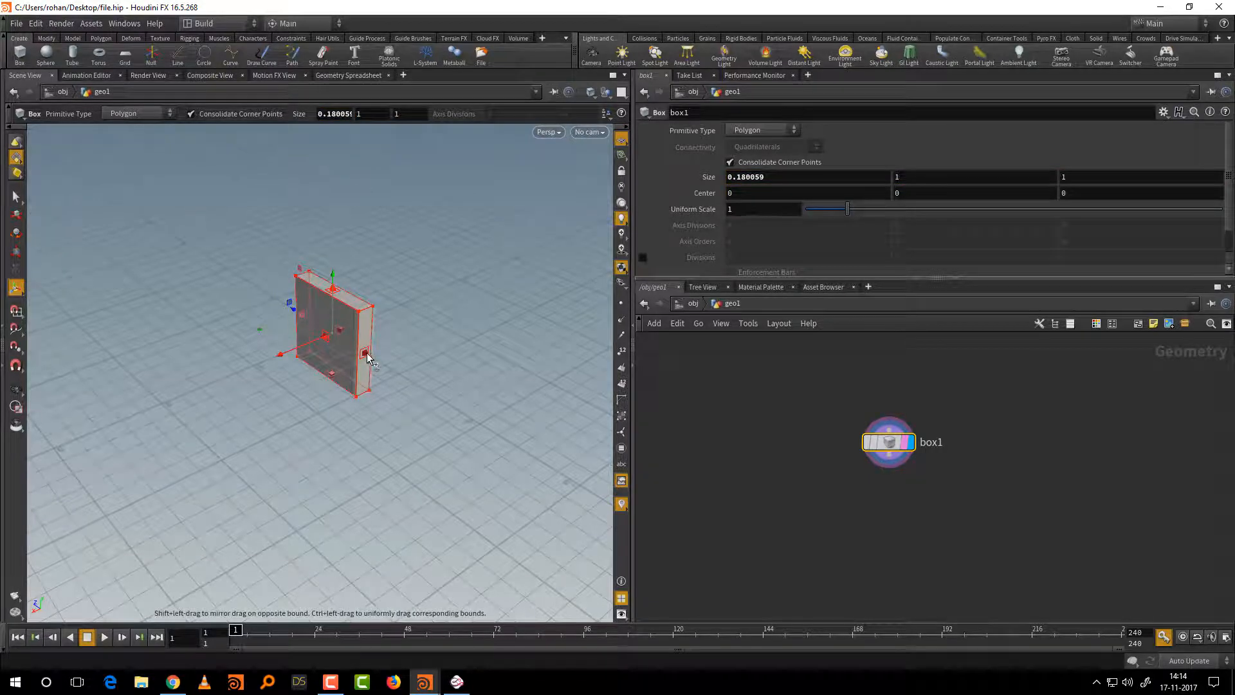
drag(369, 353, 333, 346)
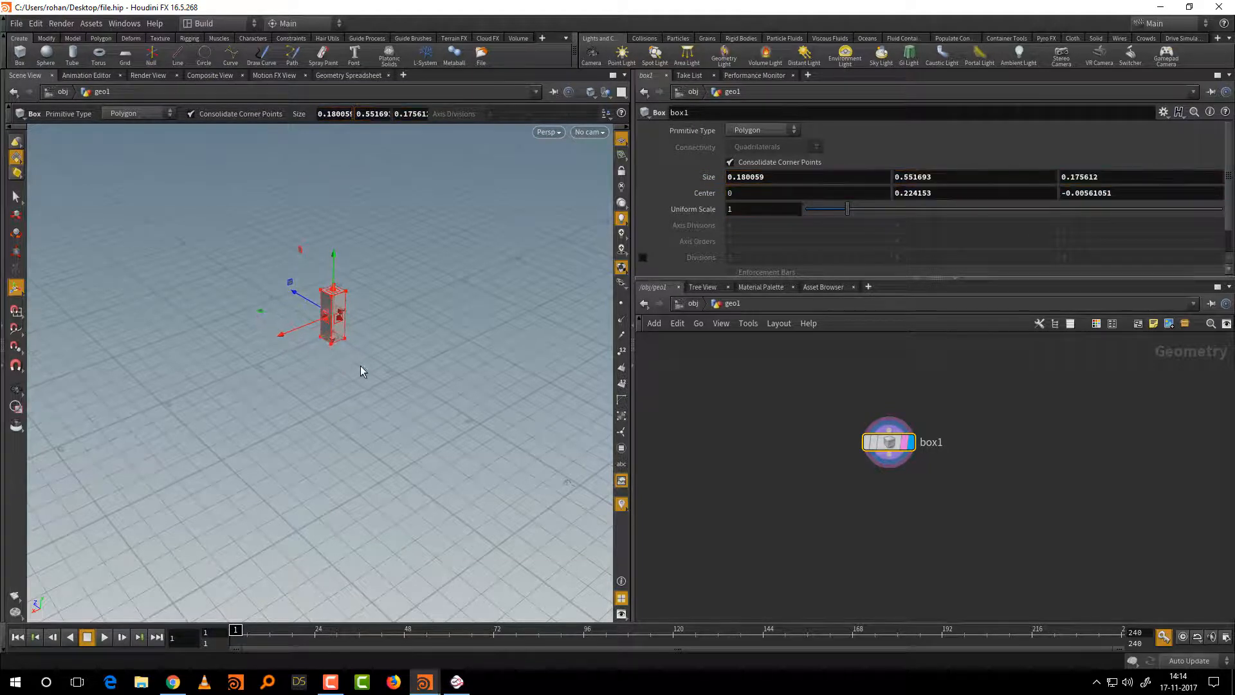
key(ctrl+z)
Stretch box1 vertically to a height of about 1.69 to shape a slim table leg
alt+drag(378, 389, 383, 311)
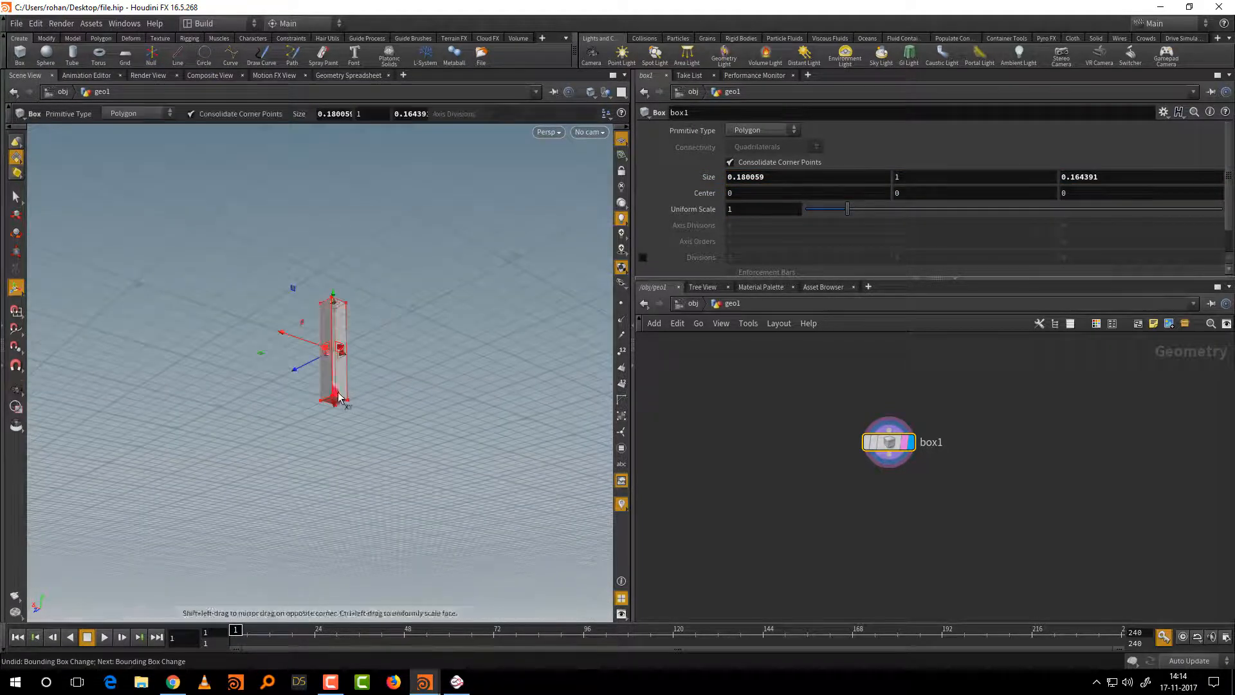
drag(334, 404, 404, 449)
alt+middle_drag(404, 449, 393, 501)
drag(316, 365, 482, 348)
Add a Transform node fed by box1, display it, and move the leg to about X -0.96, Z 1.96
key(Tab)
text(tr)
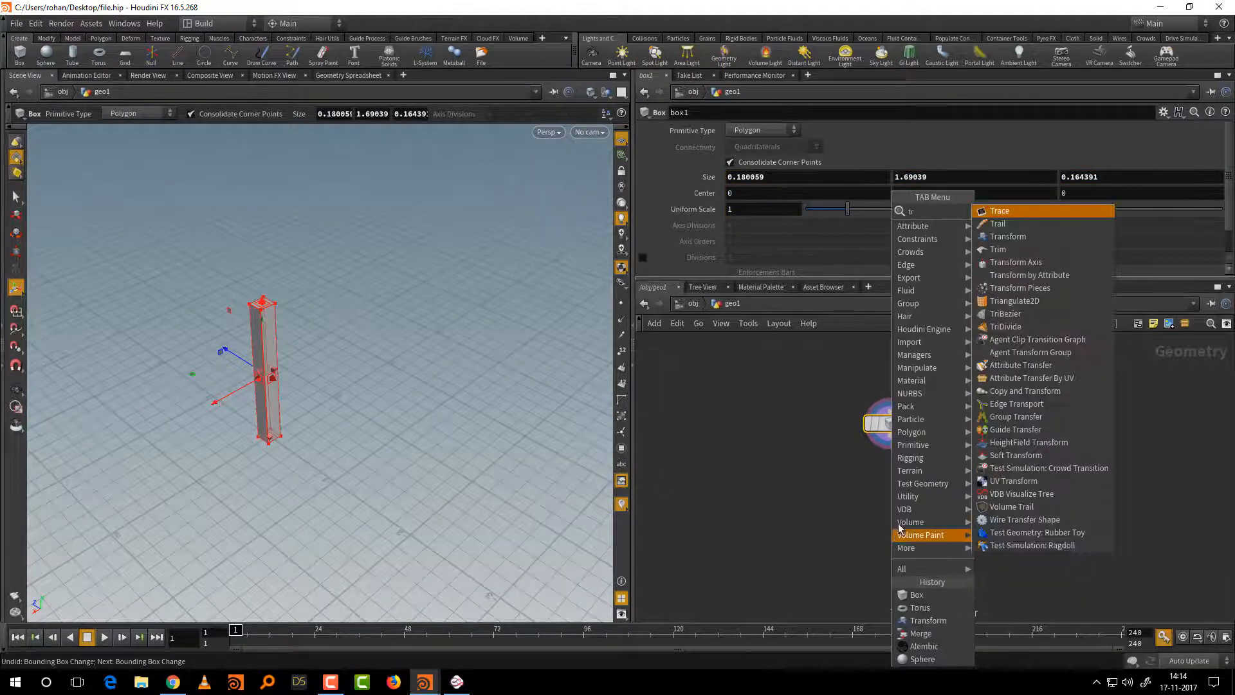
click(1028, 236)
click(883, 501)
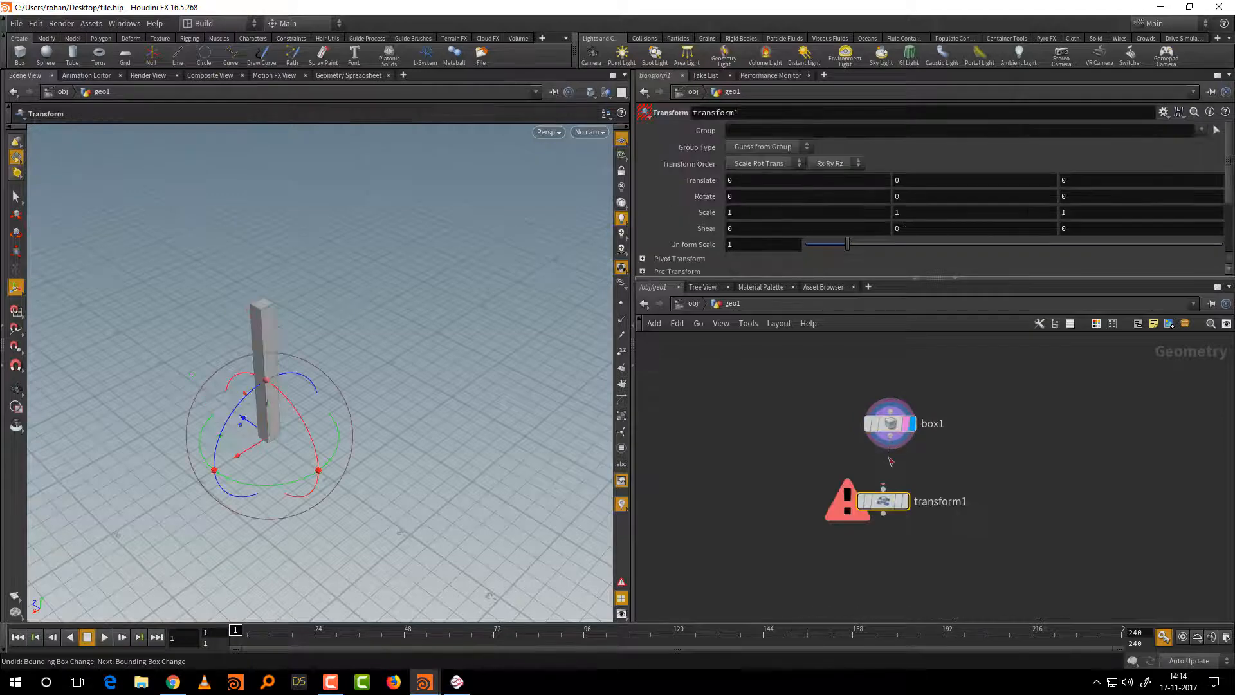
click(902, 503)
drag(886, 499, 825, 493)
drag(255, 428, 214, 334)
Duplicate the transform1 node and move the copied leg along Z to about -0.98
key(ctrl+c)
key(ctrl+v)
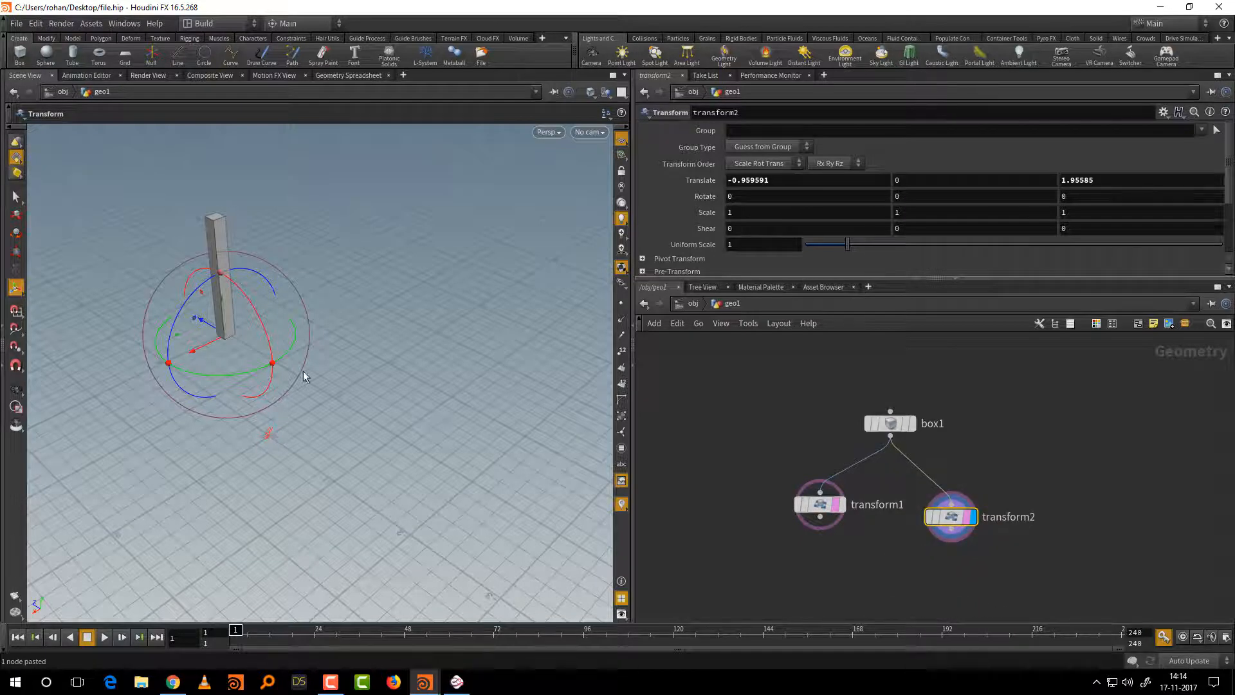
drag(214, 324, 376, 418)
Duplicate the transform2 node, place the copy below box1, and move its leg along X to about 0.98
middle_drag(1042, 460, 1001, 433)
mouse_move(990, 462)
mouse_down()
mouse_move(918, 521)
mouse_move(847, 550)
mouse_up()
key(ctrl+c)
key(ctrl+v)
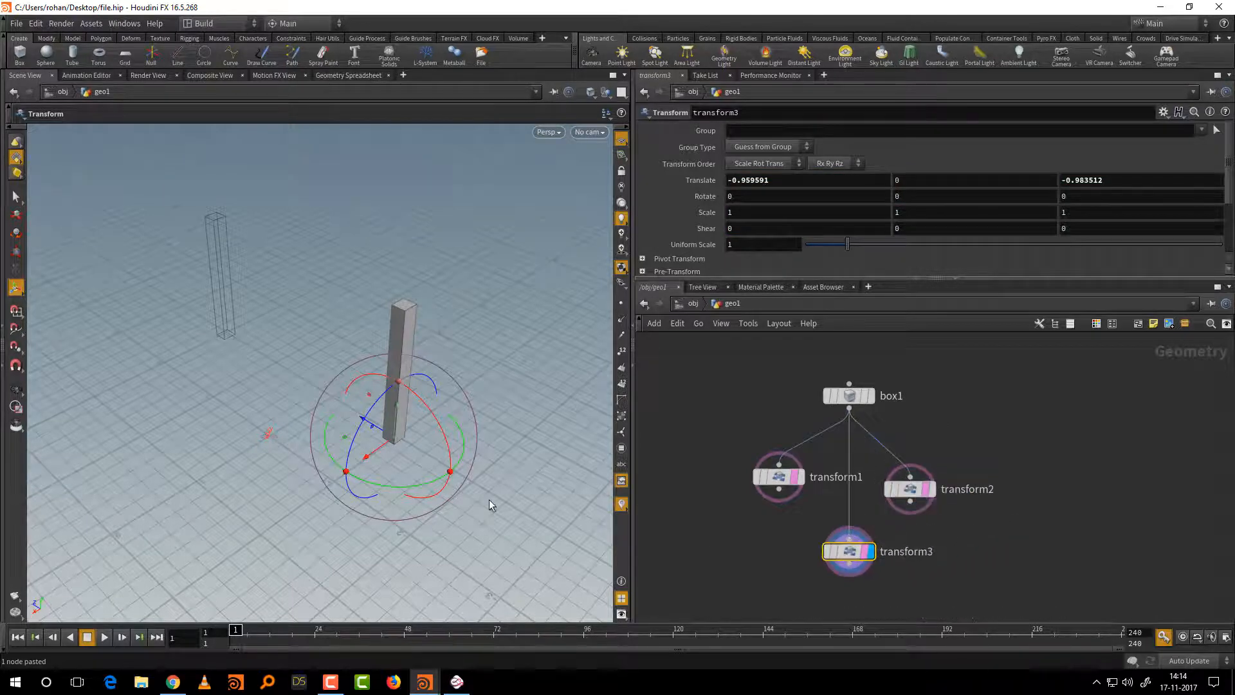
alt+middle_drag(489, 499, 527, 435)
scroll(527, 436, down, 2)
drag(415, 425, 323, 496)
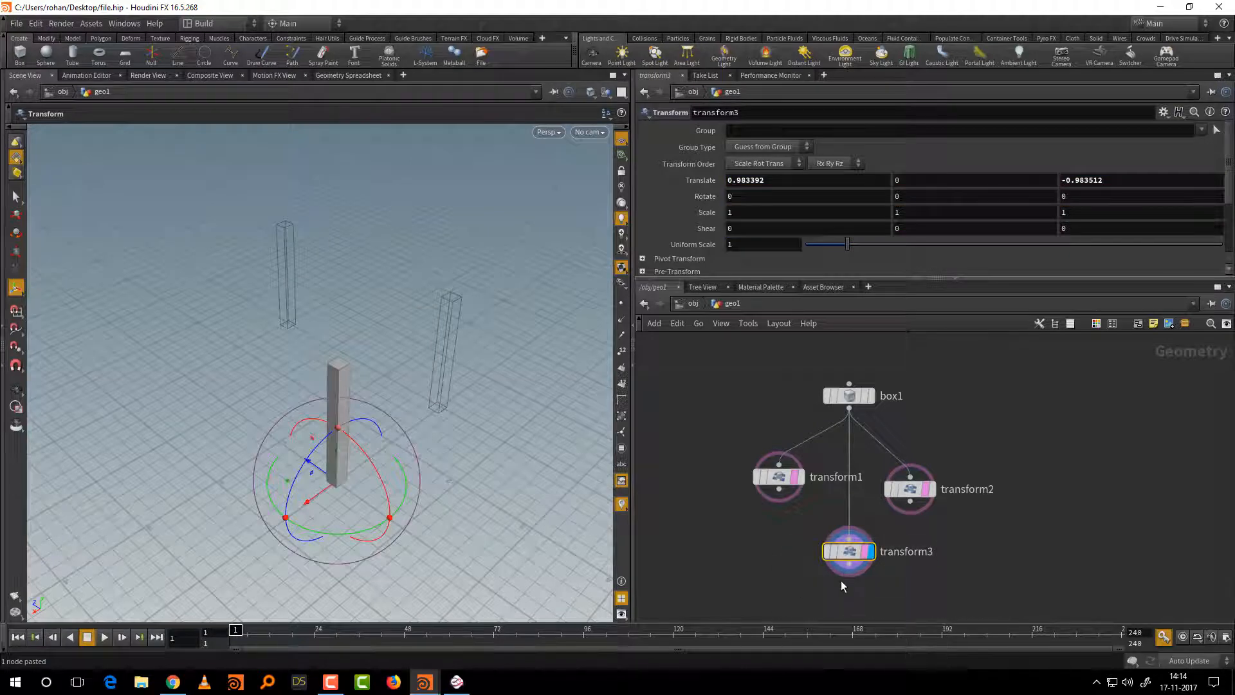
Duplicate the transform3 node and move the copied leg along Z to the table's remaining corner
key(ctrl+c)
key(ctrl+v)
drag(840, 583, 748, 578)
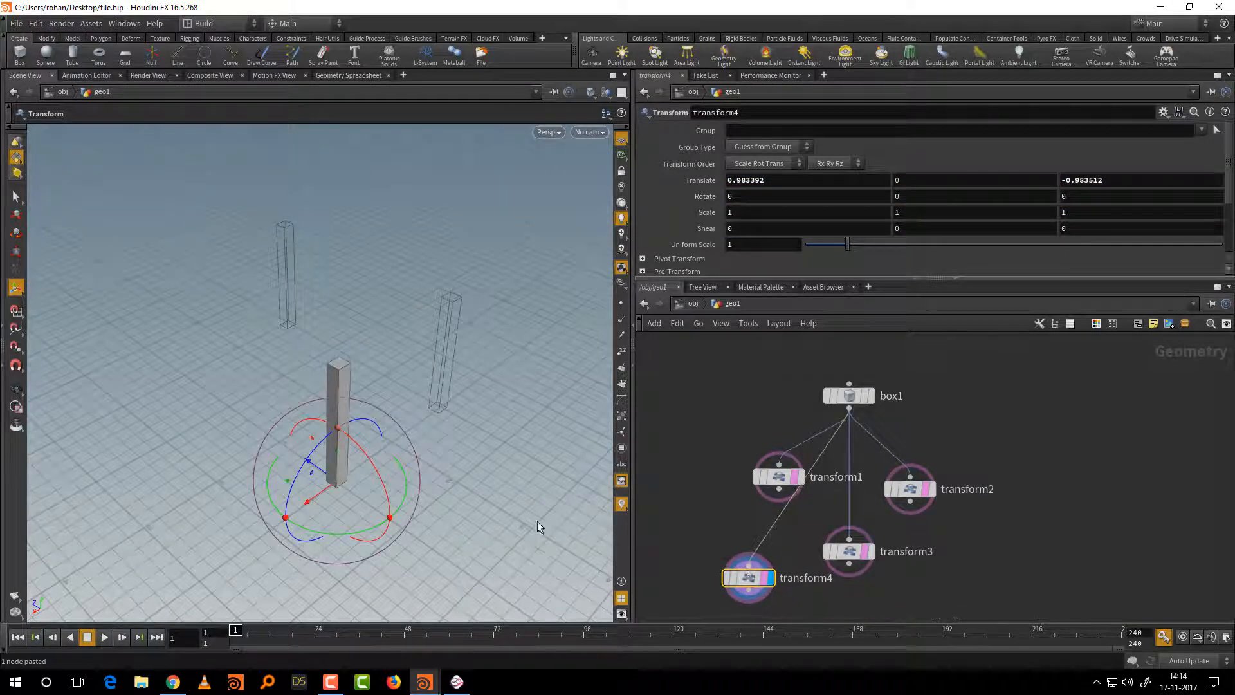
drag(308, 460, 169, 376)
Add a Merge node below the four transform nodes
middle_drag(920, 537, 882, 463)
drag(683, 404, 999, 585)
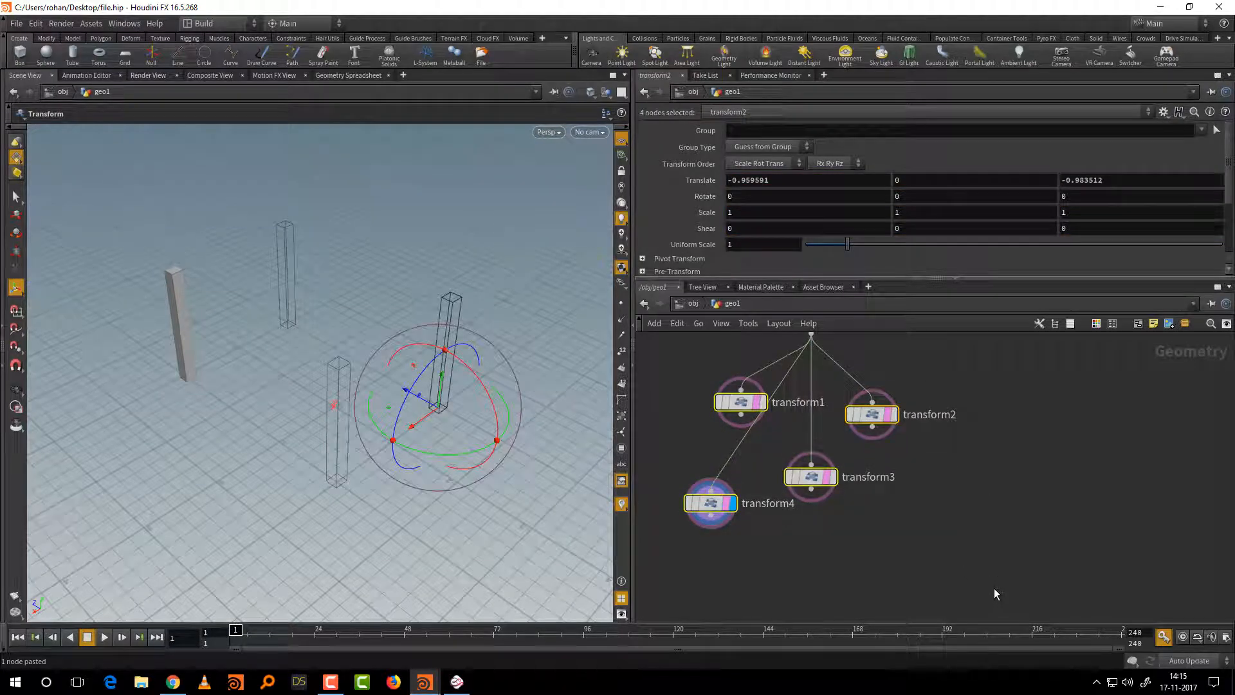
key(Tab)
mouse_move(1029, 290)
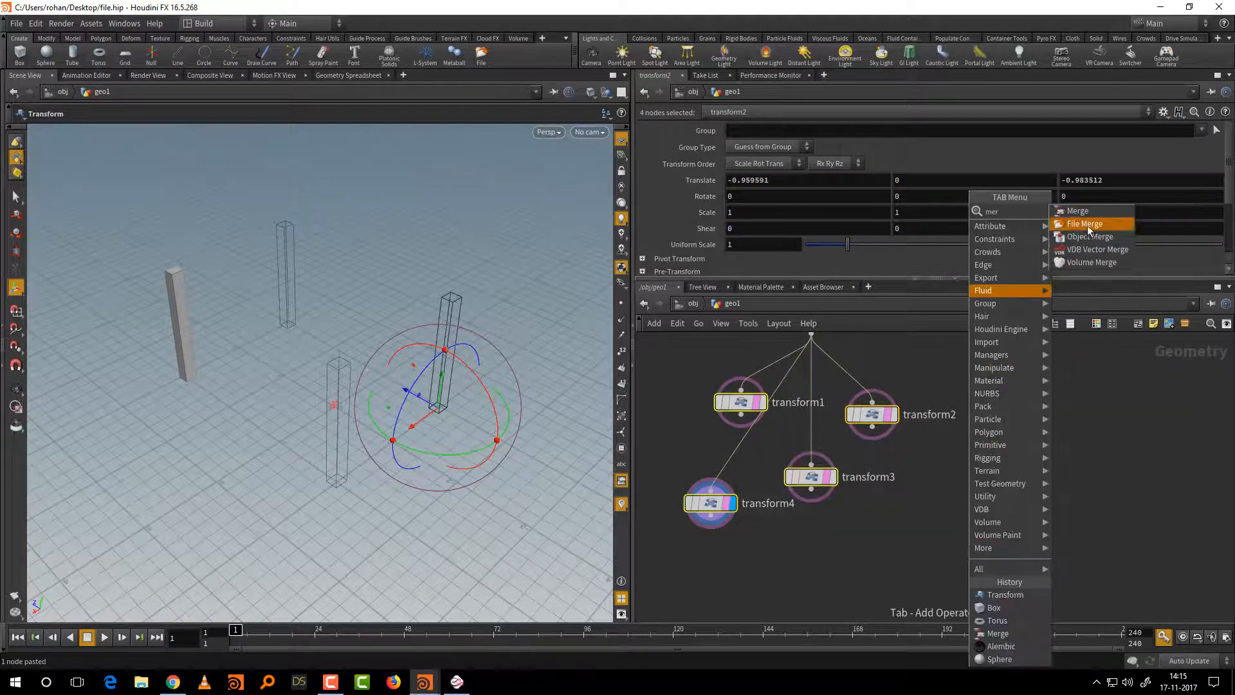
click(1076, 217)
click(820, 582)
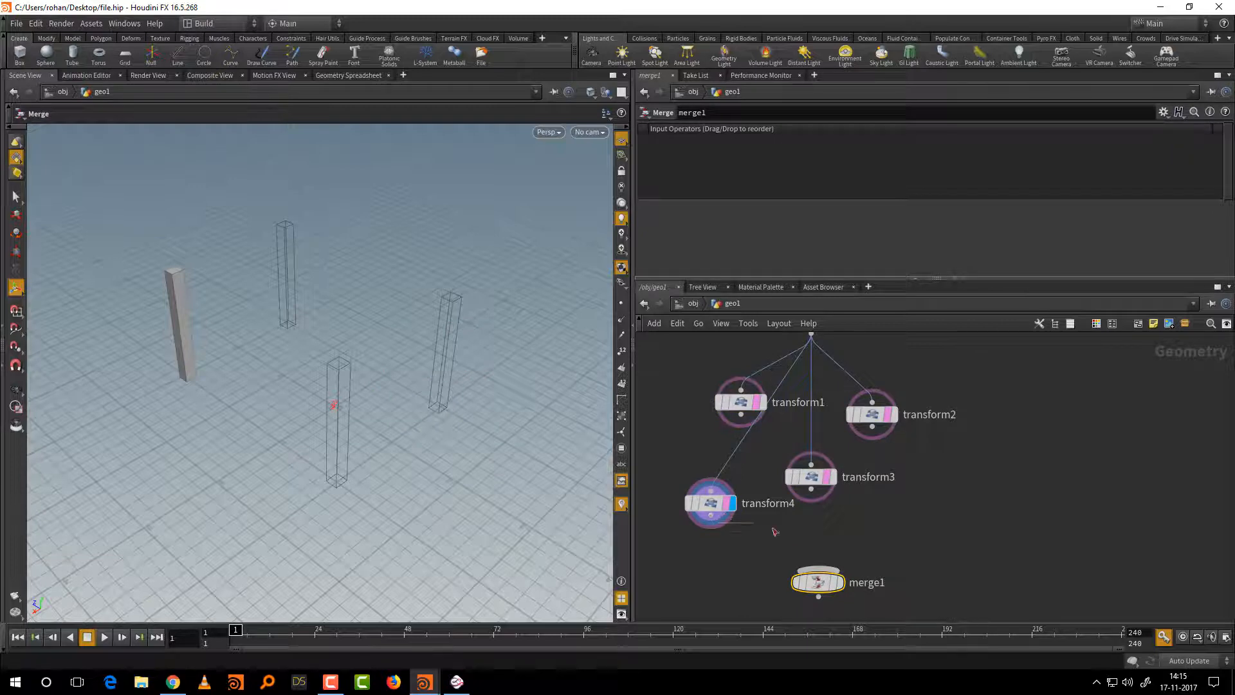
drag(742, 415, 819, 570)
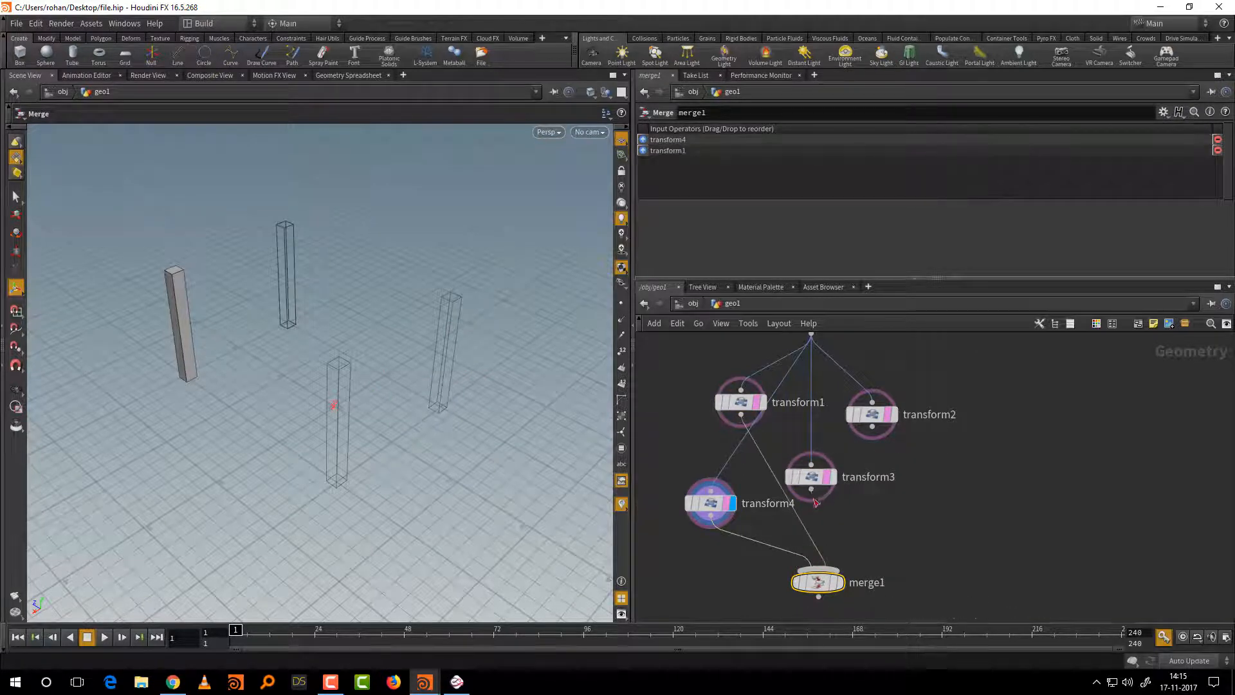
drag(811, 490, 827, 570)
key(y)
drag(894, 515, 730, 574)
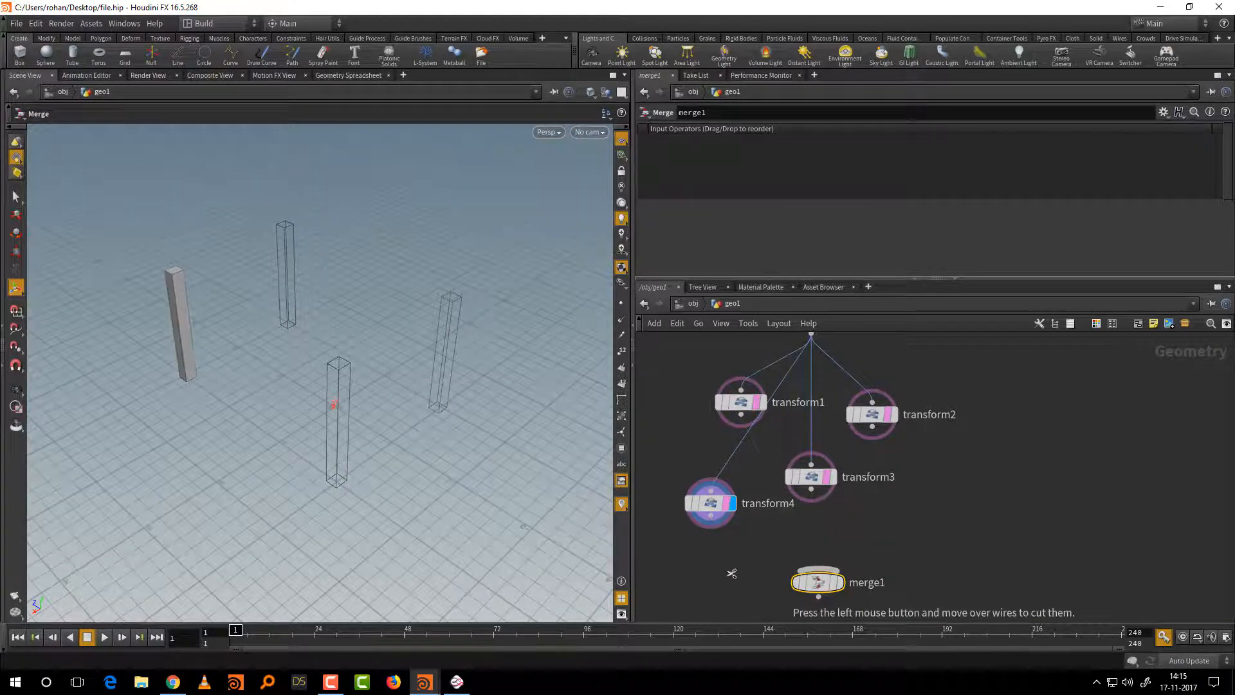
Connect all four transform nodes to merge1 together and display the merged legs
drag(678, 361, 950, 542)
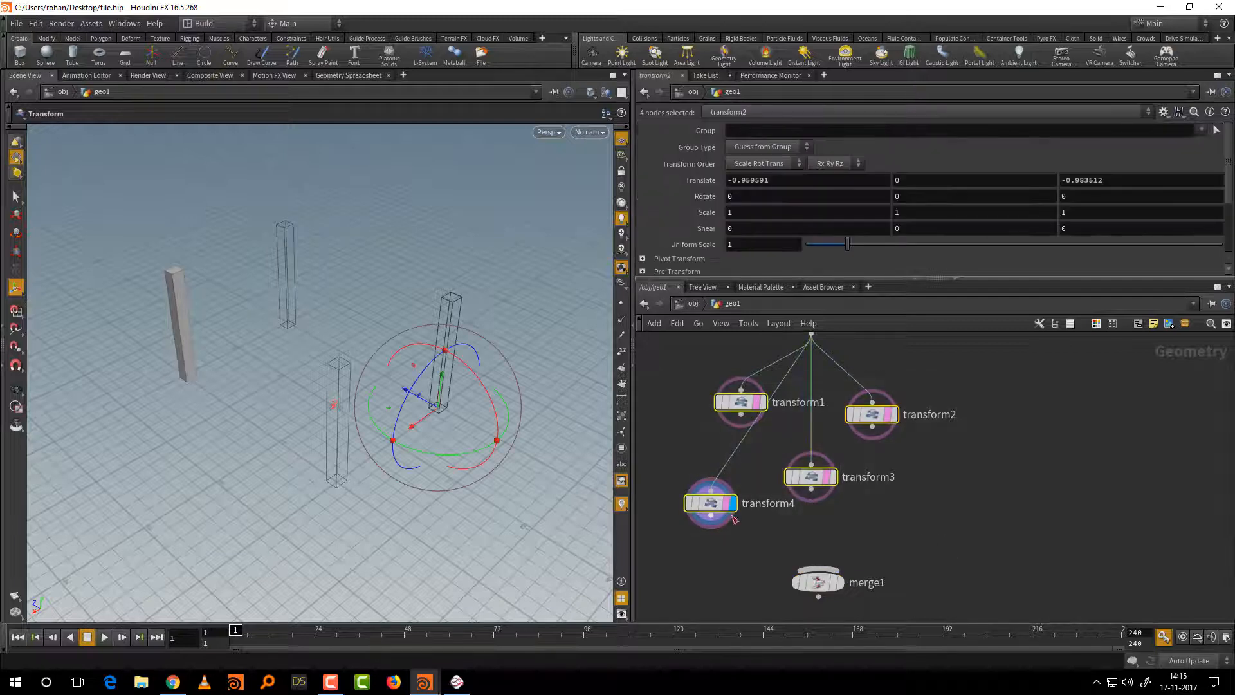
drag(659, 381, 906, 518)
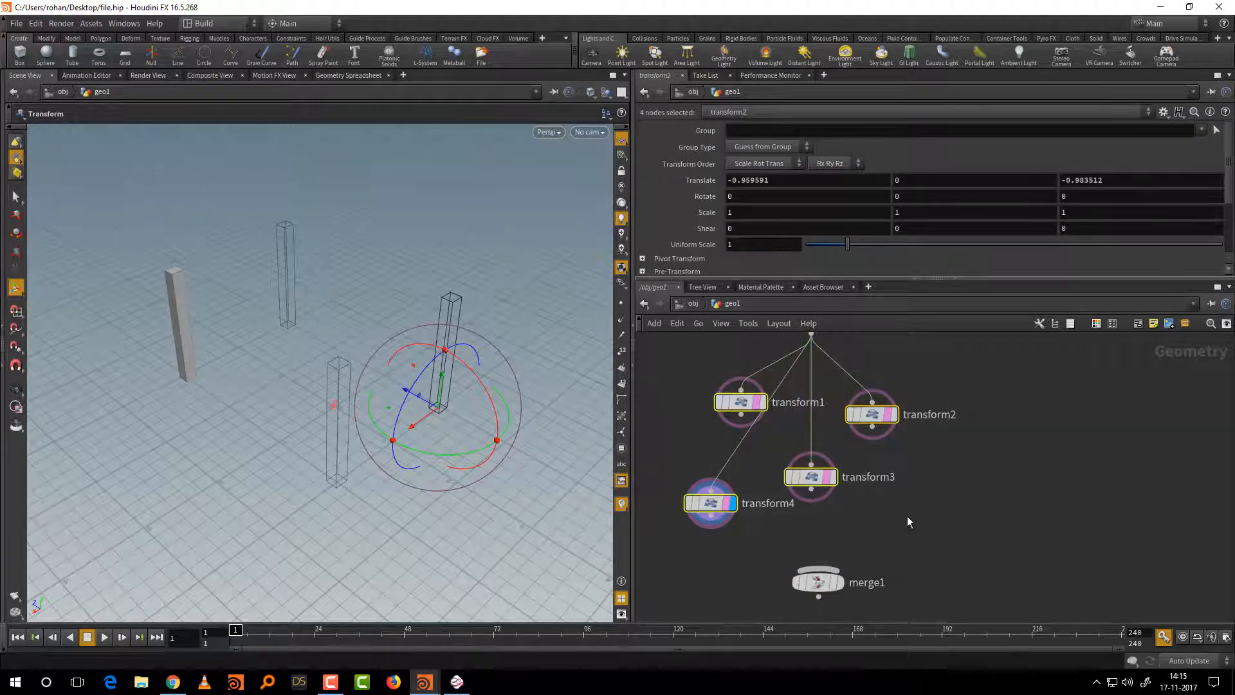
click(711, 516)
click(818, 568)
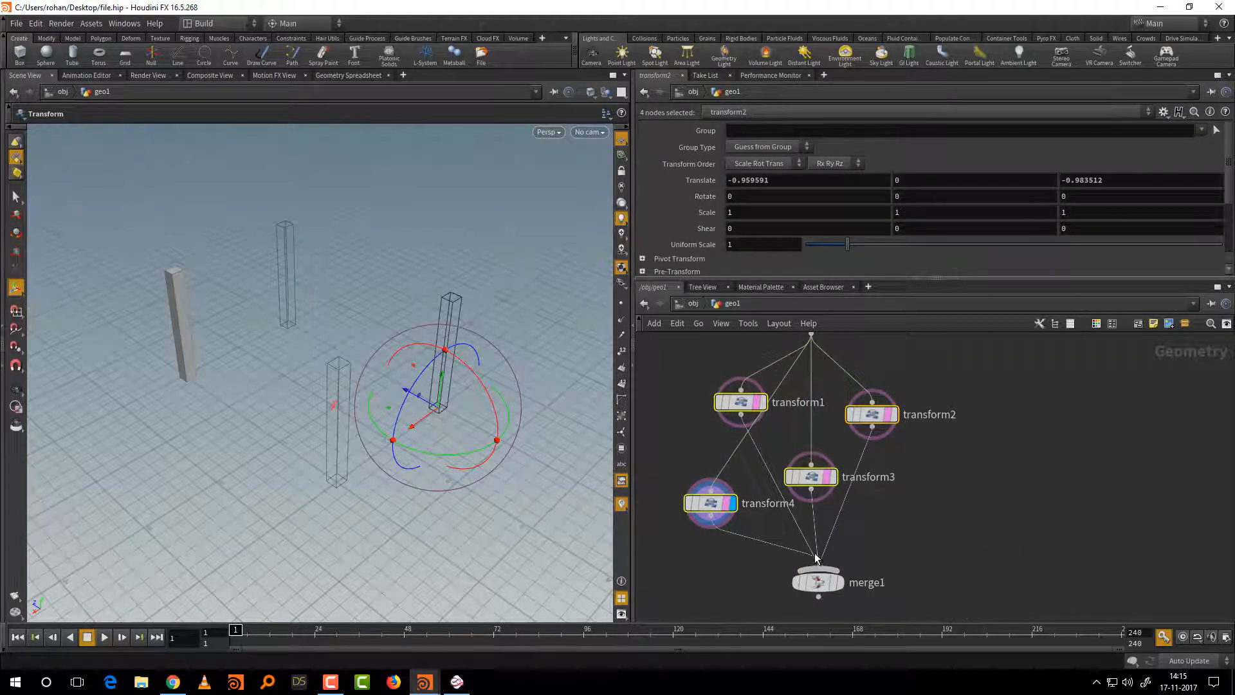
click(838, 582)
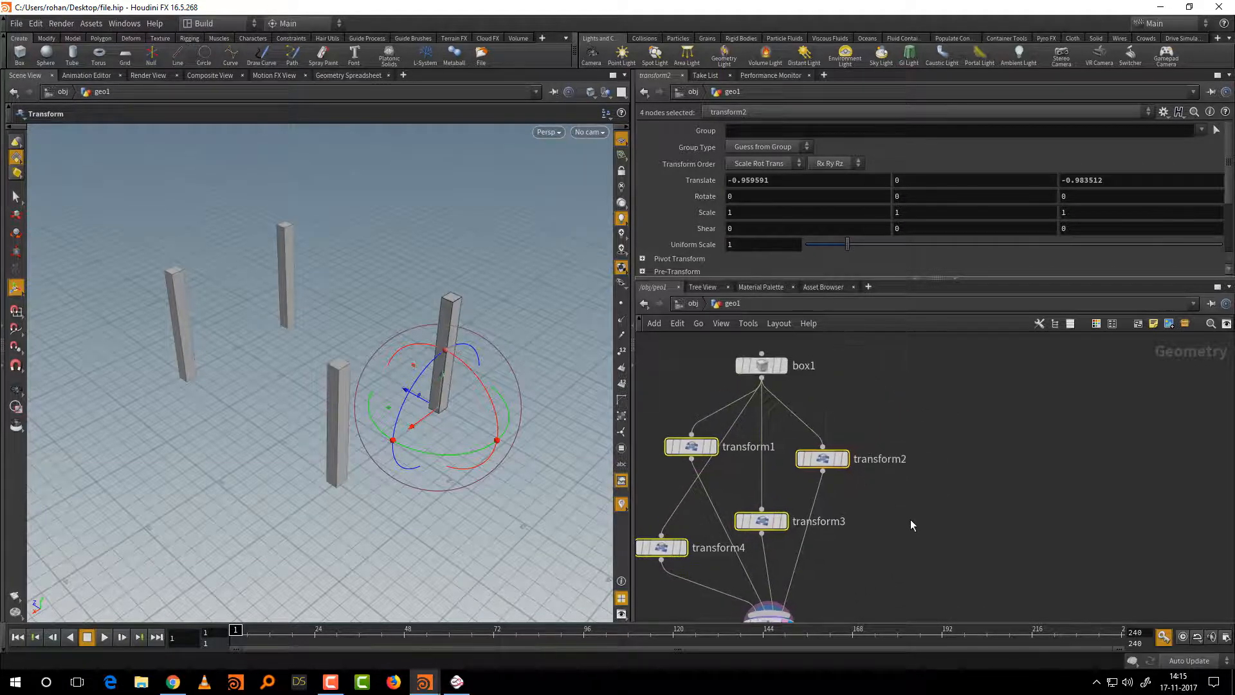
Add a second Box node beside the leg network for the tabletop and turn on its display
key(Tab)
text(box)
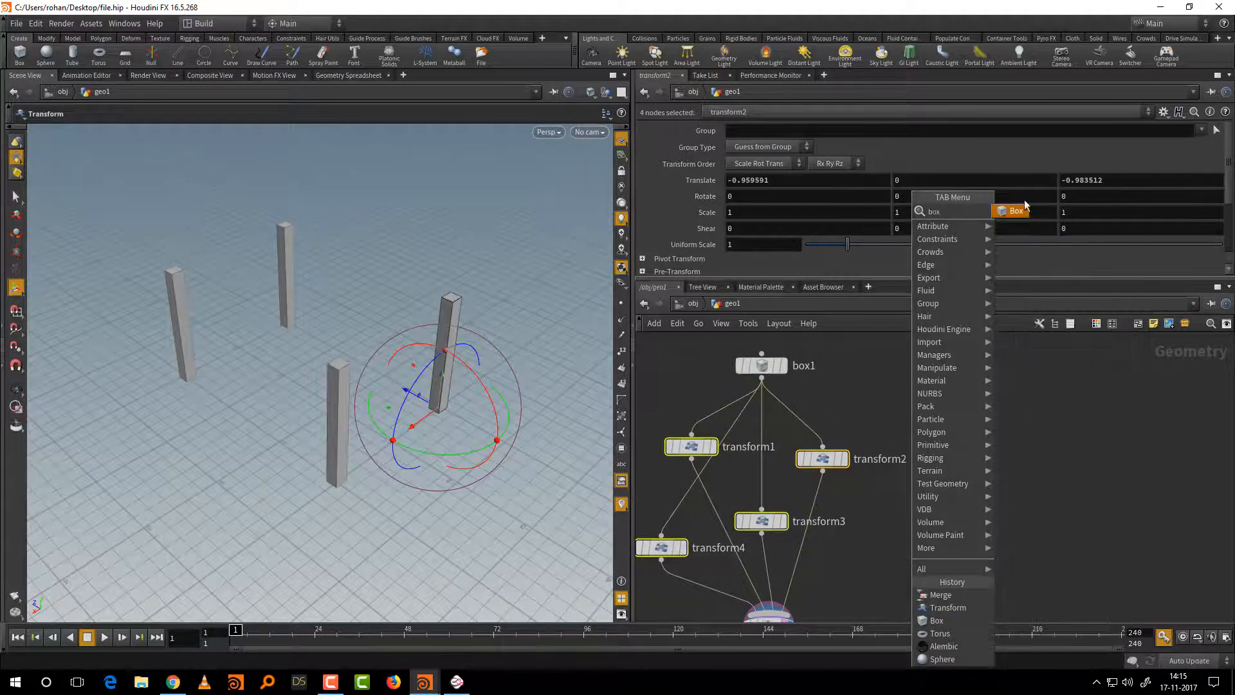
key(Return)
click(1013, 458)
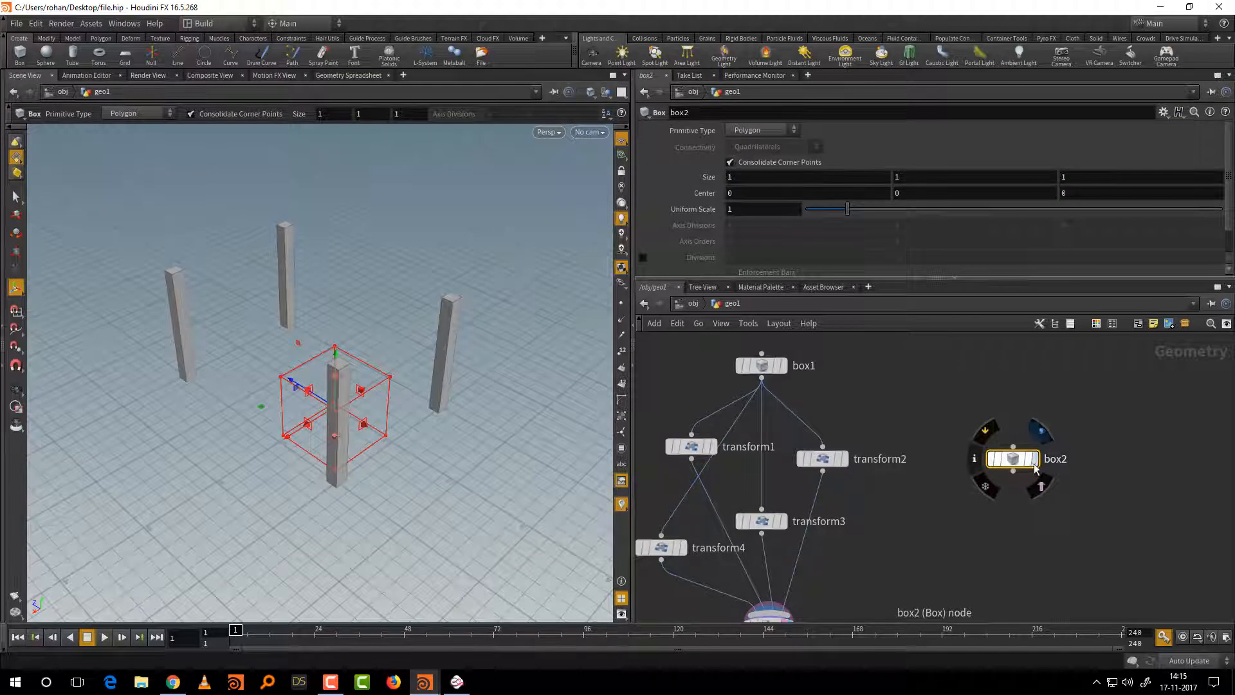
click(1042, 431)
Turn on the template display of merge1 to show the legs as wireframes alongside box2
mouse_move(413, 484)
alt+mouse_down()
mouse_move(417, 433)
mouse_move(469, 425)
mouse_move(494, 477)
alt+mouse_up()
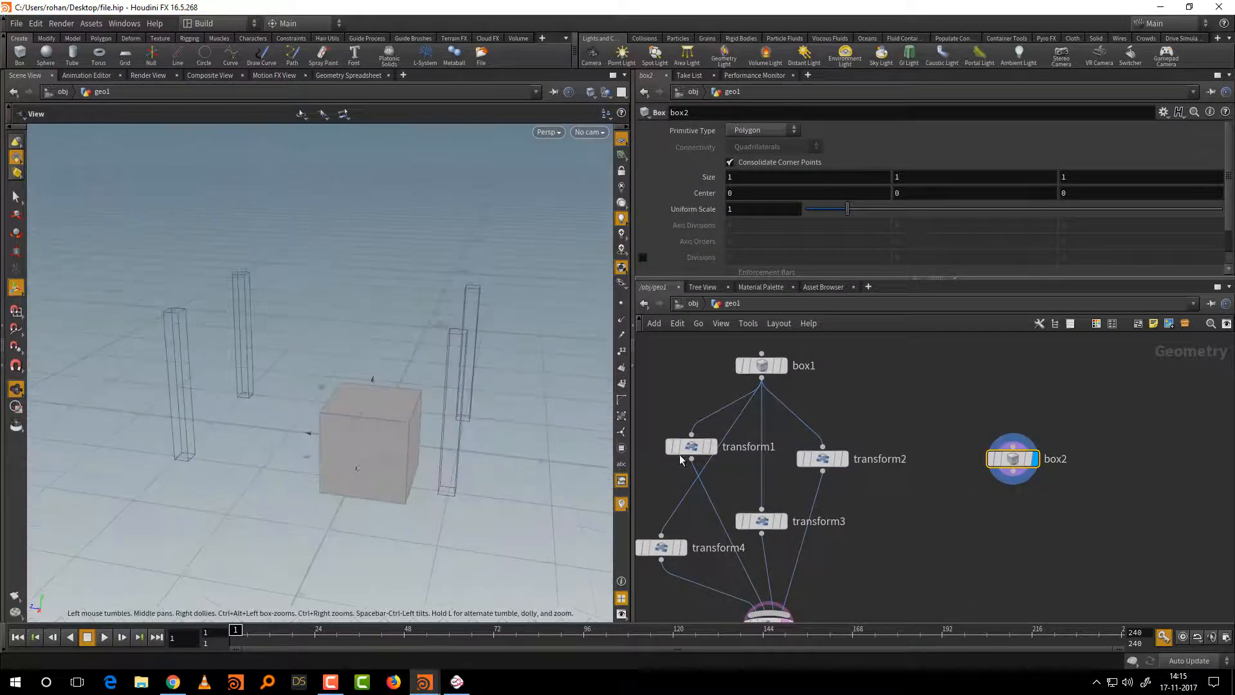
mouse_move(1040, 465)
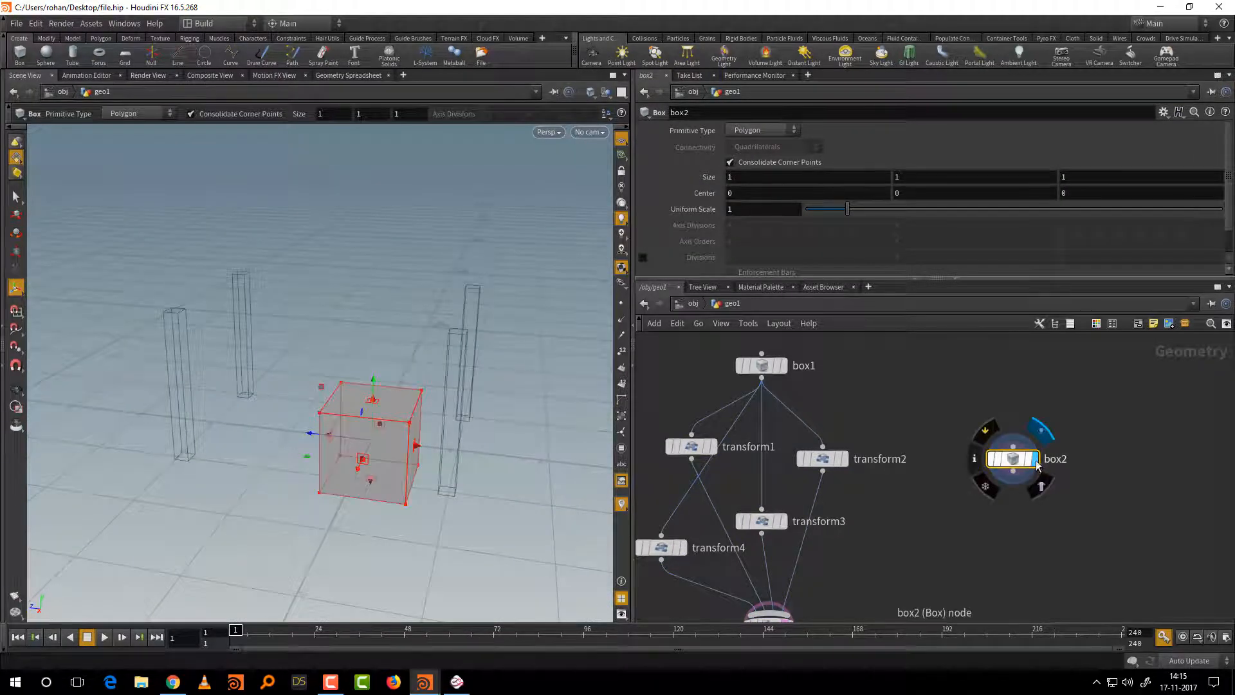
middle_drag(928, 555, 950, 523)
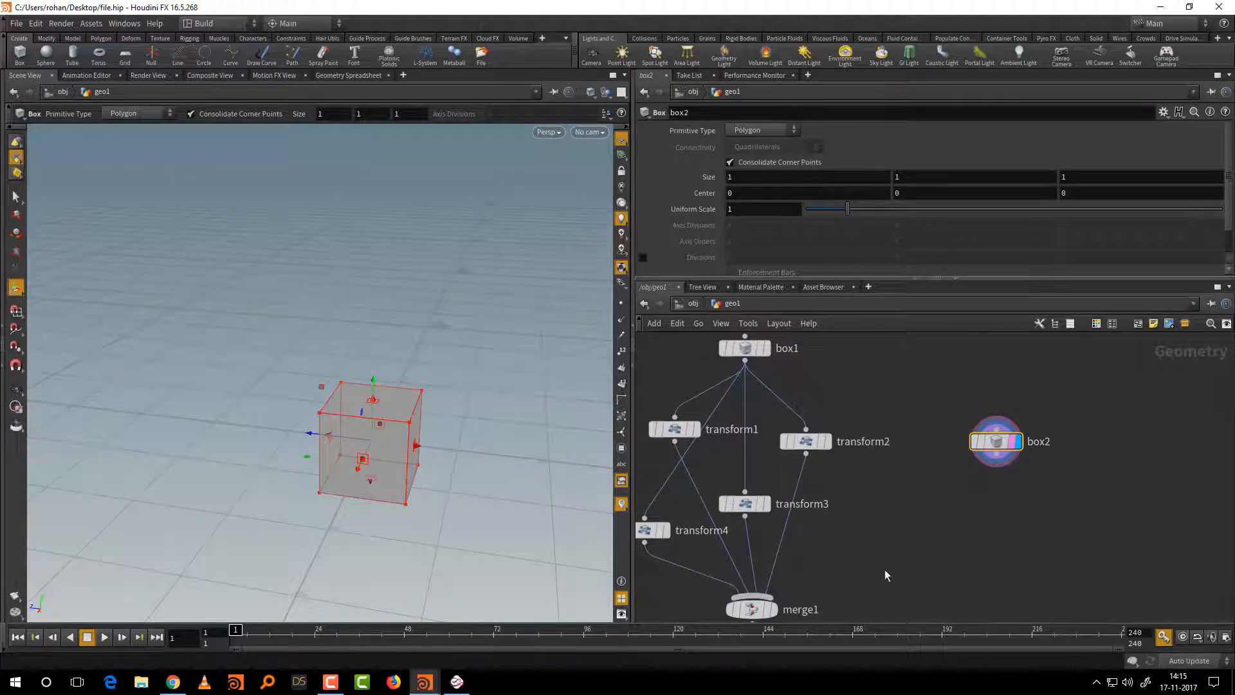
middle_drag(886, 546, 894, 507)
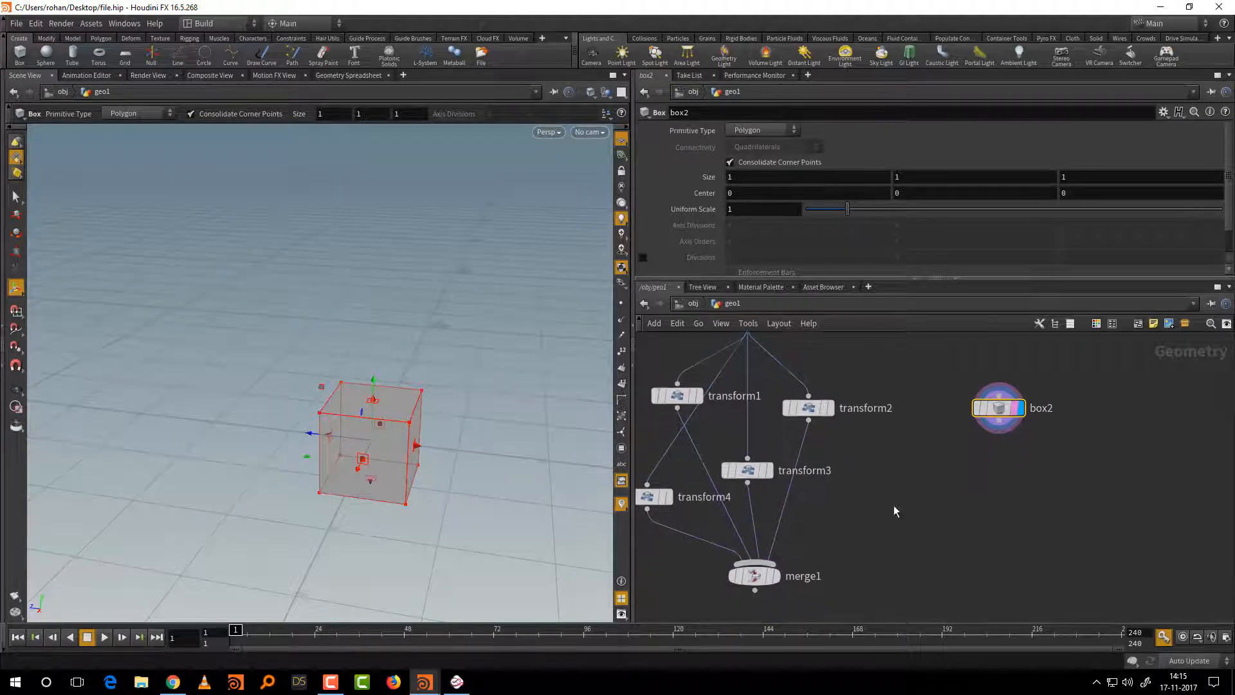
click(771, 579)
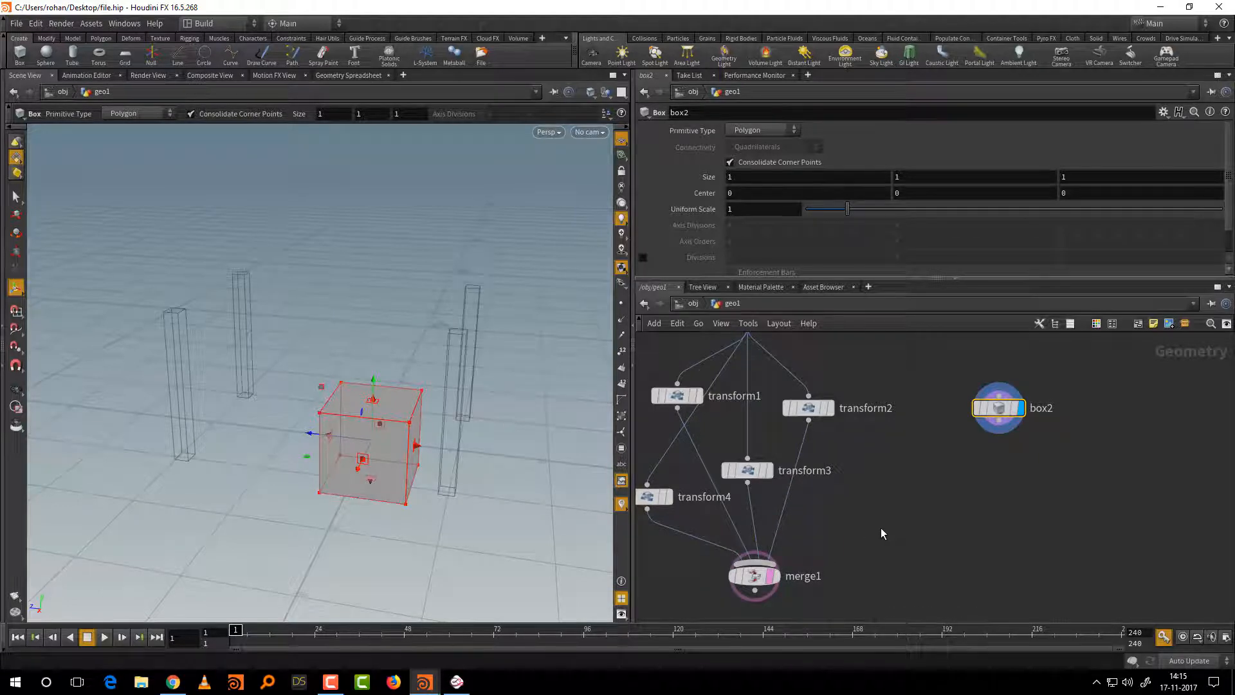
Resize box2 into a flat tabletop slab about 3.38 by 0.11 by 4.77 and shift its center to about 0.51 in Z
middle_drag(882, 529, 846, 541)
drag(369, 478, 588, 431)
shift+drag(372, 449, 336, 499)
key(Escape)
drag(511, 472, 475, 492)
key(Return)
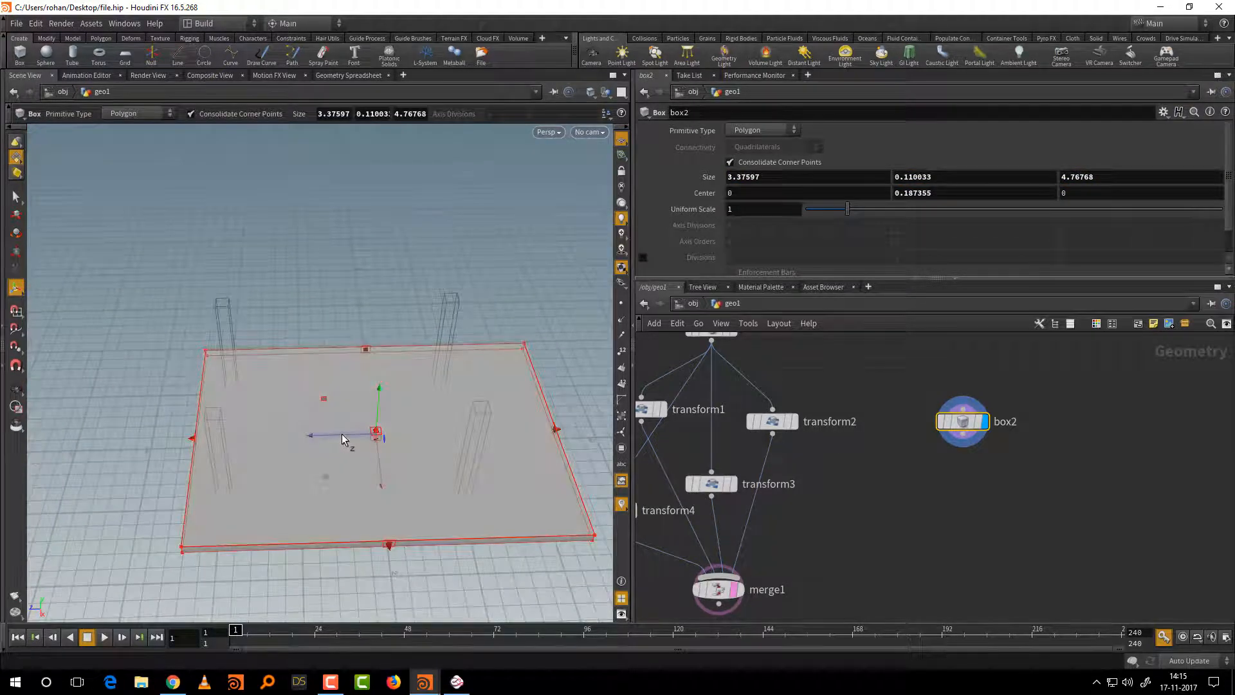
drag(341, 434, 303, 439)
alt+drag(303, 438, 596, 419)
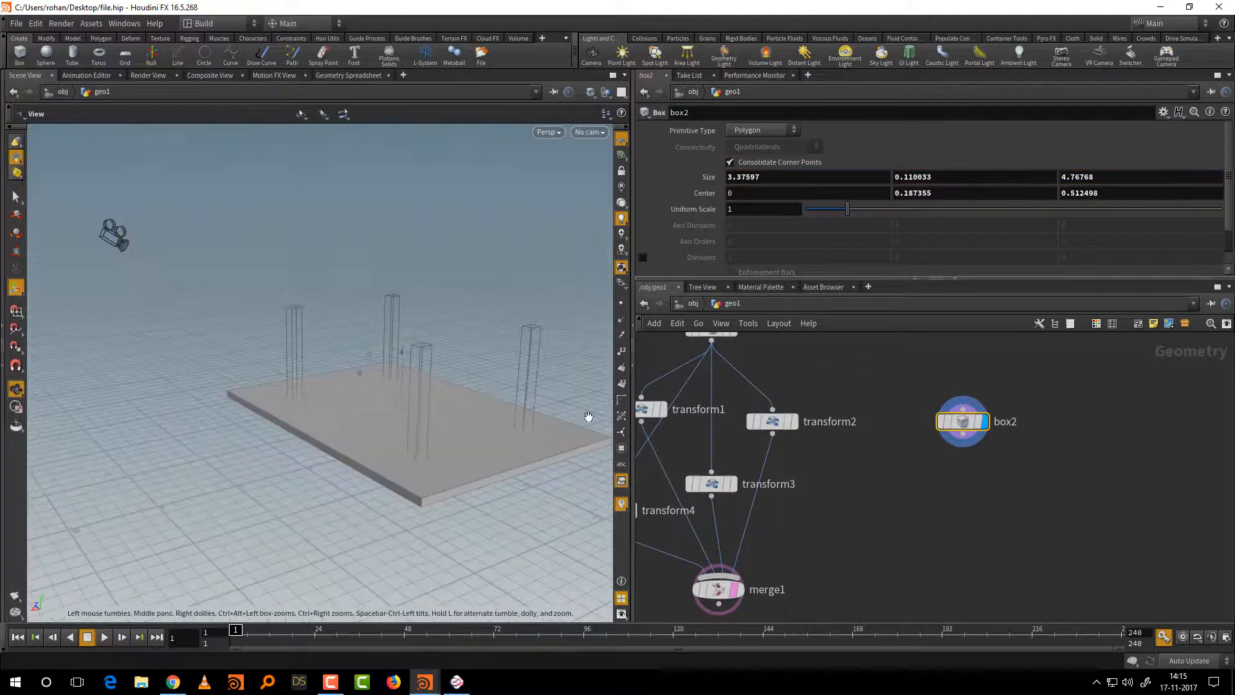
Add a Transform node below box2, connect it to box2 and turn on its display
key(Tab)
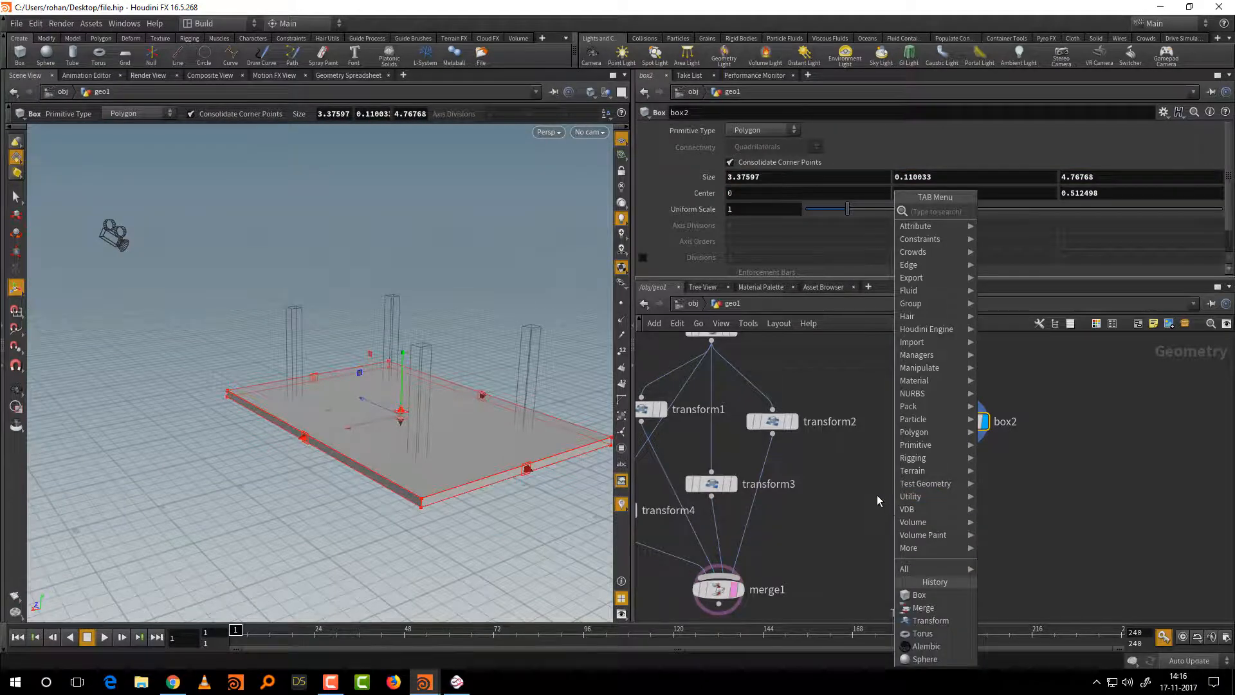
text(tr)
click(1017, 237)
click(936, 484)
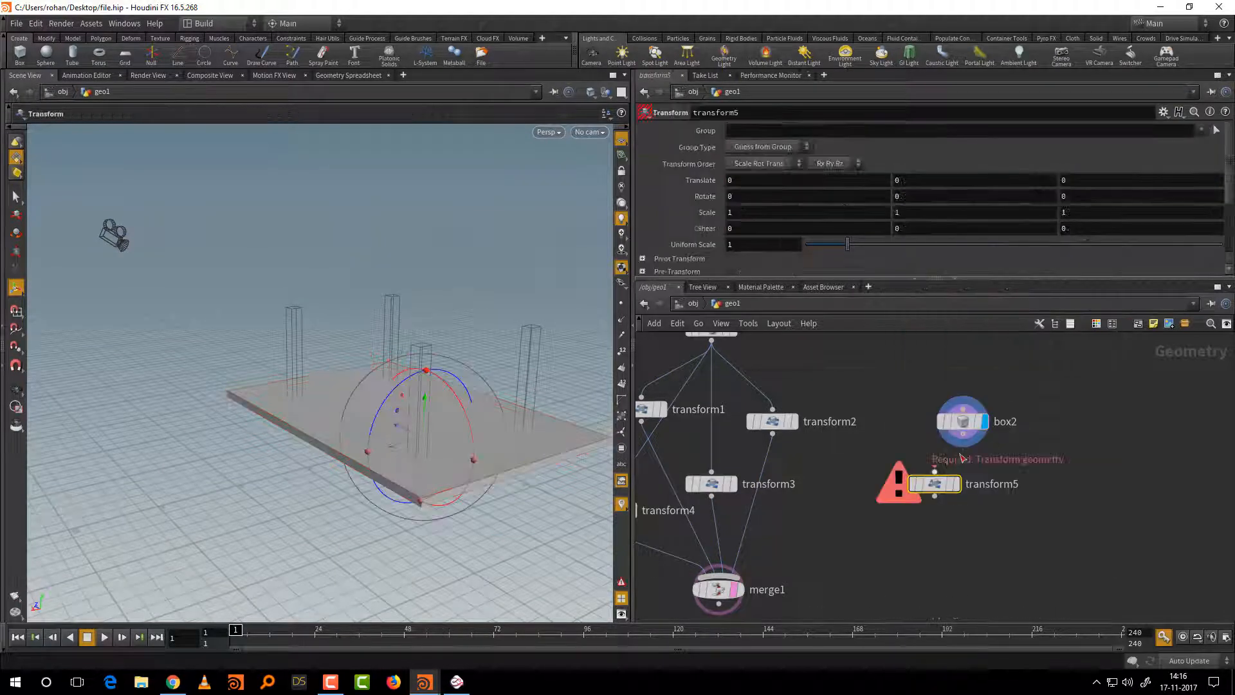
click(957, 485)
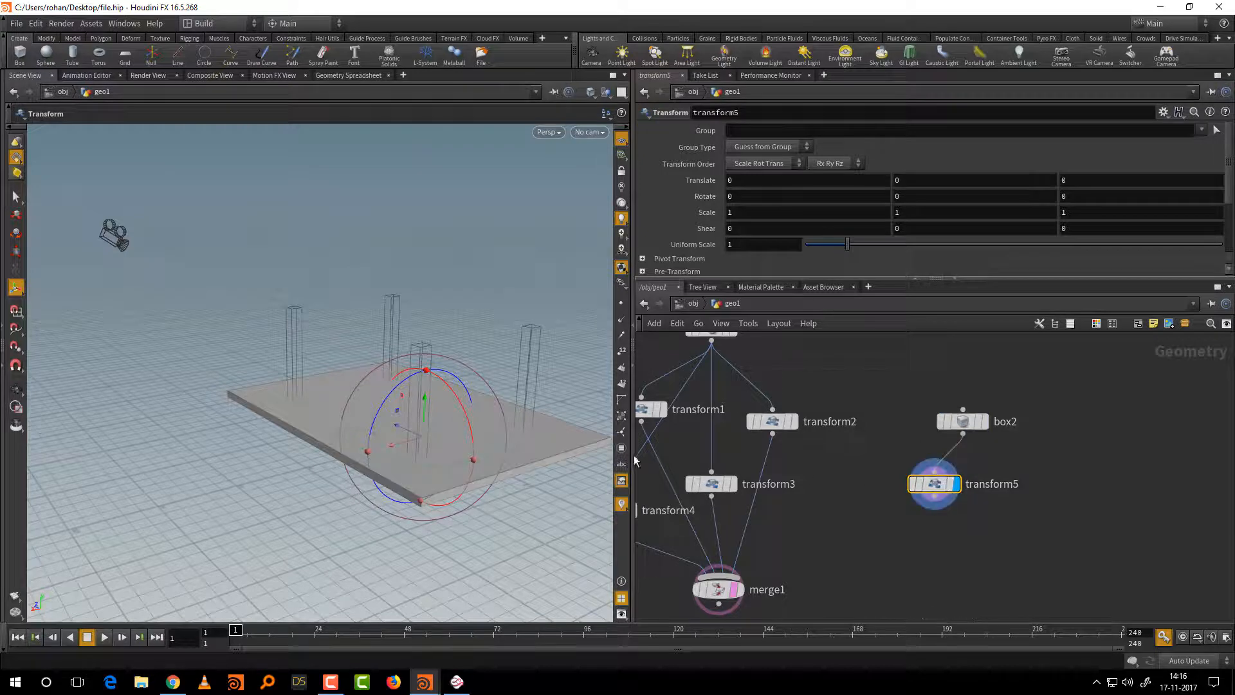
Raise the tabletop onto the legs with transform5, about 1.54 in Y
click(441, 413)
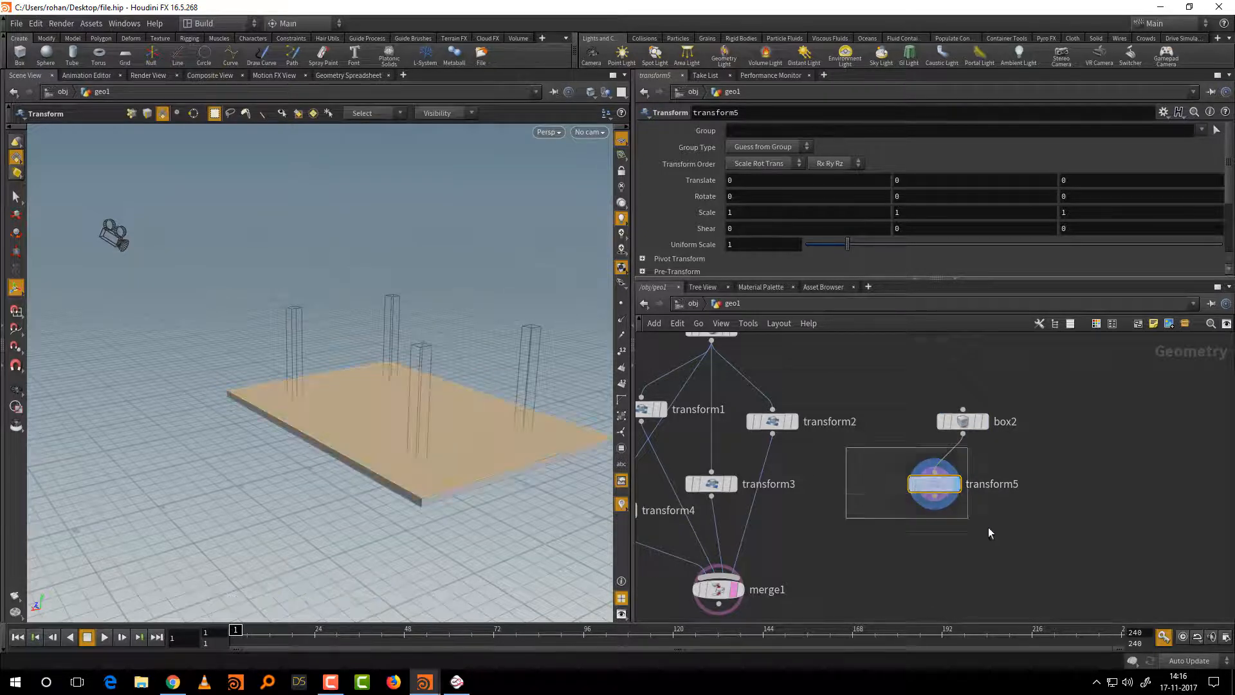
key(Return)
drag(428, 412, 432, 300)
drag(924, 503, 727, 570)
middle_drag(804, 580, 873, 524)
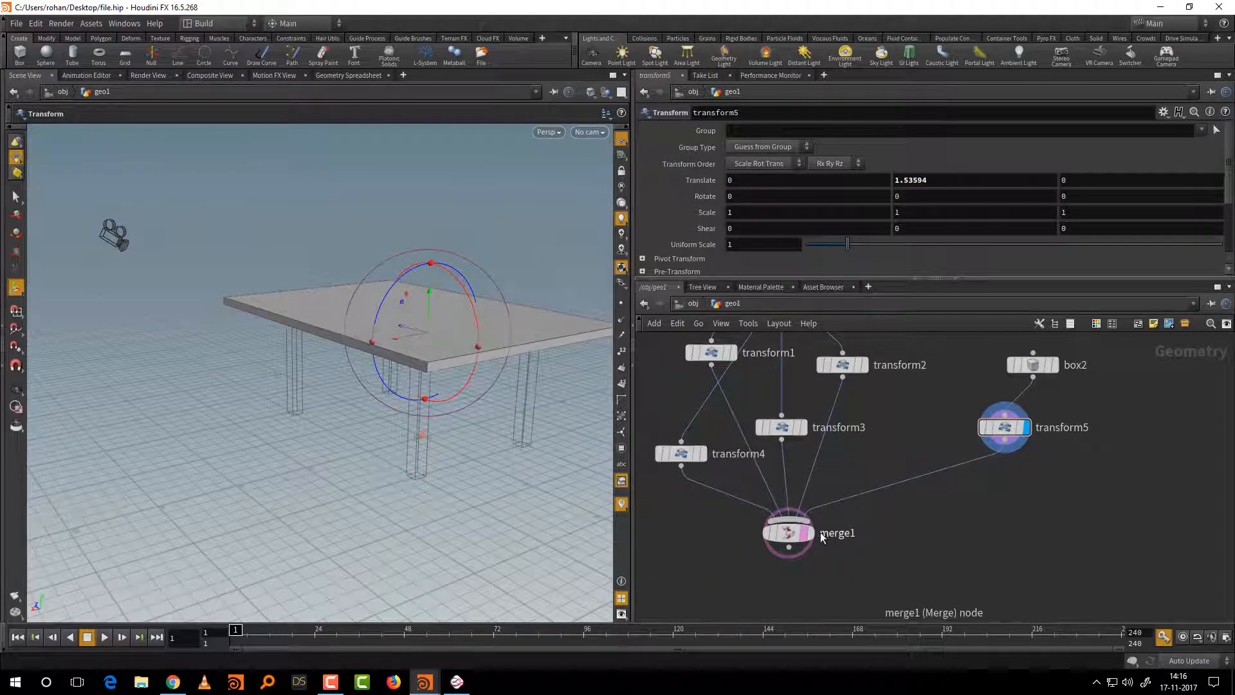
drag(886, 465, 886, 508)
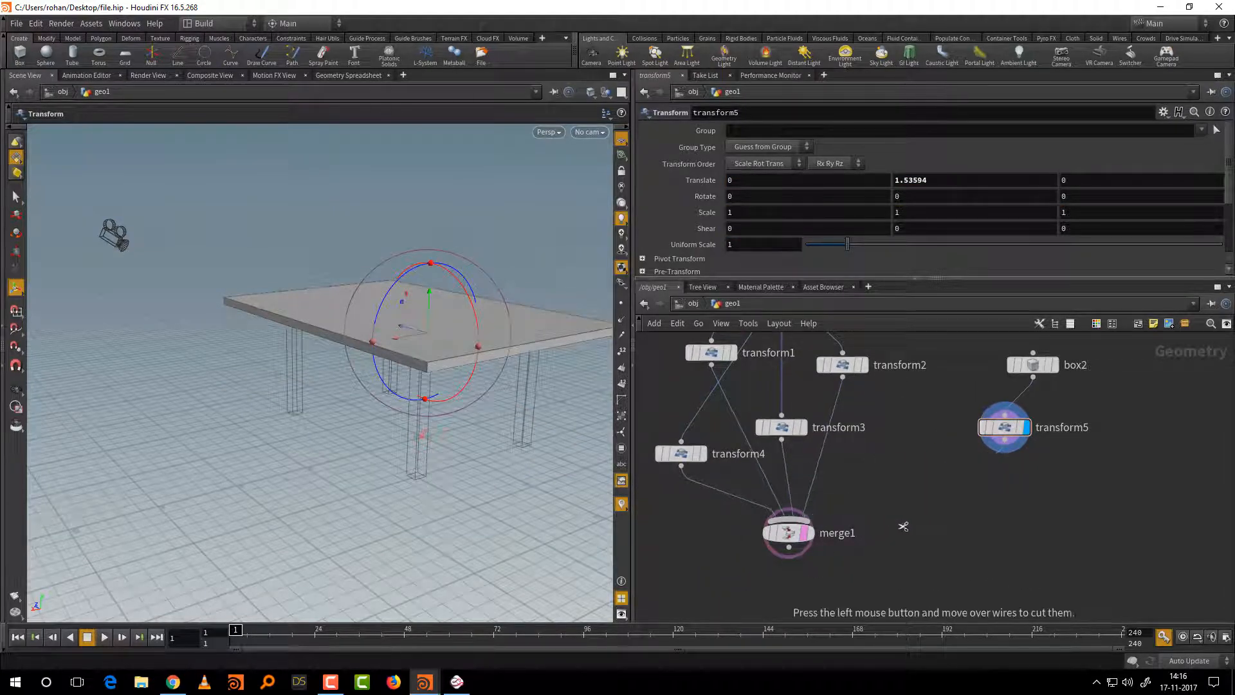
Rename the merge1 node that combines the four leg transforms as legs
middle_drag(885, 531, 864, 492)
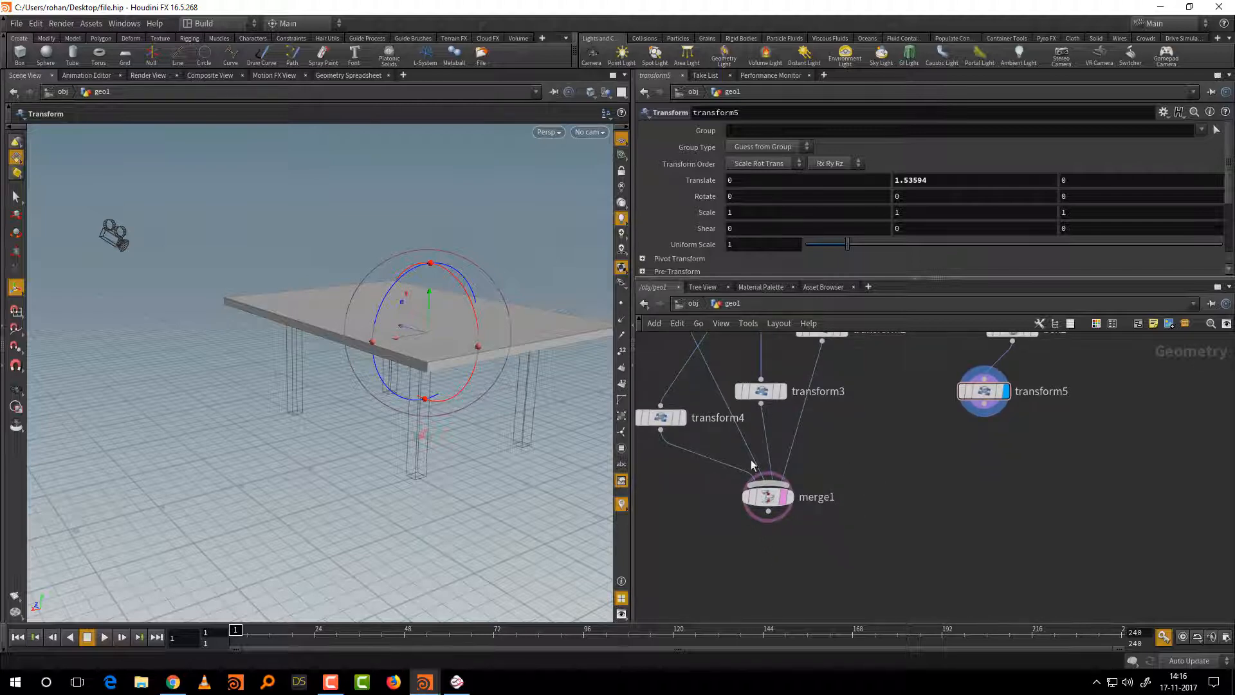
double_click(821, 499)
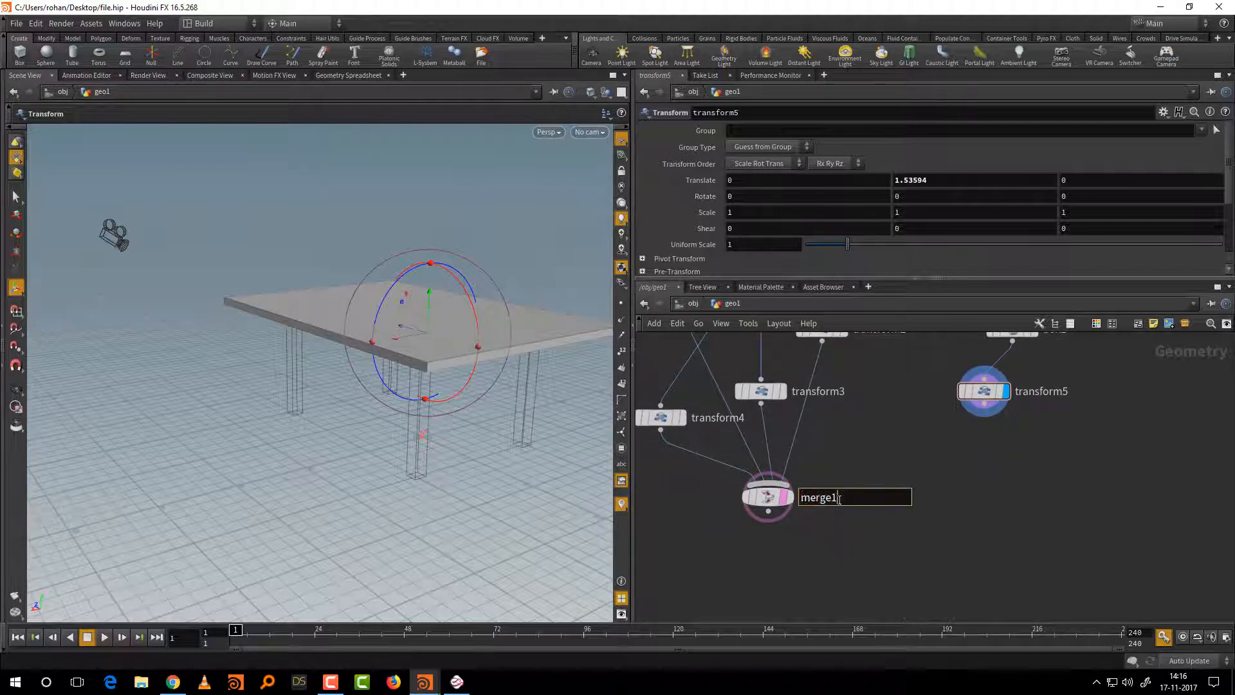
text(legs_)
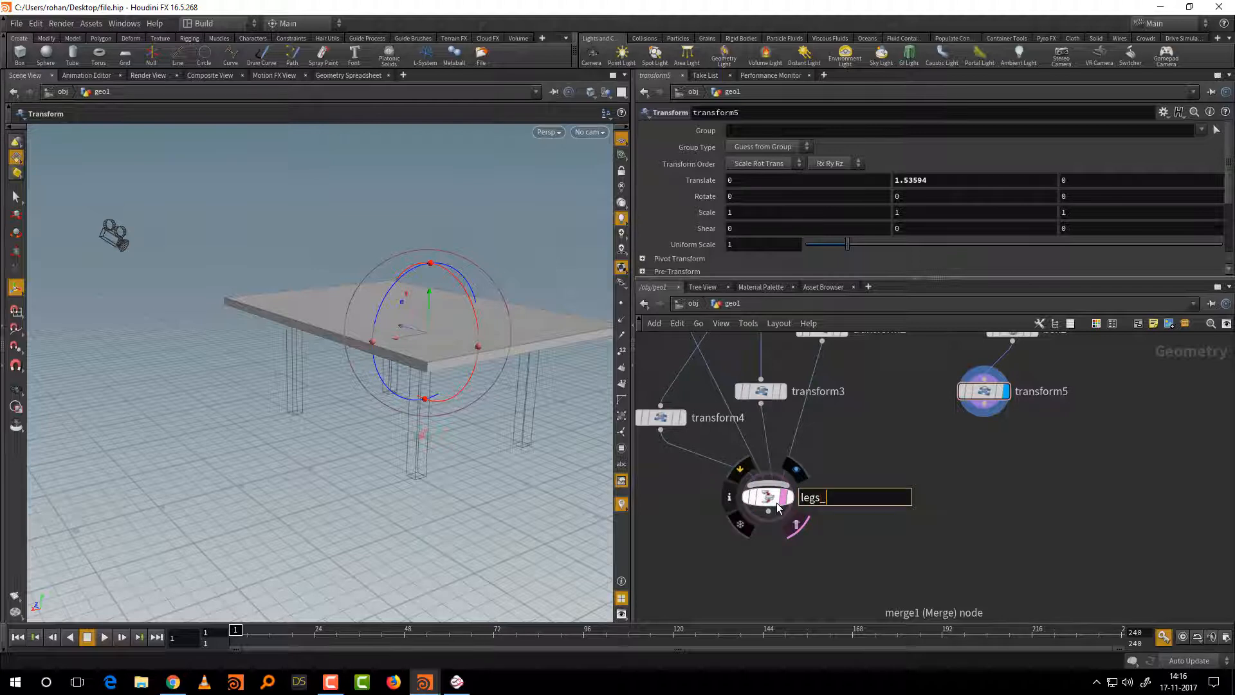
key(Return)
Add a new Merge node below the legs and transform5 nodes
middle_drag(918, 535, 906, 502)
key(Tab)
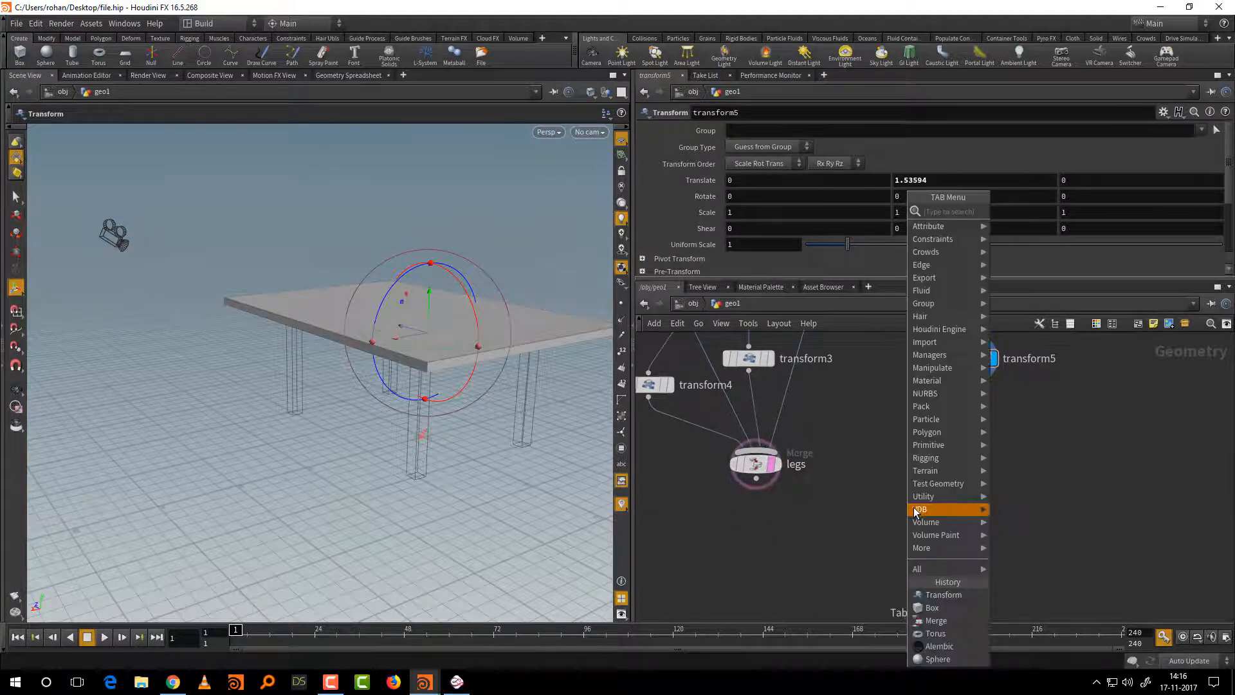
text(mer)
click(1029, 213)
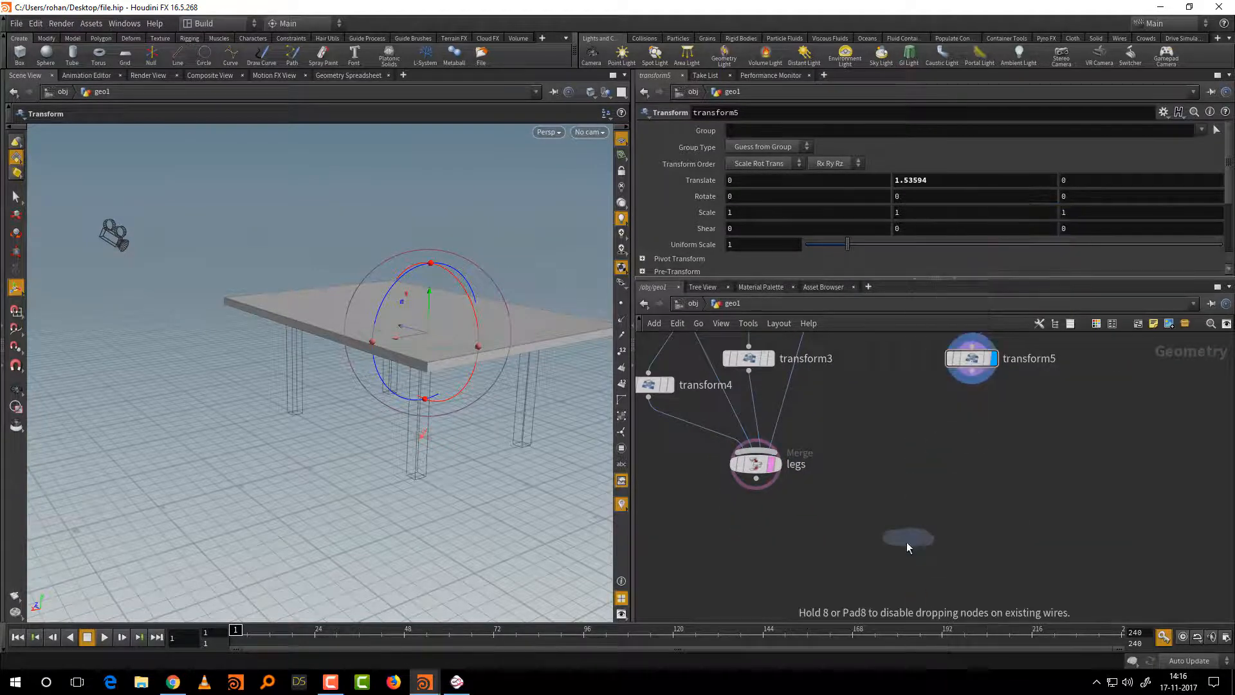
click(904, 546)
Connect legs and transform5 to the new merge node and turn on its display and template flags
drag(780, 489, 901, 533)
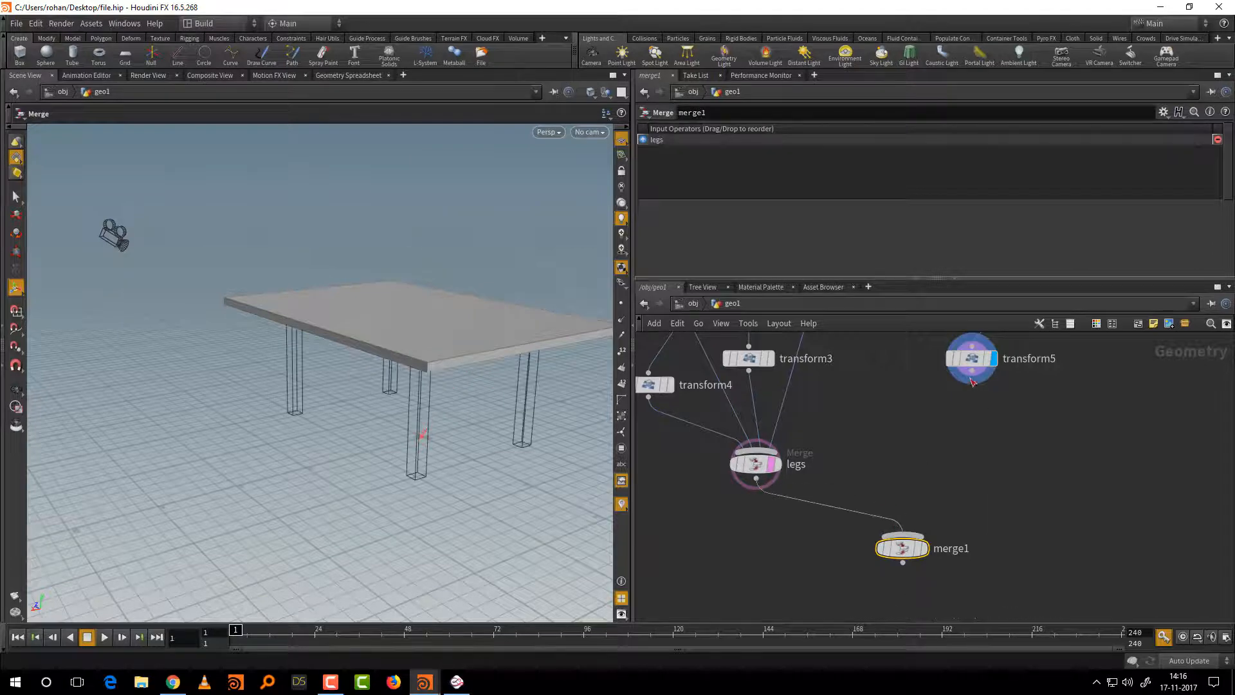
drag(971, 385, 913, 535)
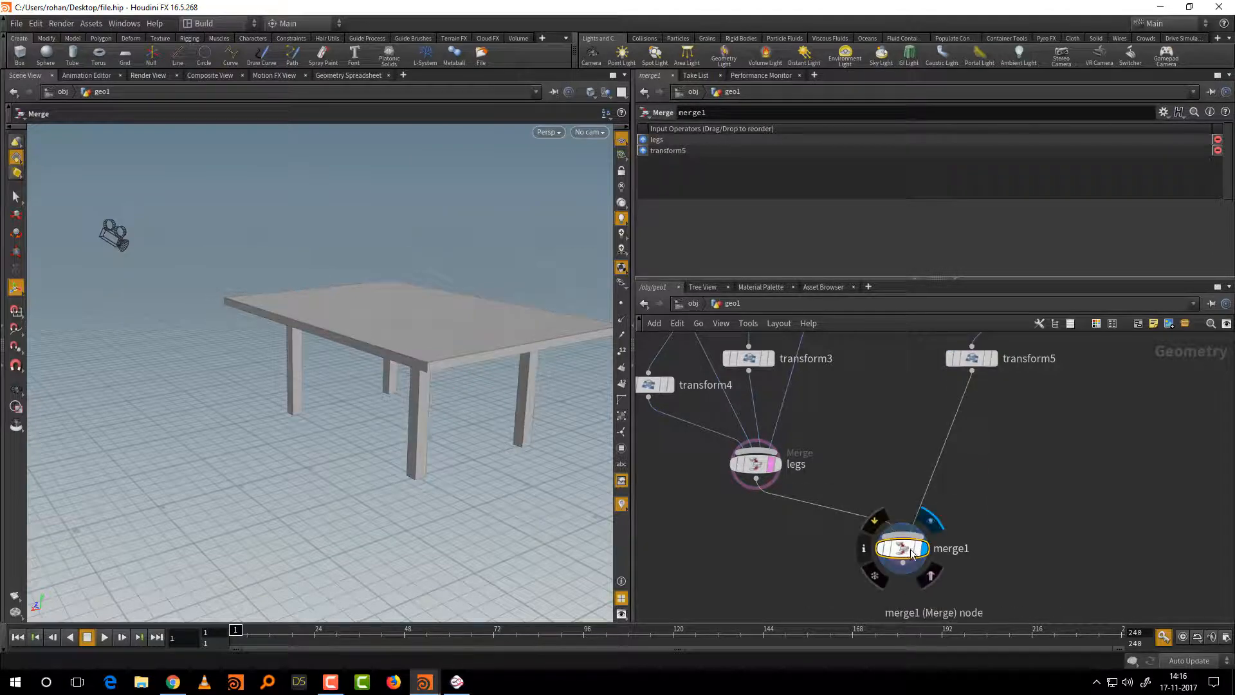
click(931, 575)
alt+drag(546, 482, 469, 469)
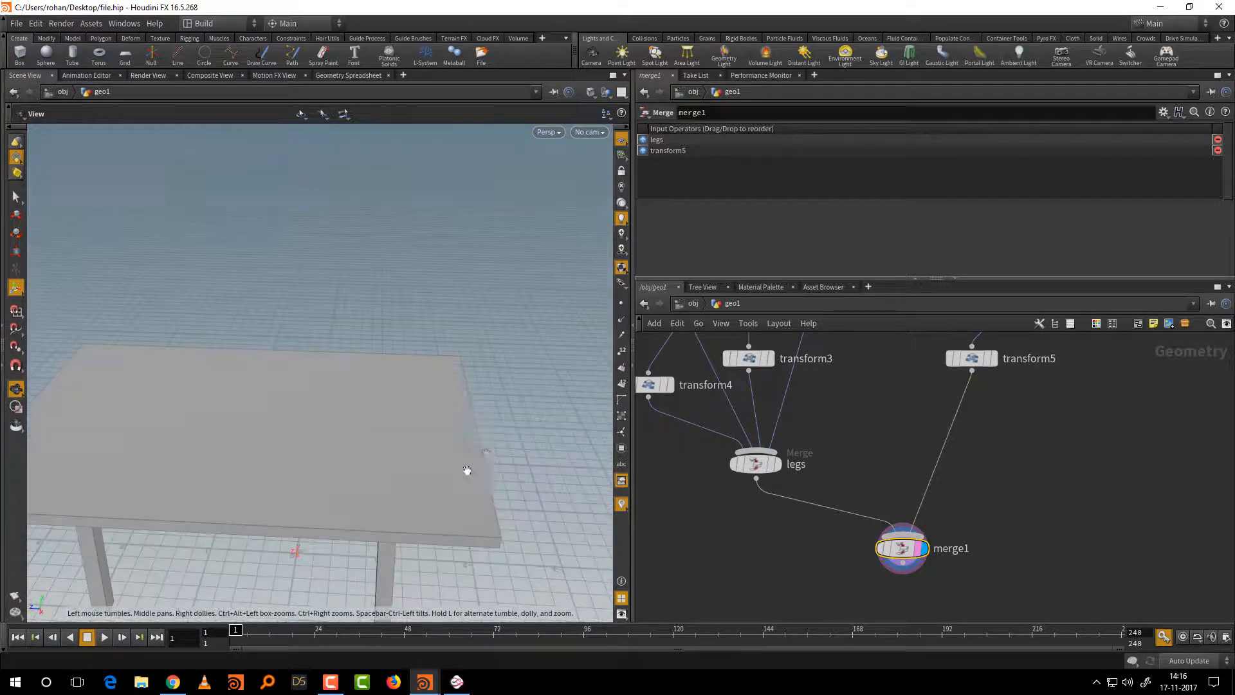
key(g)
drag(476, 528, 554, 513)
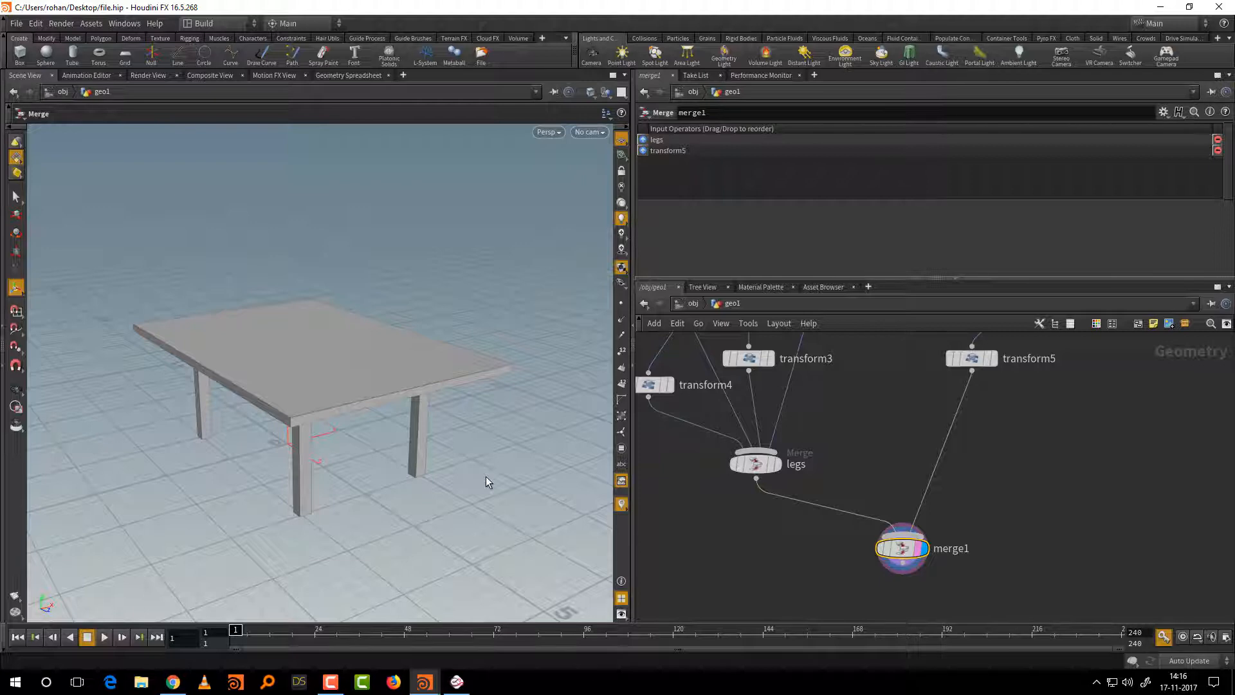
Go through the four leg transforms and move the transform4 leg outward to about 2.04 in Z
middle_drag(786, 324, 822, 447)
click(698, 407)
drag(319, 528, 316, 529)
click(846, 418)
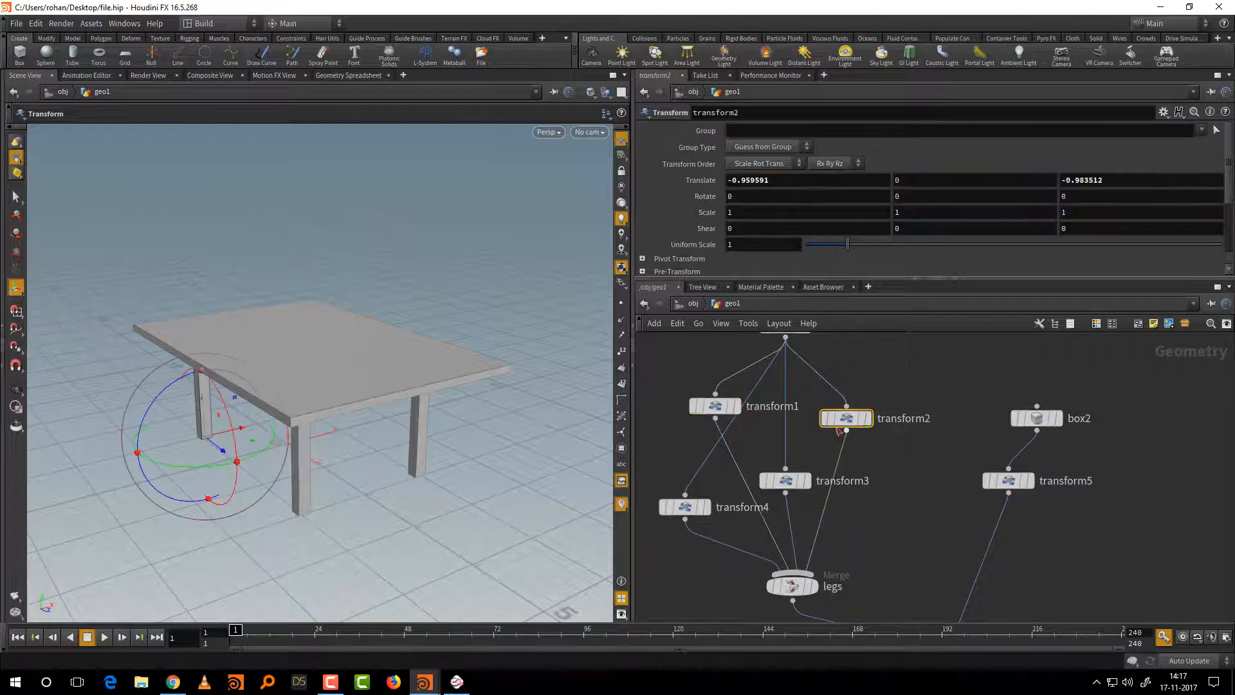
click(785, 480)
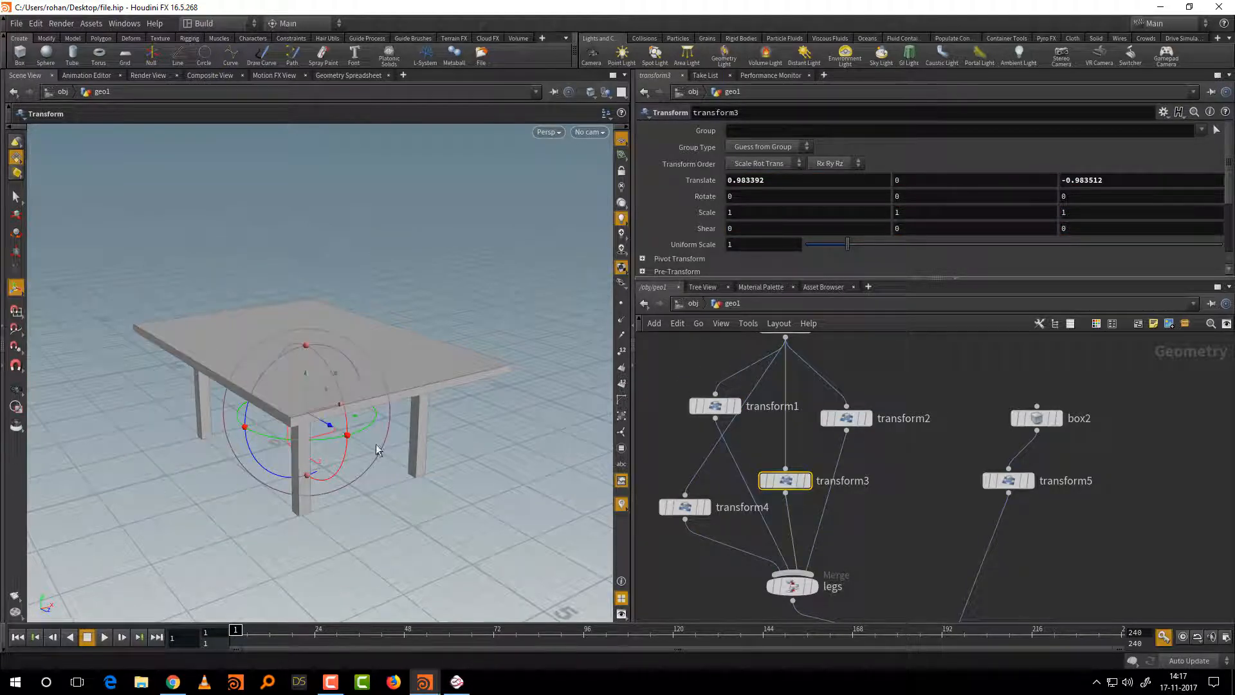
mouse_move(699, 529)
click(686, 507)
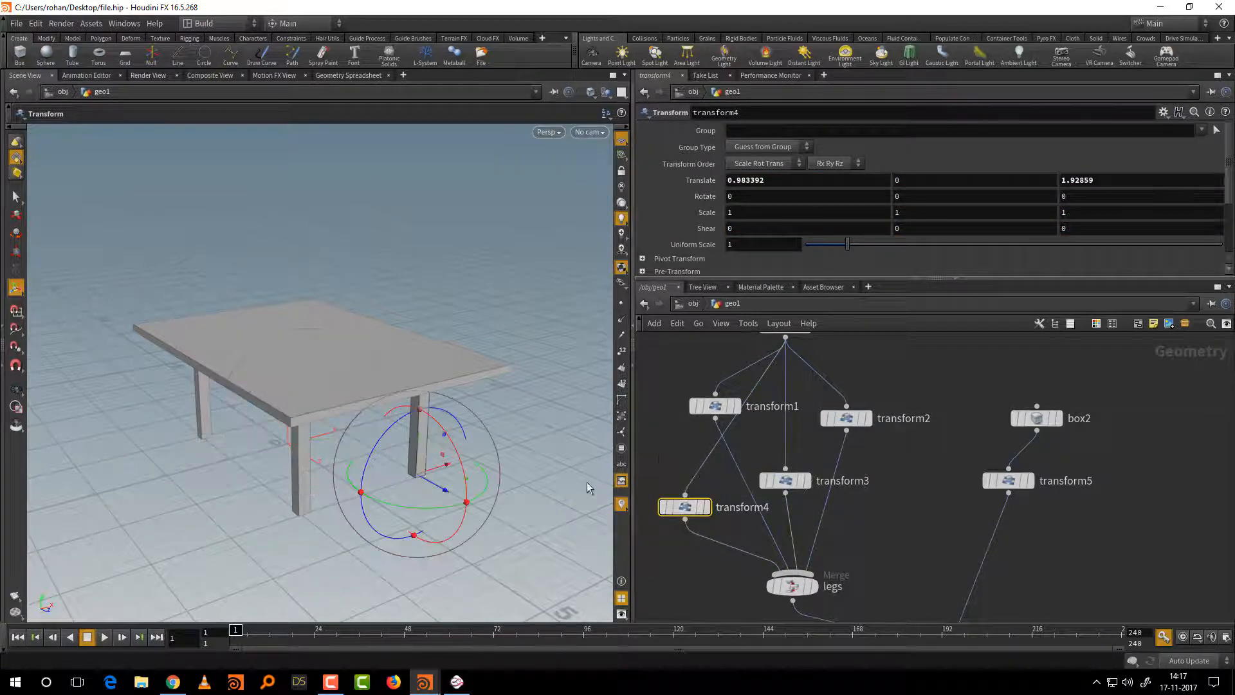
key(r)
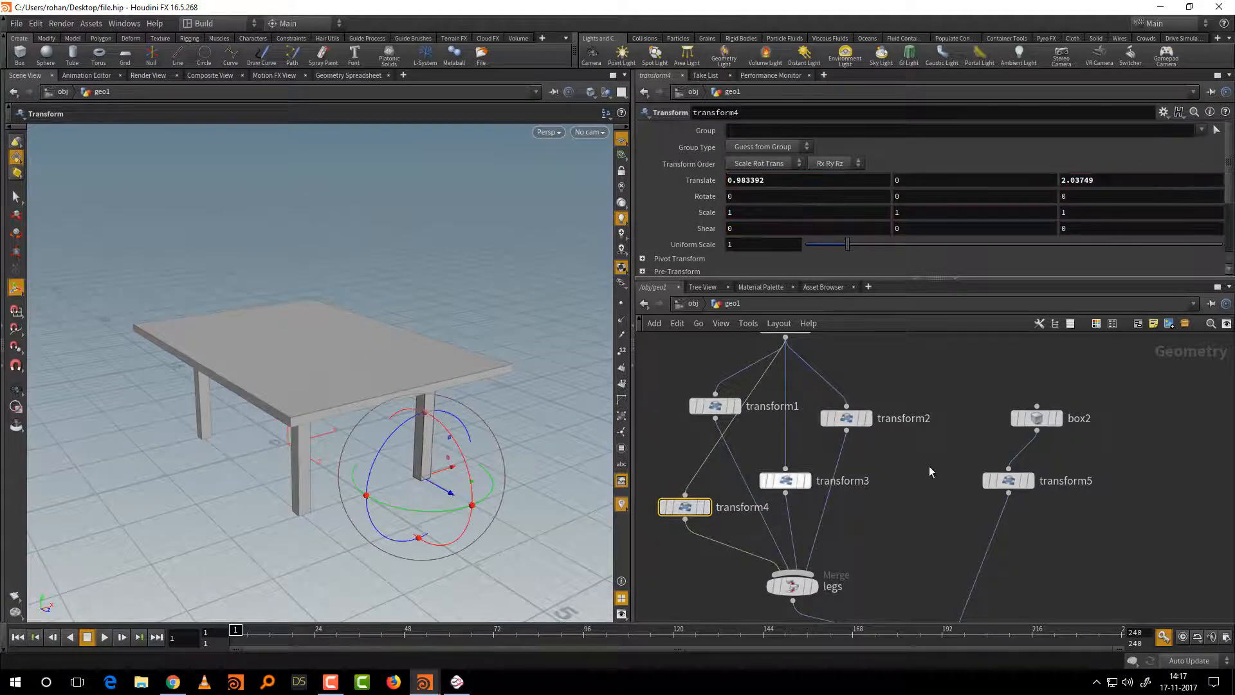
Shrink box2 to about 2.85 in X and 4.14 in Z, and align transform5 directly beneath box2
click(1008, 480)
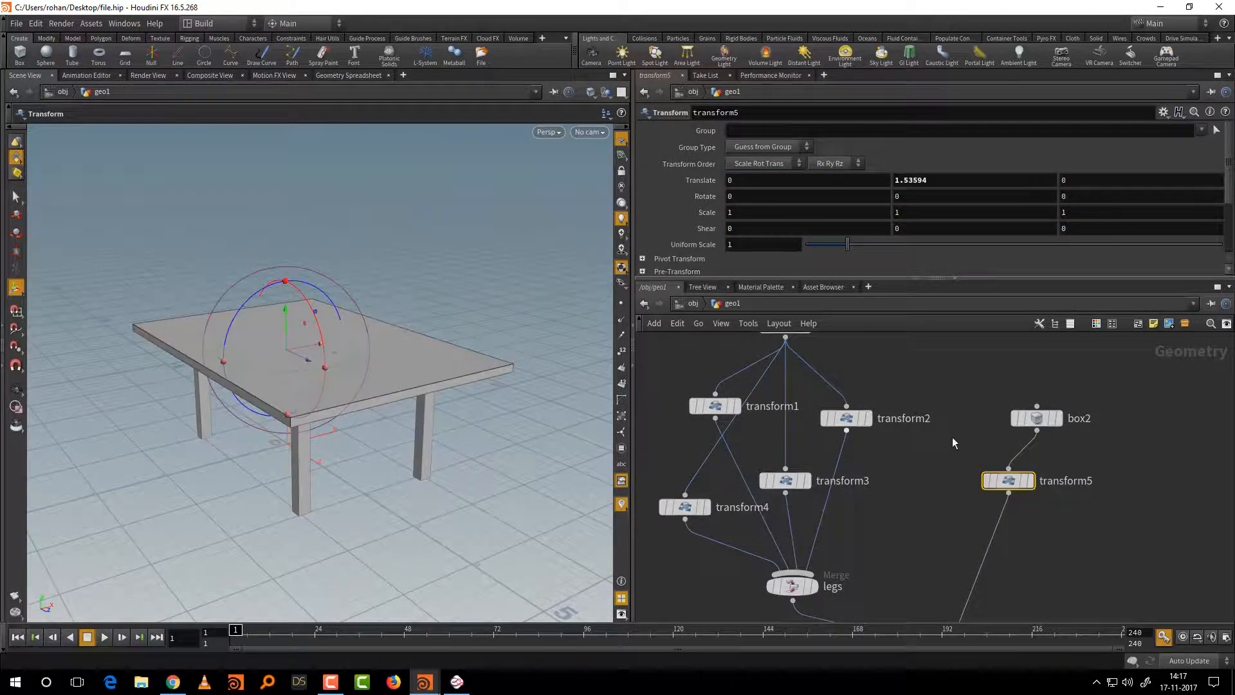
click(1036, 418)
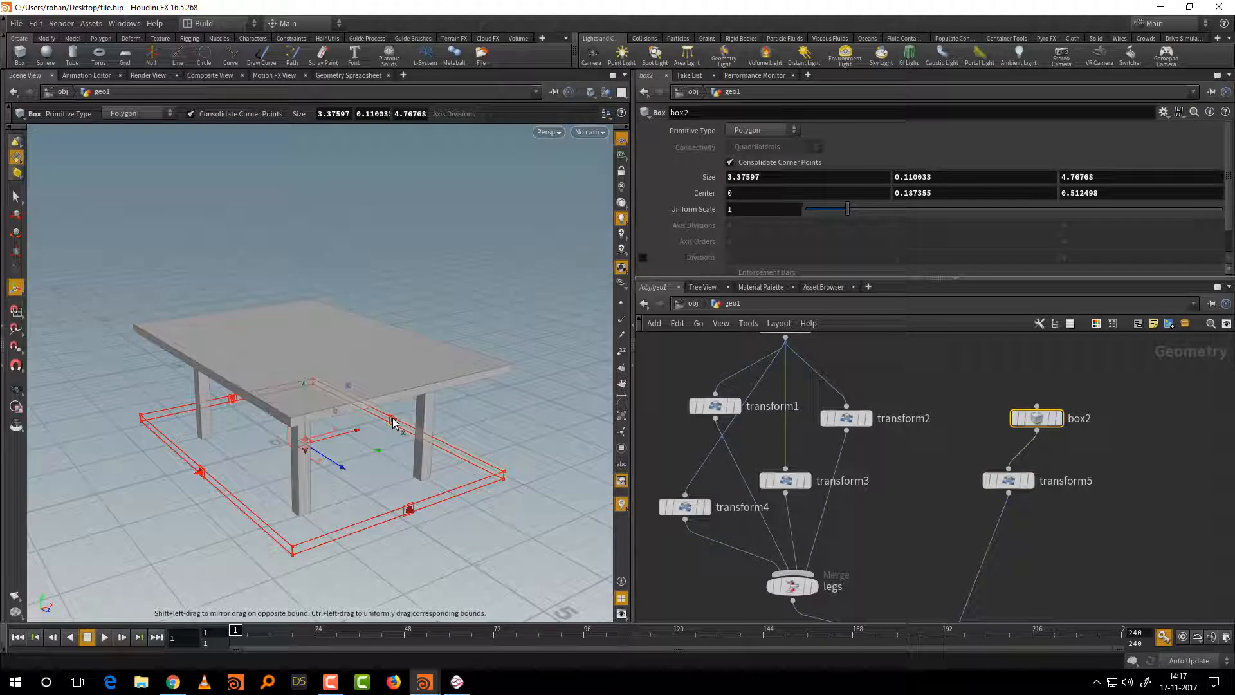
drag(390, 421, 381, 429)
drag(409, 509, 394, 501)
scroll(894, 515, down, 3)
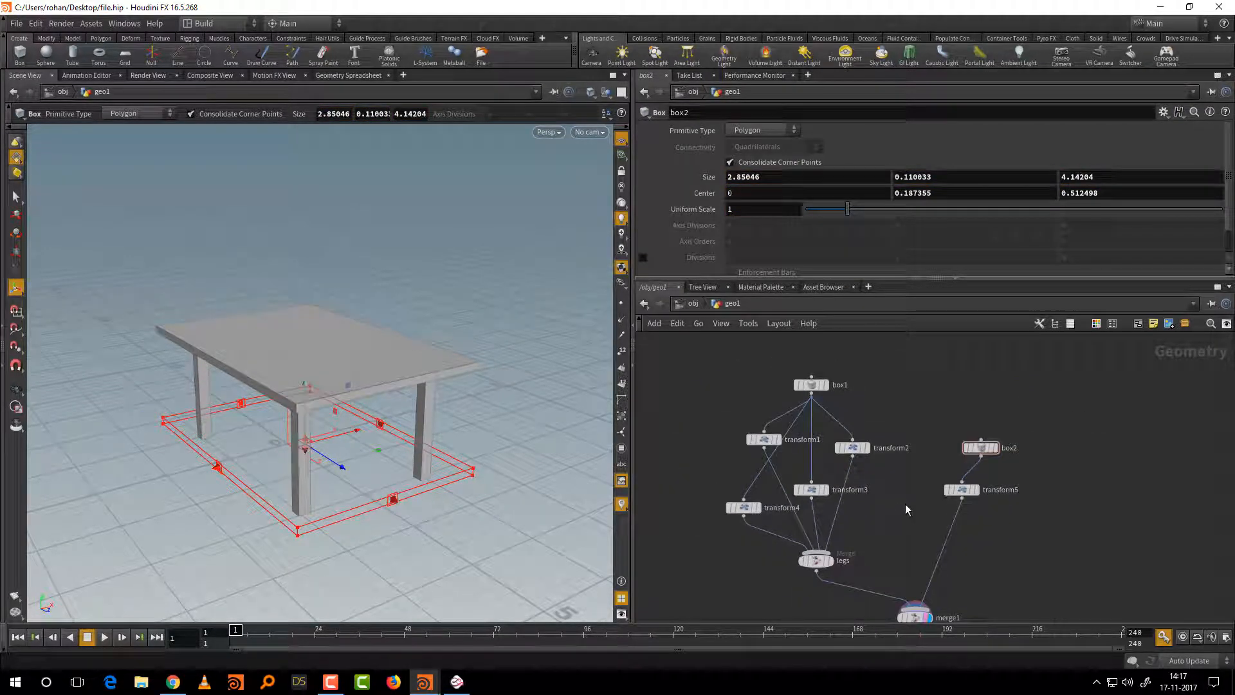
mouse_move(963, 490)
mouse_down()
mouse_move(952, 484)
mouse_move(981, 496)
mouse_up()
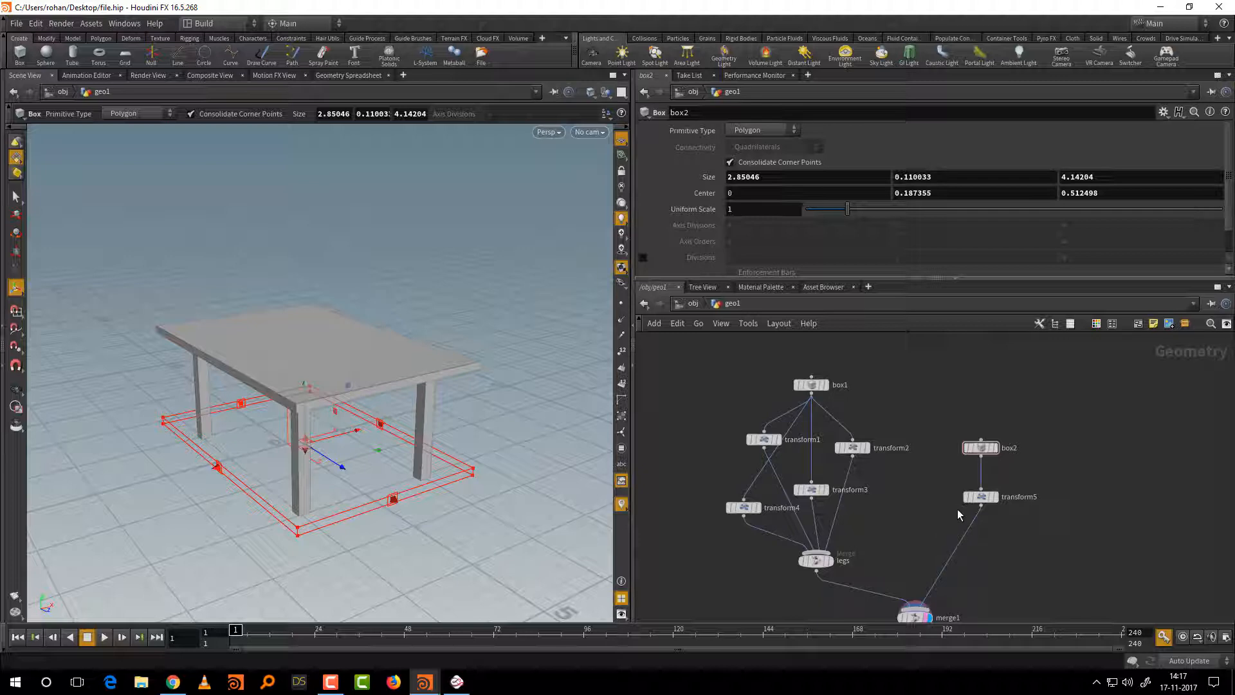
mouse_move(963, 498)
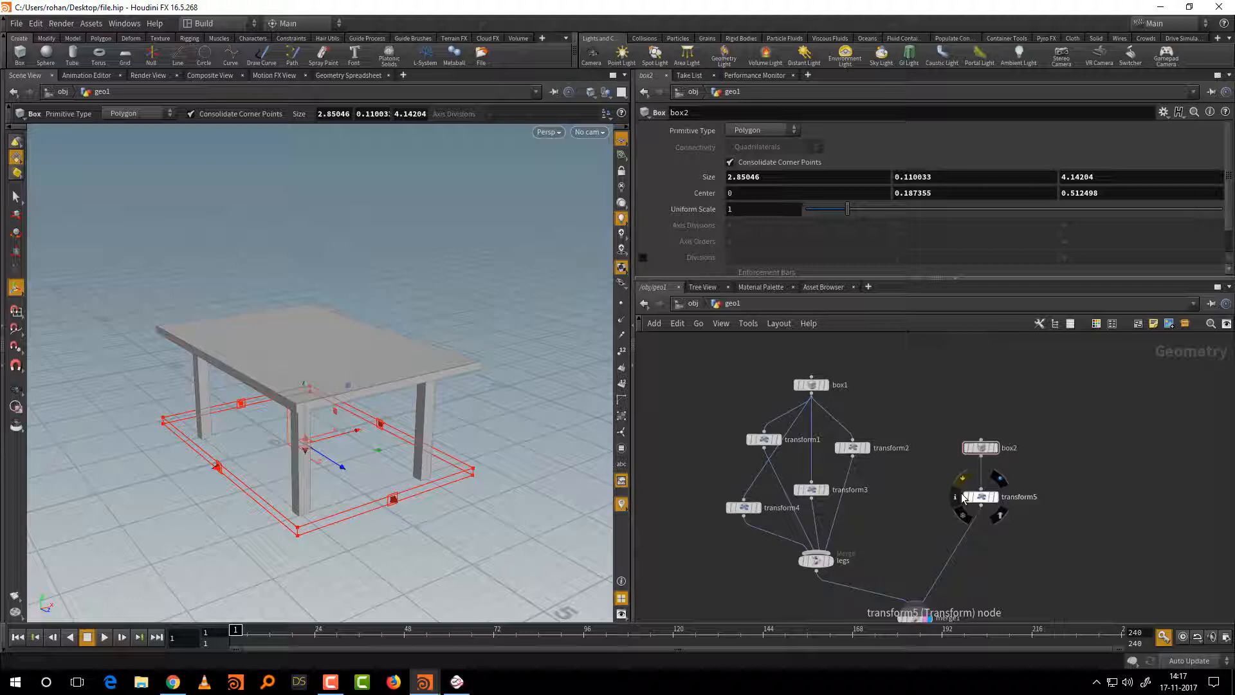
Switch to Mischief and draw a second outline above the sketched tabletop to give it thickness
click(457, 682)
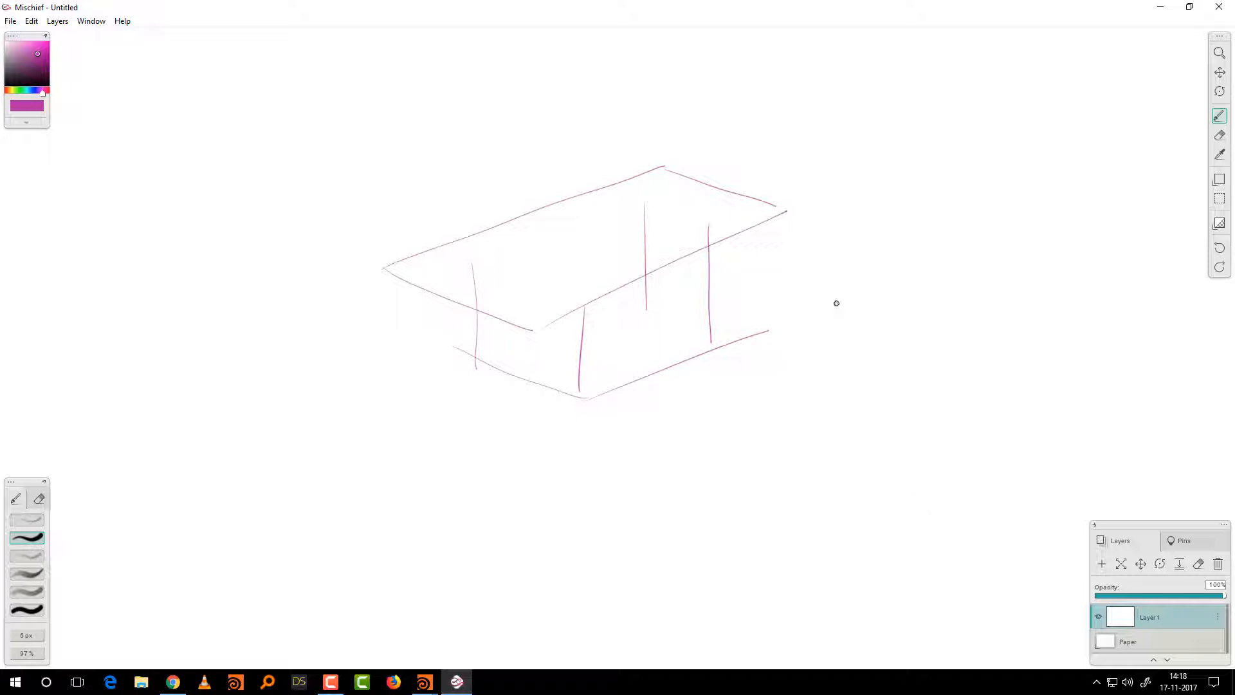
mouse_move(662, 154)
mouse_down()
mouse_move(785, 193)
mouse_move(784, 210)
mouse_up()
drag(659, 155, 535, 317)
drag(540, 313, 779, 198)
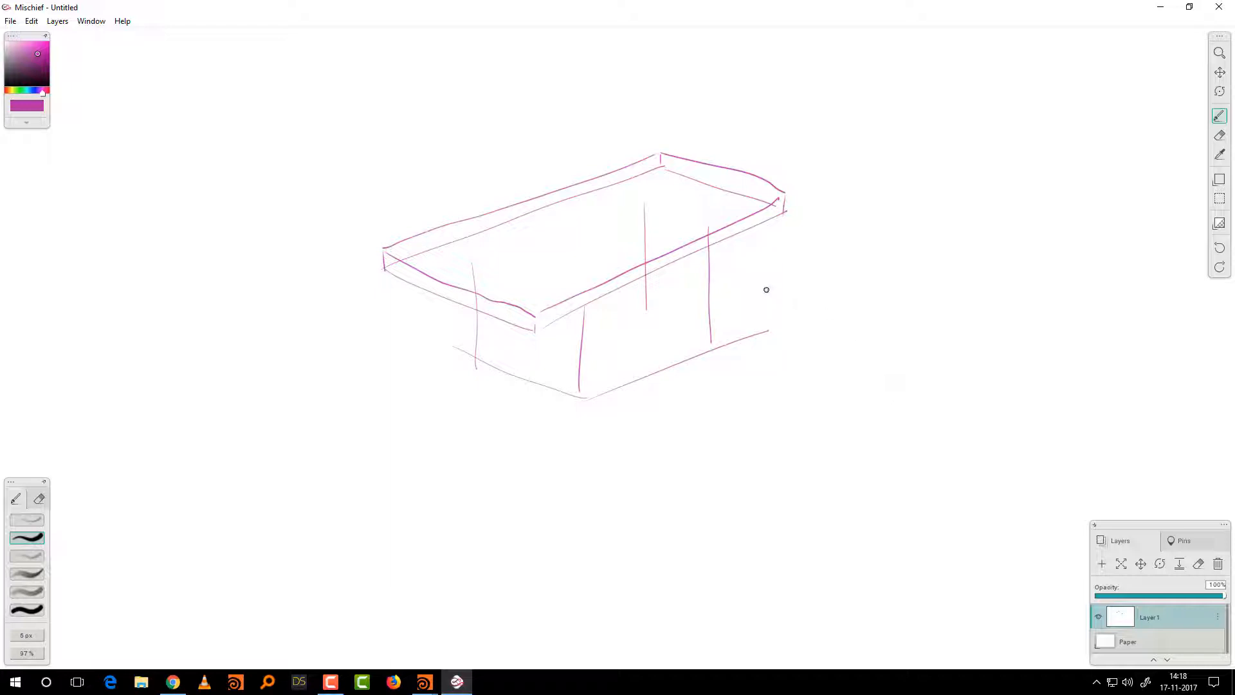
Close the floor rectangle between the sketched legs and label its sides l and w
drag(651, 309, 723, 354)
drag(484, 358, 643, 307)
drag(667, 372, 693, 405)
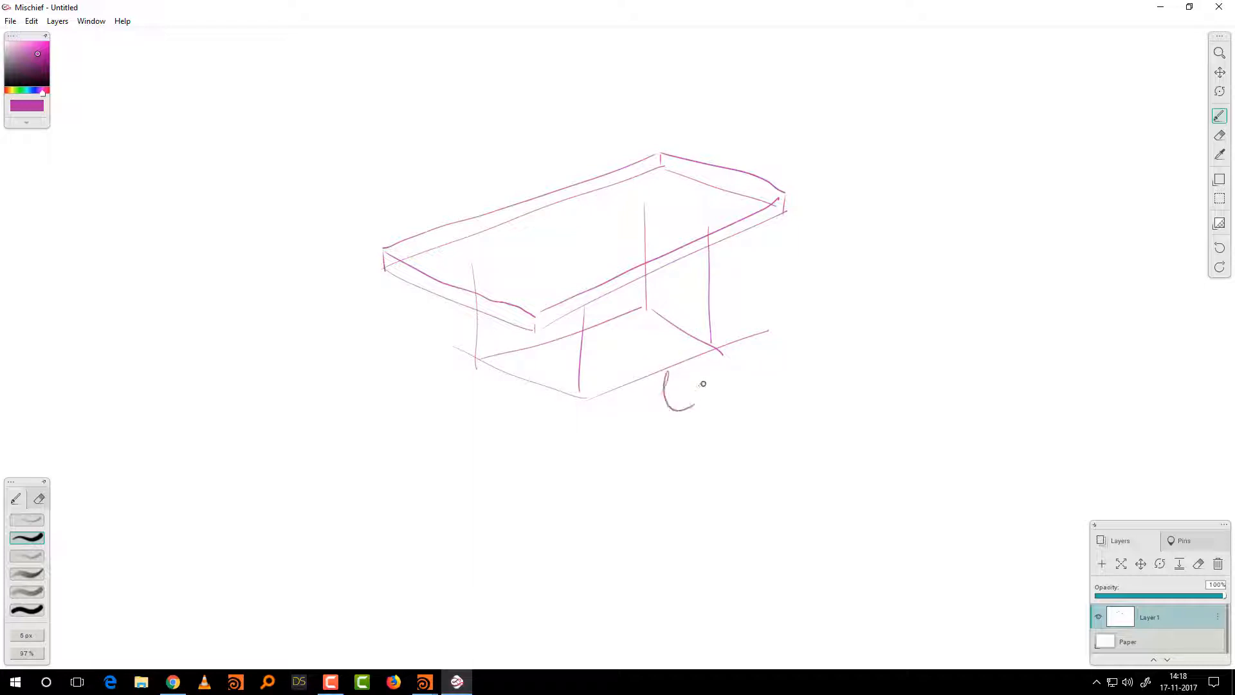
drag(672, 308, 695, 303)
Draw an arrow outward from the nearby leg and write the label "height" beside it
drag(714, 274, 772, 272)
mouse_move(764, 260)
mouse_down()
mouse_move(777, 261)
mouse_move(772, 286)
mouse_up()
click(820, 250)
mouse_move(819, 253)
mouse_down()
mouse_move(833, 285)
mouse_move(862, 281)
mouse_up()
mouse_move(870, 270)
mouse_down()
mouse_move(860, 308)
mouse_move(900, 288)
mouse_up()
drag(892, 278, 911, 272)
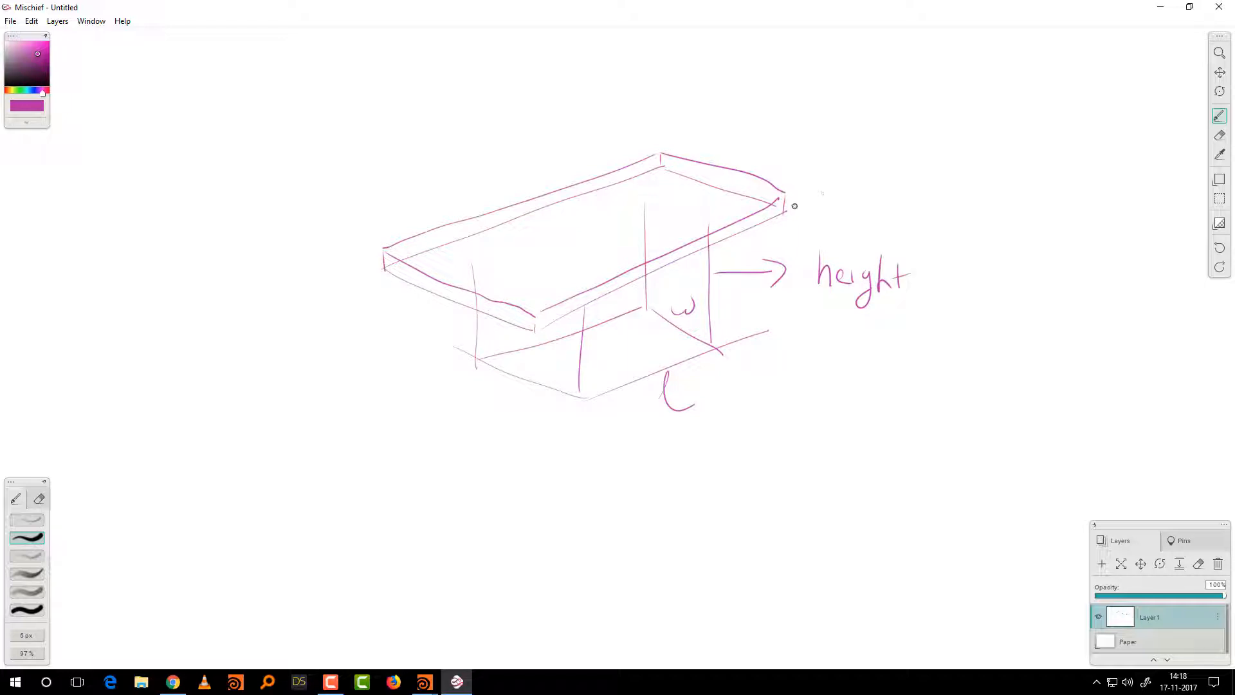
Add an upward arrow at the tabletop's corner and retrace the l and w labels
mouse_move(795, 209)
mouse_down()
mouse_move(793, 193)
mouse_move(801, 201)
mouse_up()
drag(669, 384, 695, 404)
drag(671, 306, 698, 300)
Mark the leg bases with dots and draw upward arrows beside the leg and at the tabletop edge
click(582, 396)
click(475, 360)
drag(723, 330, 730, 252)
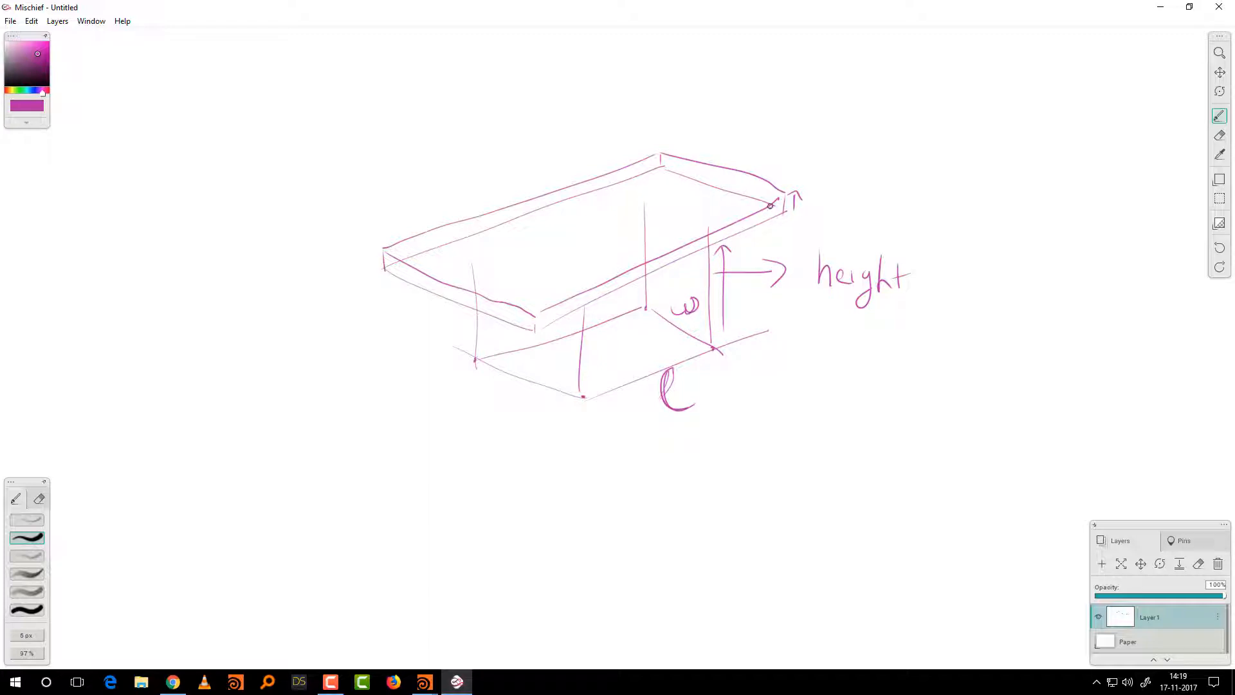
drag(765, 209, 774, 204)
Write the formula "l x w + 0.2" below the table sketch
mouse_move(574, 551)
mouse_down()
mouse_move(596, 569)
mouse_move(704, 534)
mouse_move(767, 547)
mouse_up()
drag(758, 538, 920, 529)
click(872, 525)
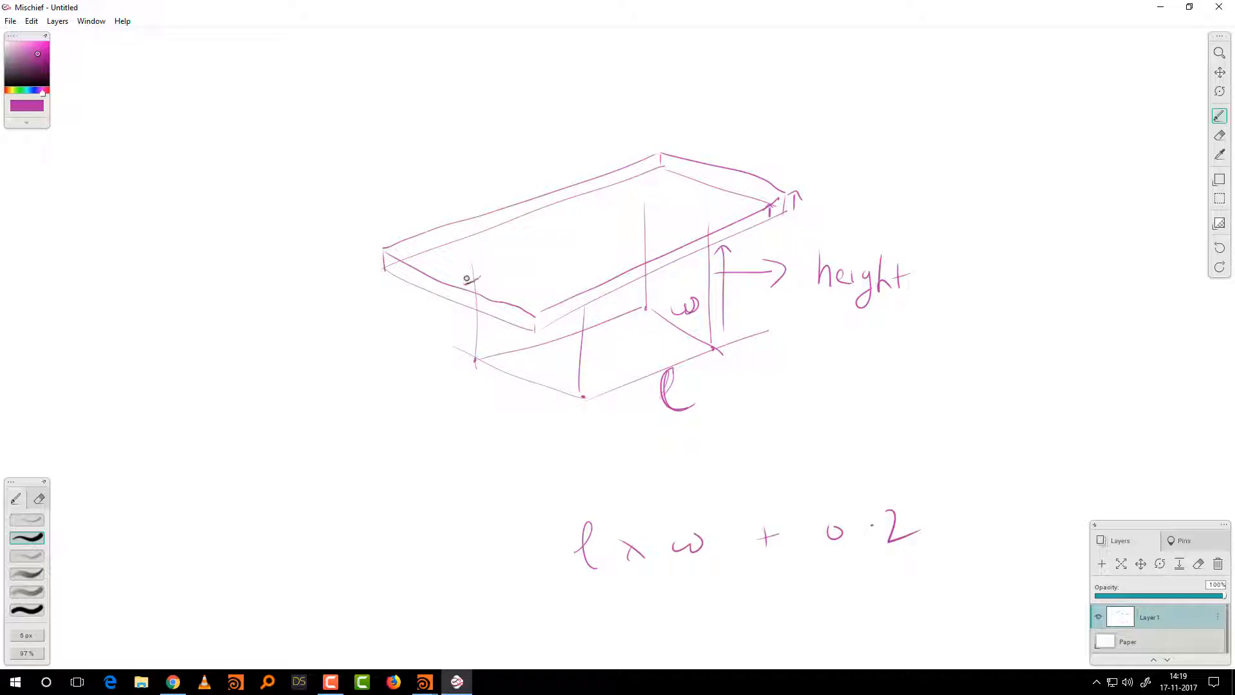
Draw outward arrows on the four edges of the sketched tabletop
drag(468, 278, 474, 293)
drag(656, 239, 668, 251)
mouse_move(577, 201)
mouse_down()
mouse_move(561, 196)
mouse_move(577, 203)
mouse_up()
drag(693, 184, 711, 171)
Write "channel ref" beside the formula and draw a frame around the word "height"
key(space)
mouse_move(791, 452)
mouse_down()
mouse_move(772, 451)
mouse_move(822, 408)
mouse_move(785, 402)
mouse_up()
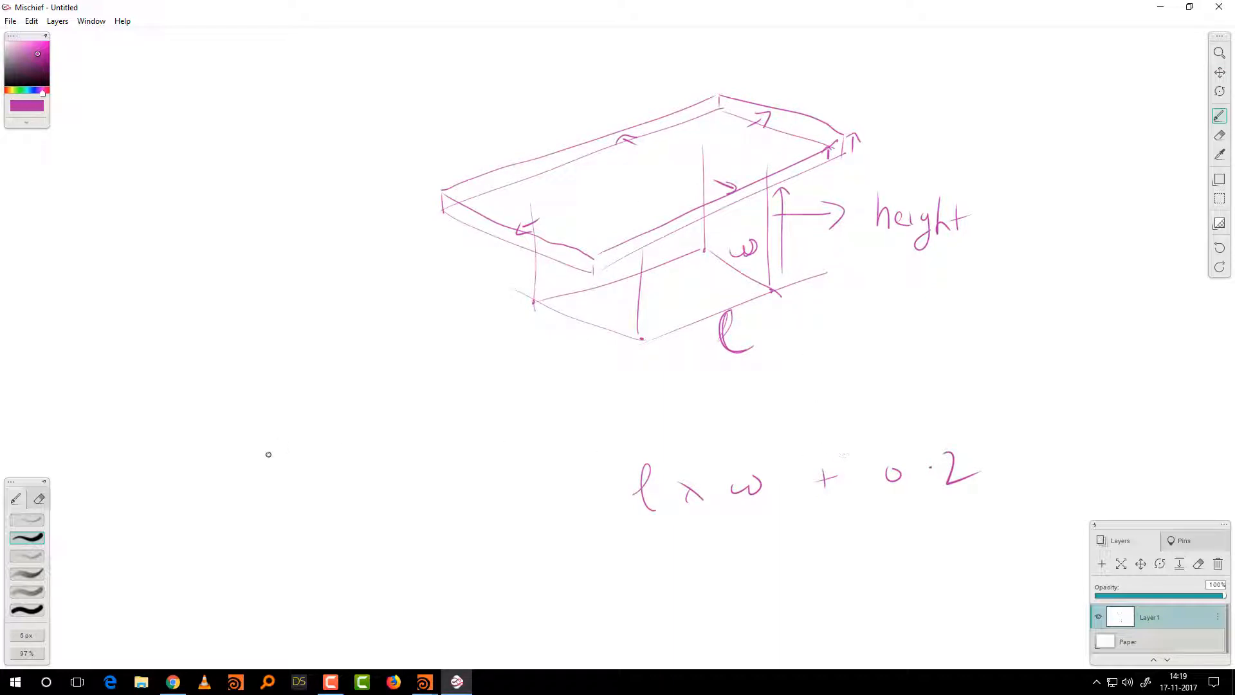
mouse_move(272, 442)
mouse_down()
mouse_move(266, 463)
mouse_move(294, 462)
mouse_move(385, 425)
mouse_up()
drag(421, 454, 458, 450)
drag(471, 412, 496, 438)
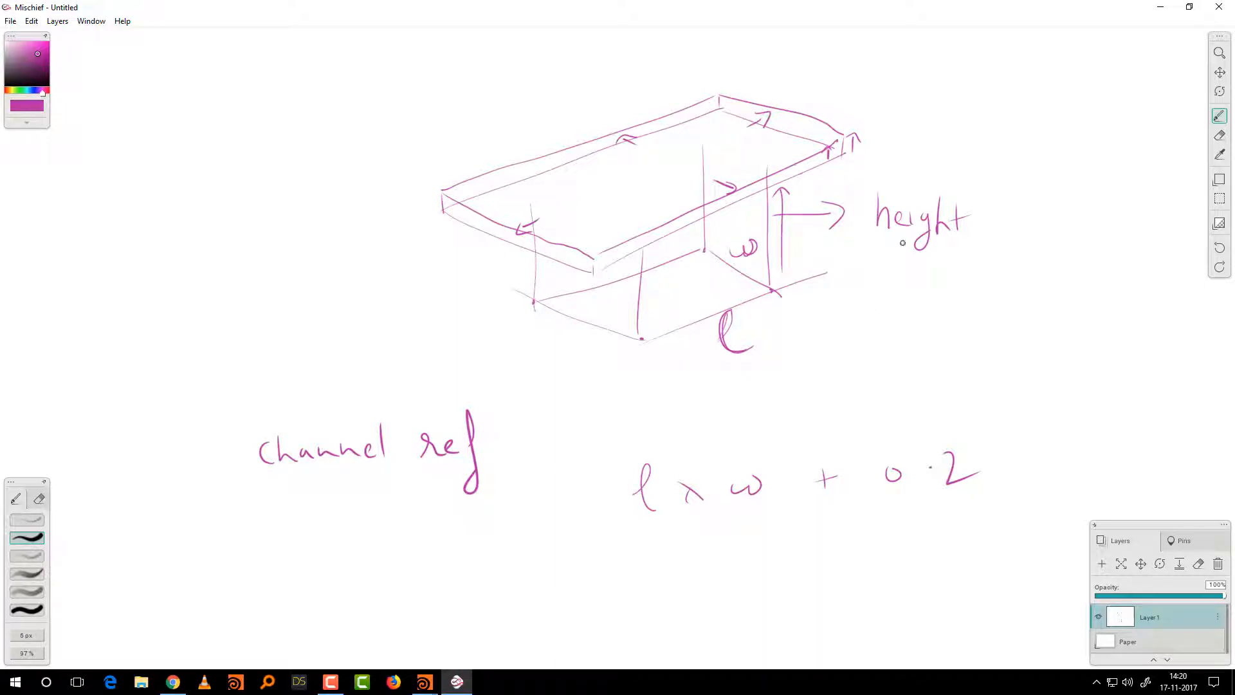
mouse_move(860, 181)
mouse_down()
mouse_move(988, 213)
mouse_move(855, 173)
mouse_up()
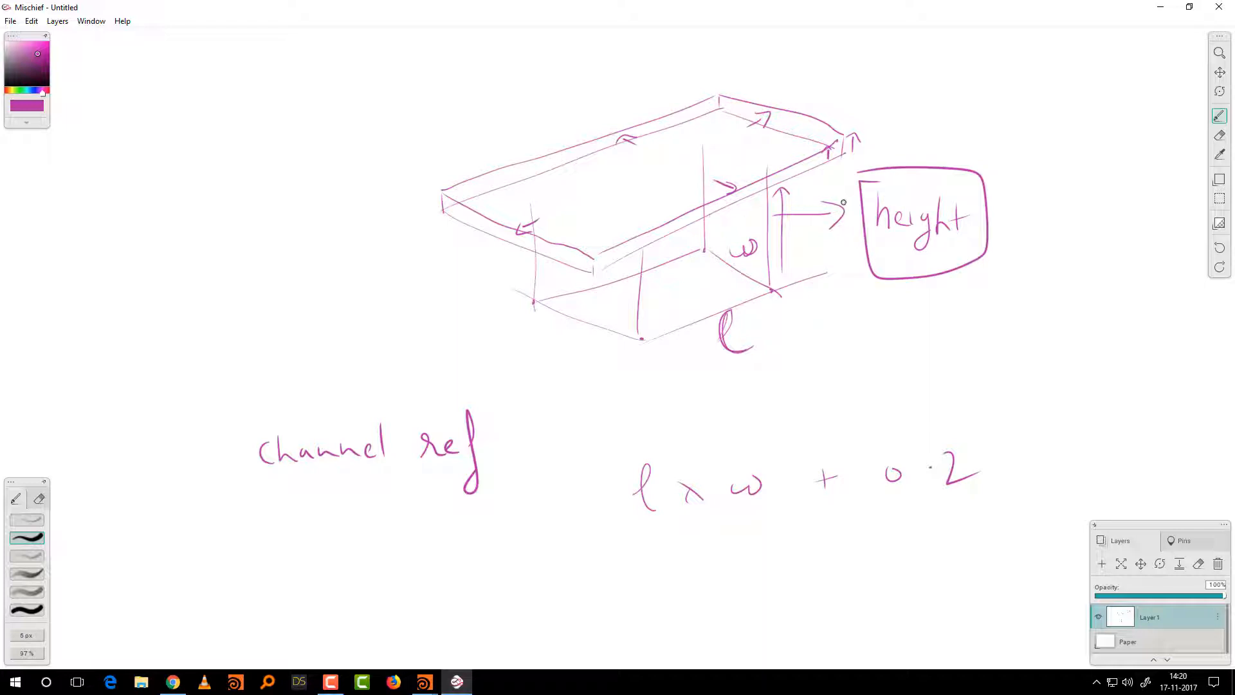
Draw an arrow from the framed "height" towards the tabletop, and sketch a small slab with an upward arrow labelled "height"
mouse_move(845, 191)
mouse_down()
mouse_move(824, 182)
mouse_move(835, 181)
mouse_up()
mouse_move(1036, 418)
mouse_down()
mouse_move(1039, 364)
mouse_move(1112, 400)
mouse_up()
mouse_move(1113, 388)
mouse_down()
mouse_move(1123, 392)
mouse_move(1116, 411)
mouse_move(1172, 405)
mouse_up()
drag(1177, 392, 1177, 427)
drag(1198, 376, 1206, 406)
drag(1212, 381, 1214, 405)
drag(1208, 390, 1220, 386)
drag(1026, 407, 996, 432)
mouse_move(996, 432)
mouse_down()
mouse_move(1052, 437)
mouse_move(1058, 405)
mouse_move(1042, 445)
mouse_move(1058, 430)
mouse_up()
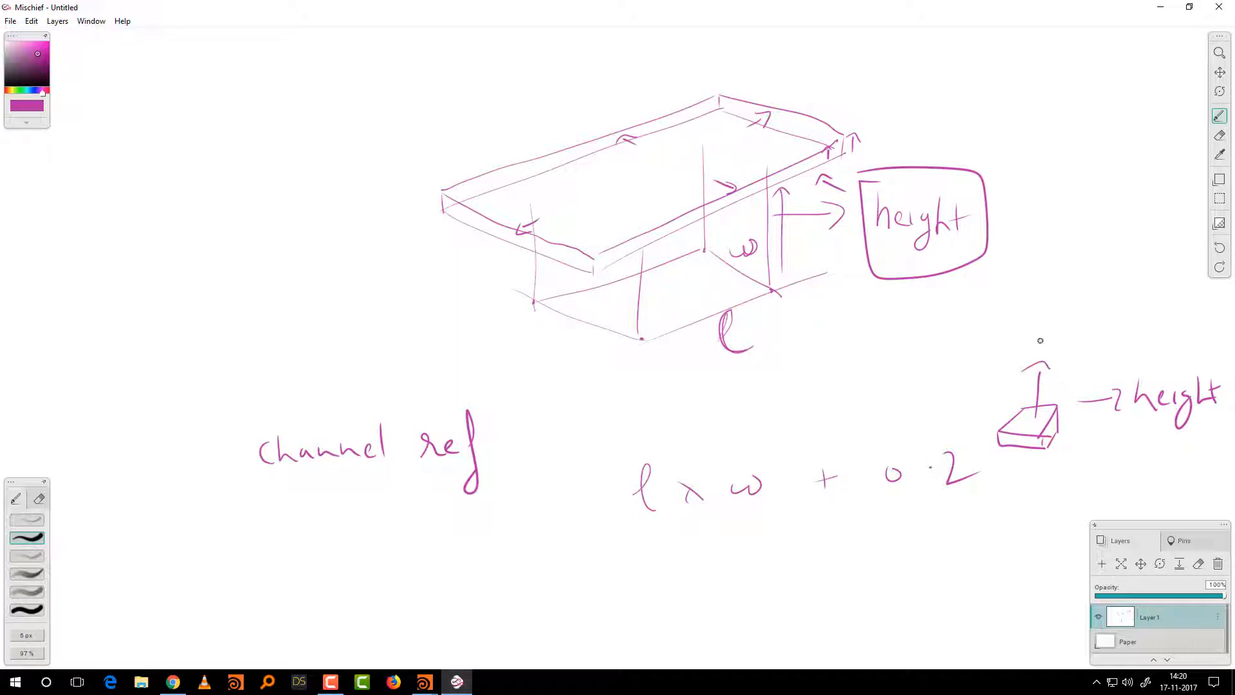
Sketch a second slab above the small one, at the tip of its upward arrow
mouse_move(1040, 341)
mouse_down()
mouse_move(998, 371)
mouse_move(1068, 368)
mouse_move(1087, 338)
mouse_up()
mouse_move(1067, 368)
mouse_down()
mouse_move(1086, 341)
mouse_move(1066, 379)
mouse_up()
drag(998, 372, 1067, 381)
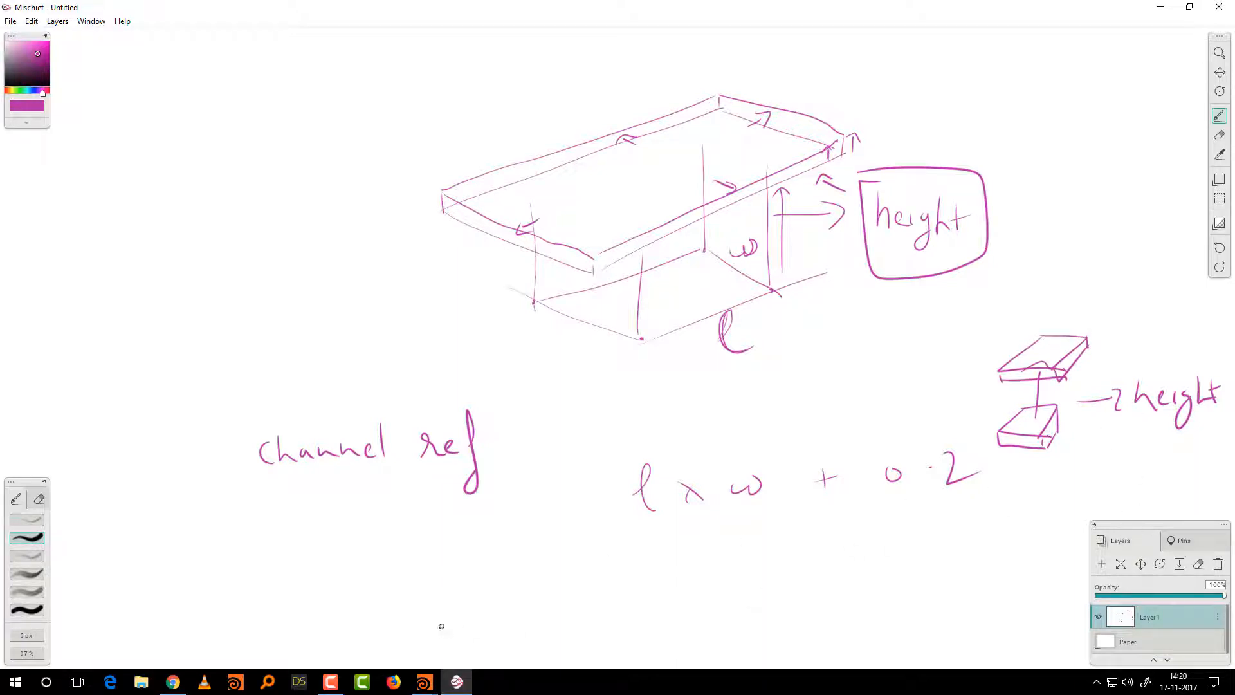
Switch to Houdini and delete all the table nodes from the geo1 network
mouse_move(424, 682)
click(489, 636)
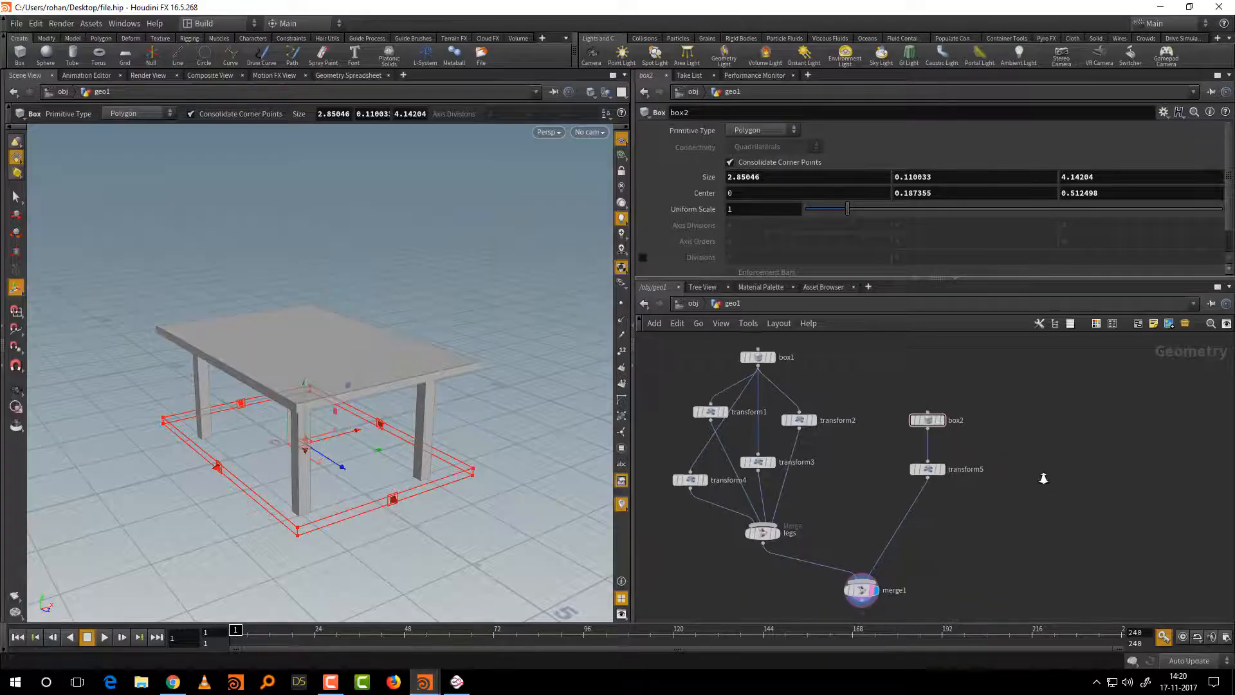
scroll(1044, 478, down, 2)
drag(741, 386, 1079, 586)
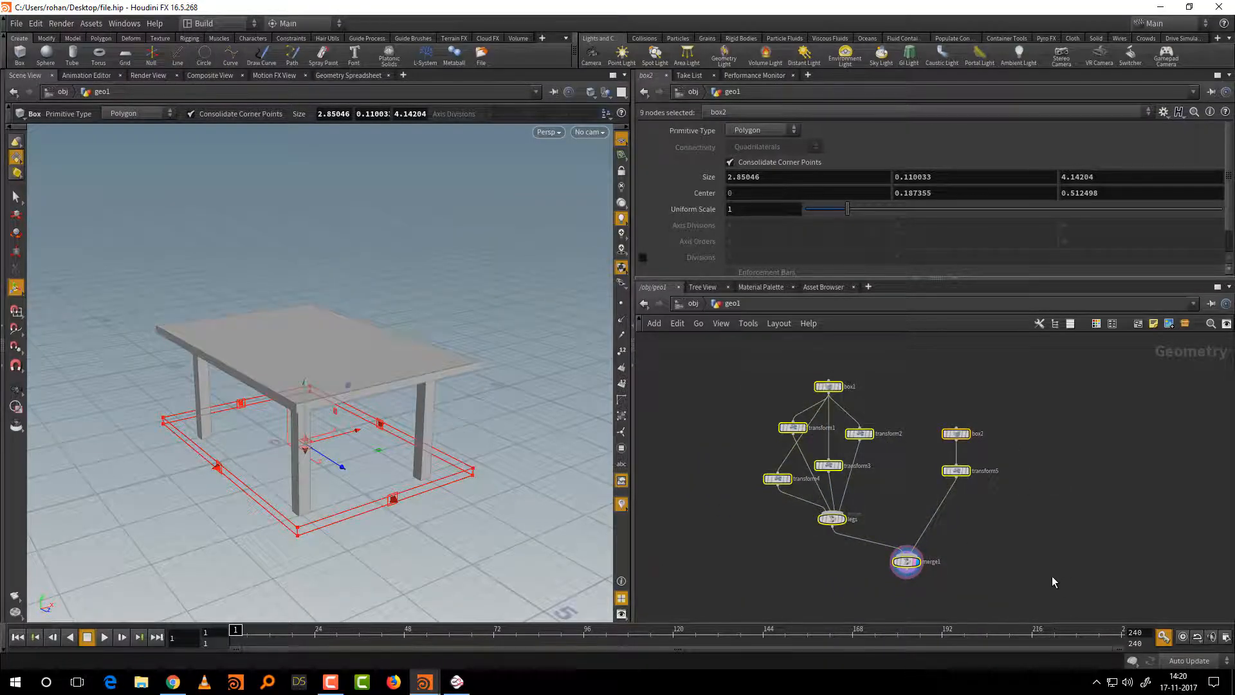
key(Delete)
key(Escape)
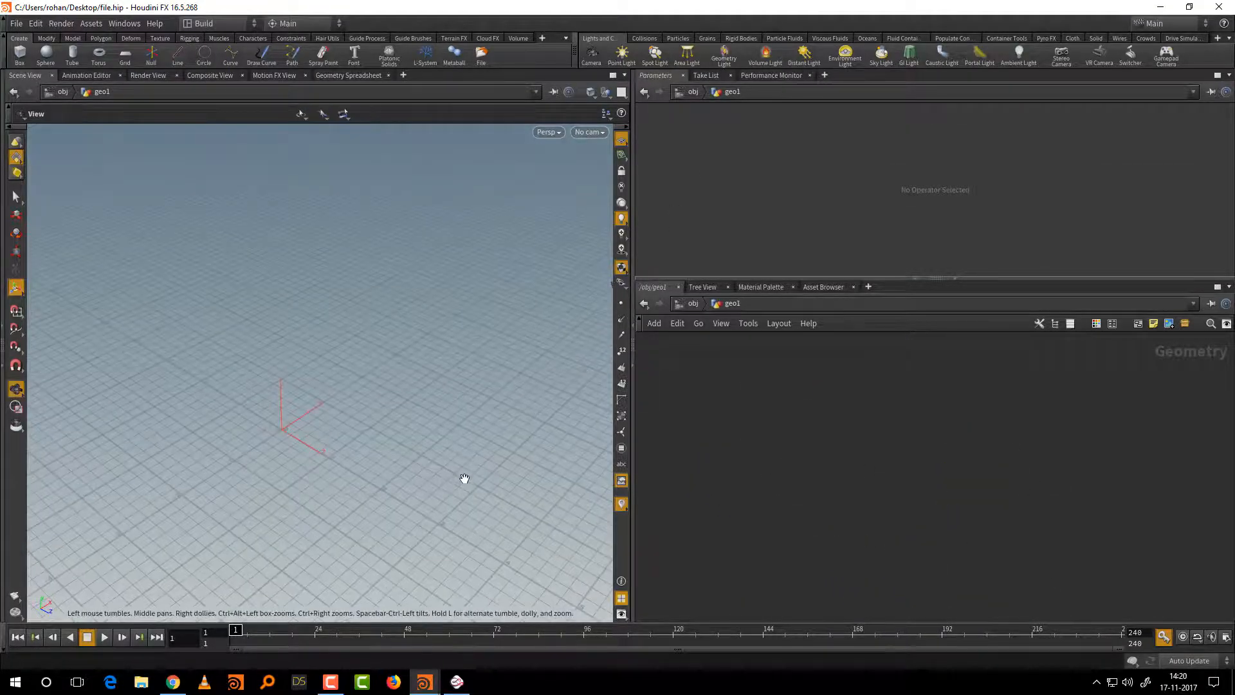
Hide the camera cam1 at the object level and go back inside geo1
key(space+g)
drag(428, 528, 378, 521)
right_drag(378, 521, 401, 498)
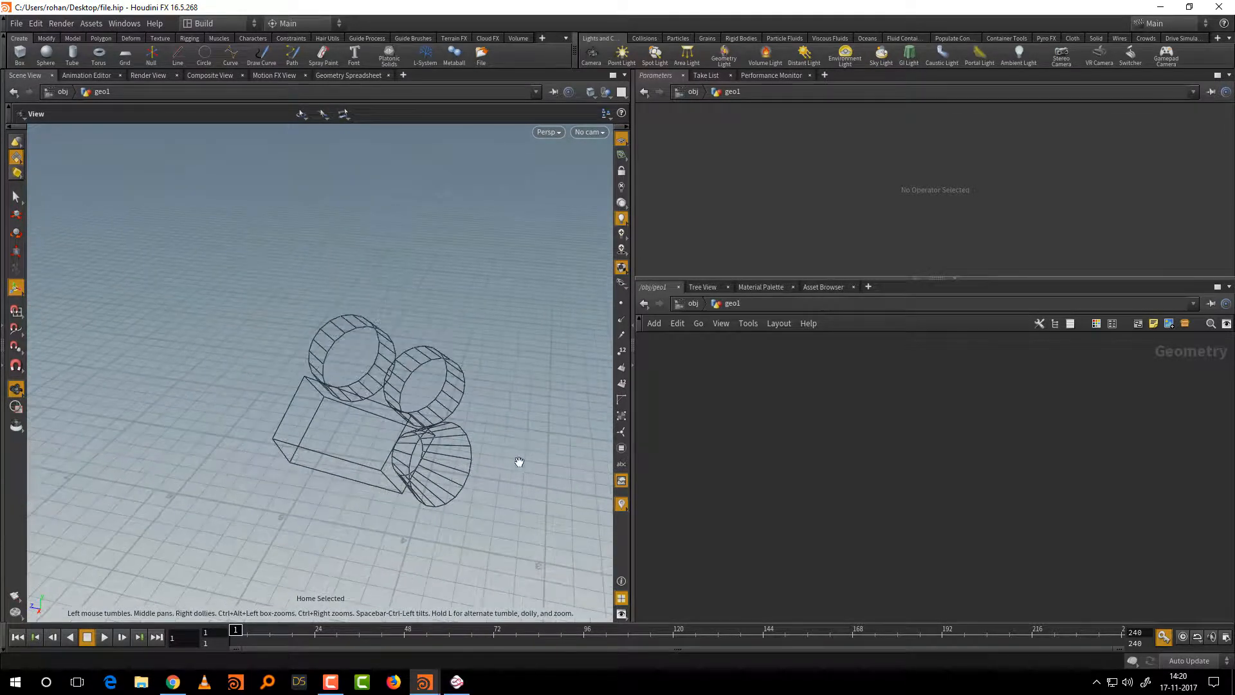
drag(519, 461, 345, 459)
click(692, 304)
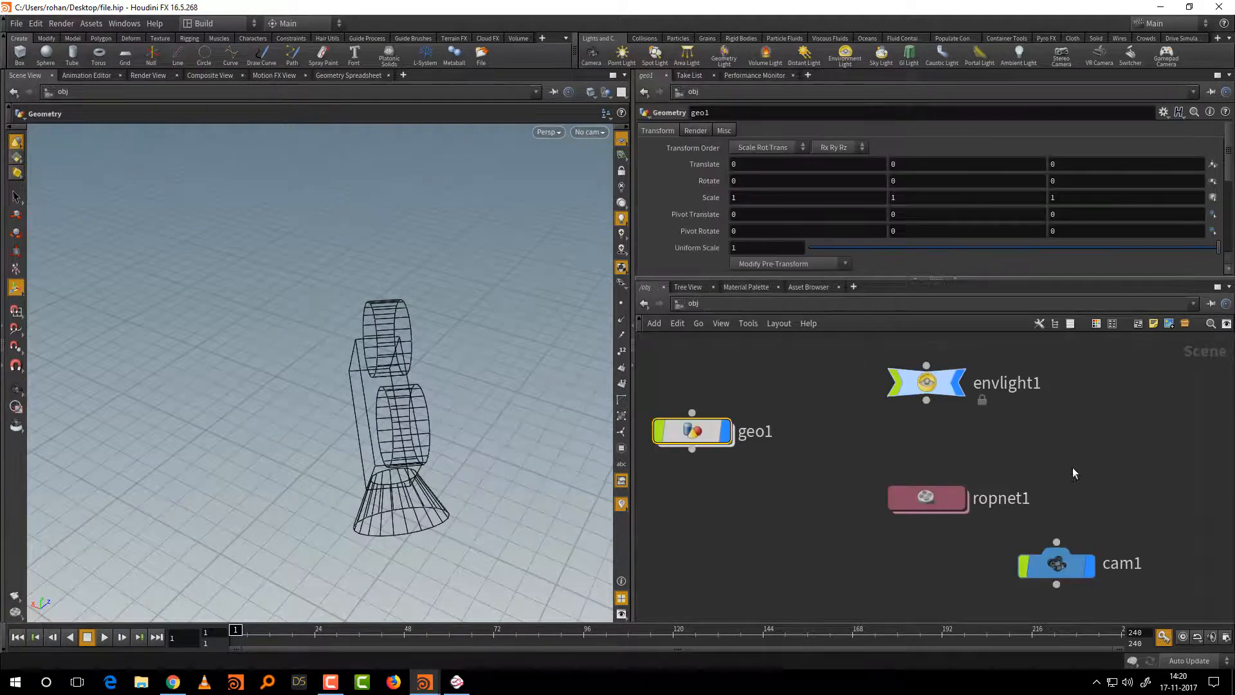
click(1090, 564)
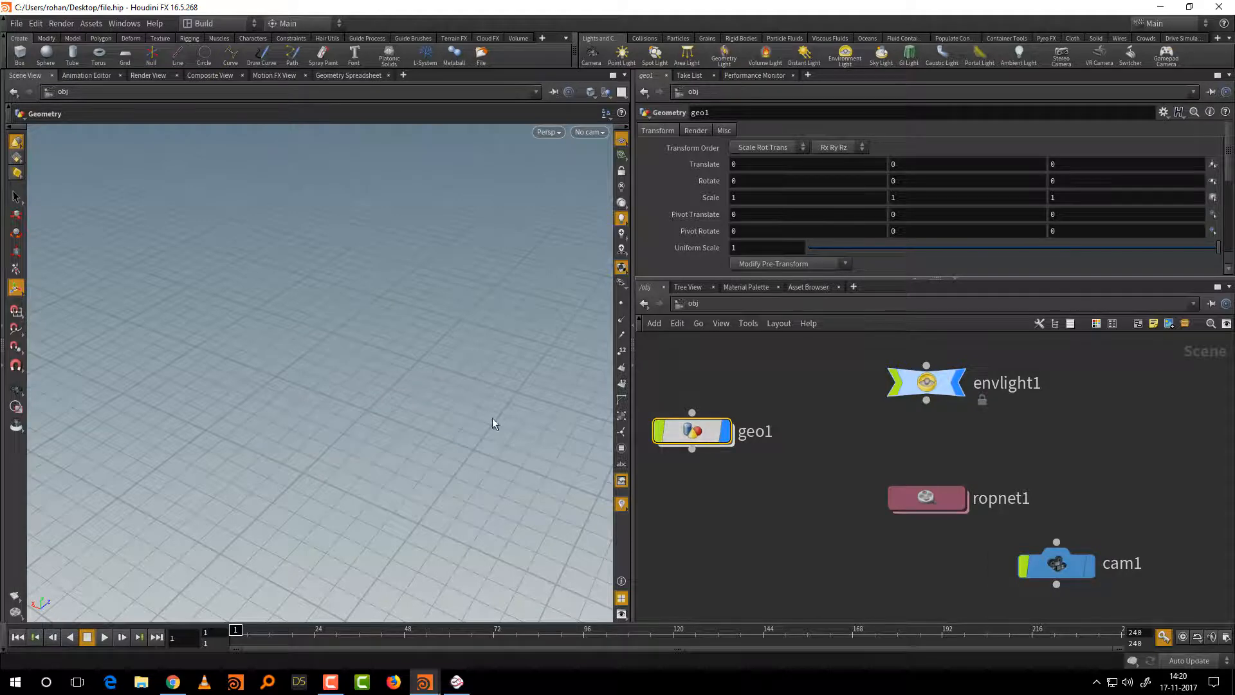
double_click(692, 431)
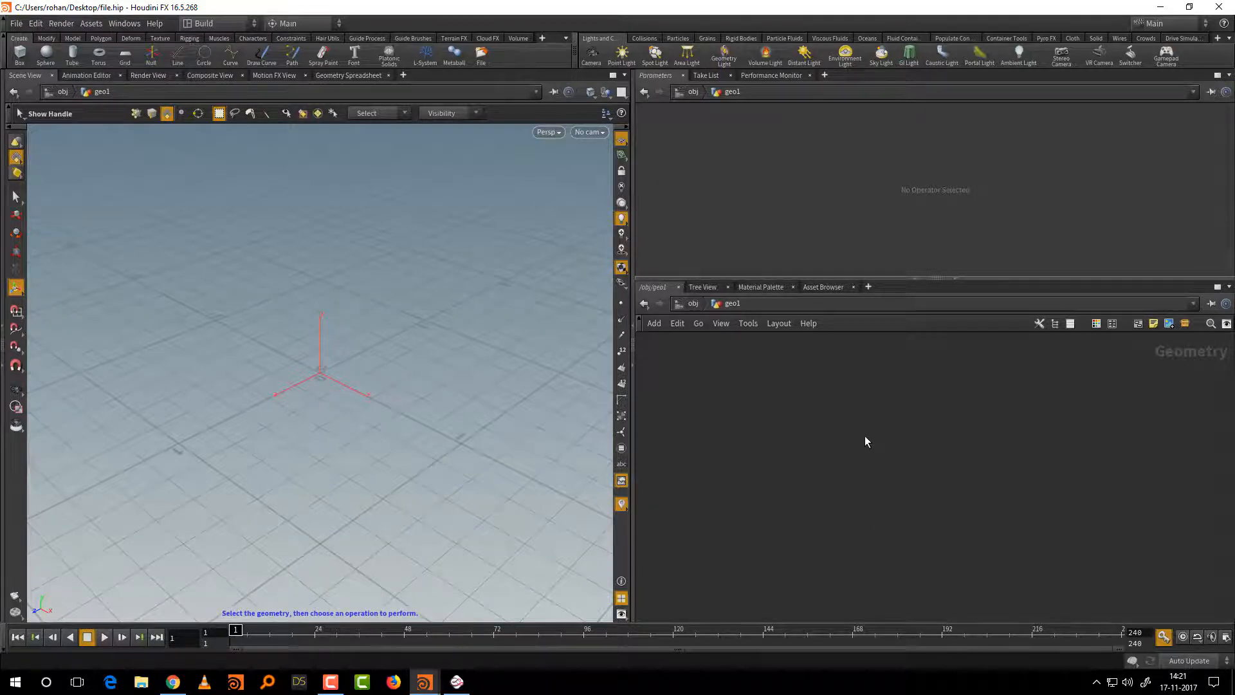
Add a Grid node to the empty geo1 network
key(Tab)
text(gr)
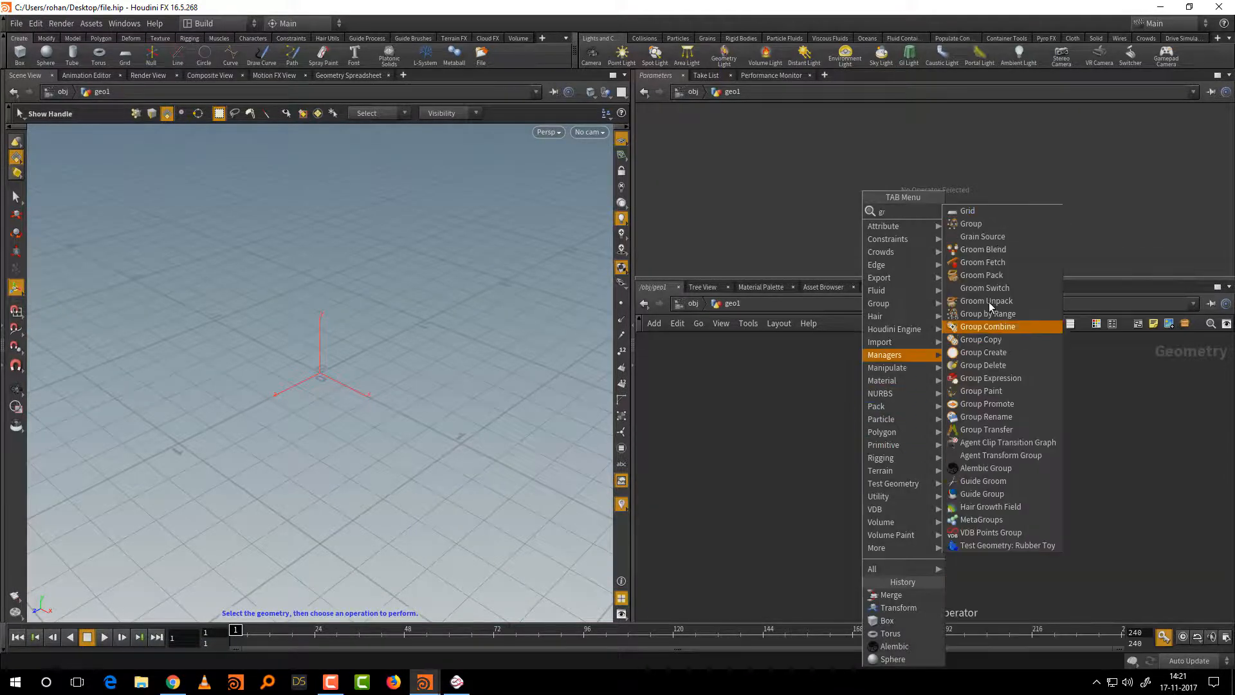
click(978, 211)
click(907, 436)
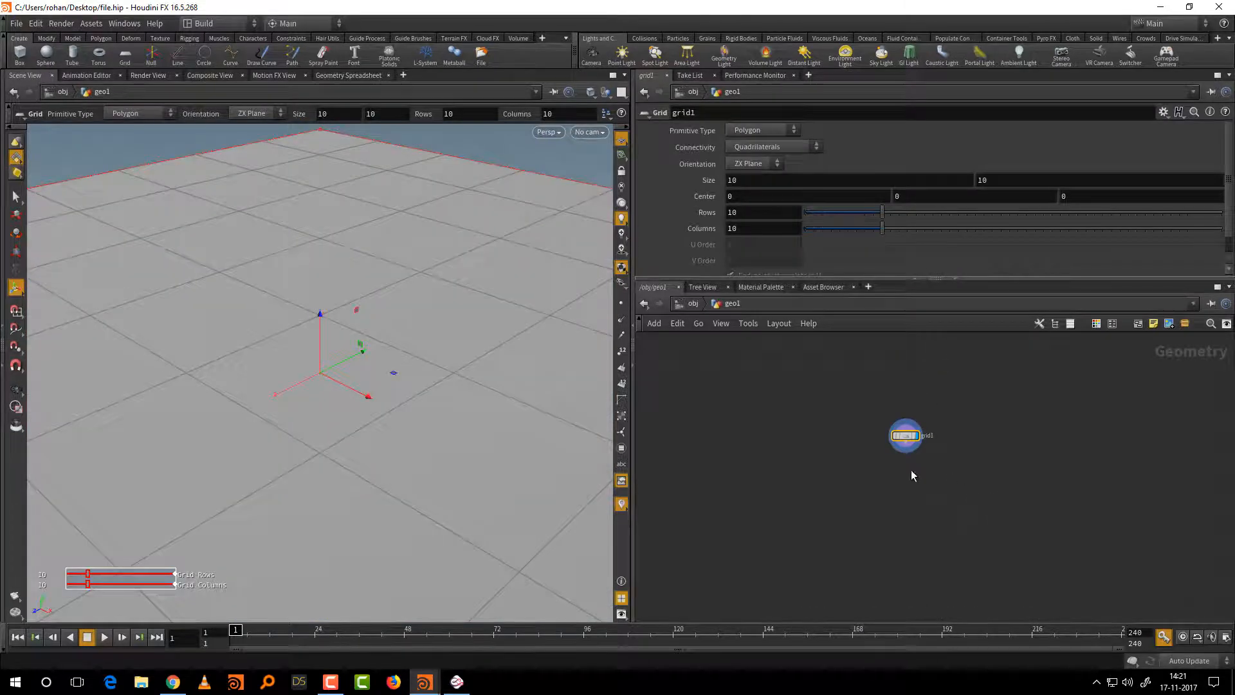
Set the grid's rows and columns to 2 each
key(Escape)
drag(465, 311, 438, 370)
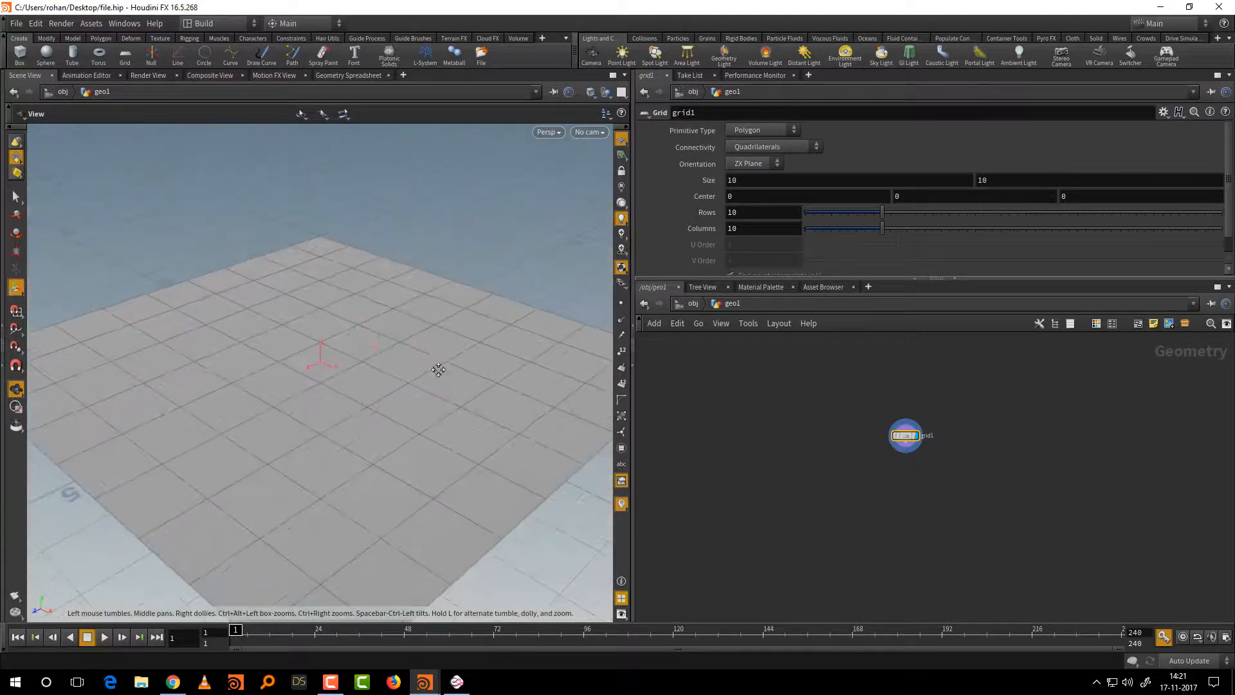
alt+middle_drag(438, 369, 413, 397)
alt+right_drag(413, 397, 373, 418)
alt+drag(373, 418, 414, 444)
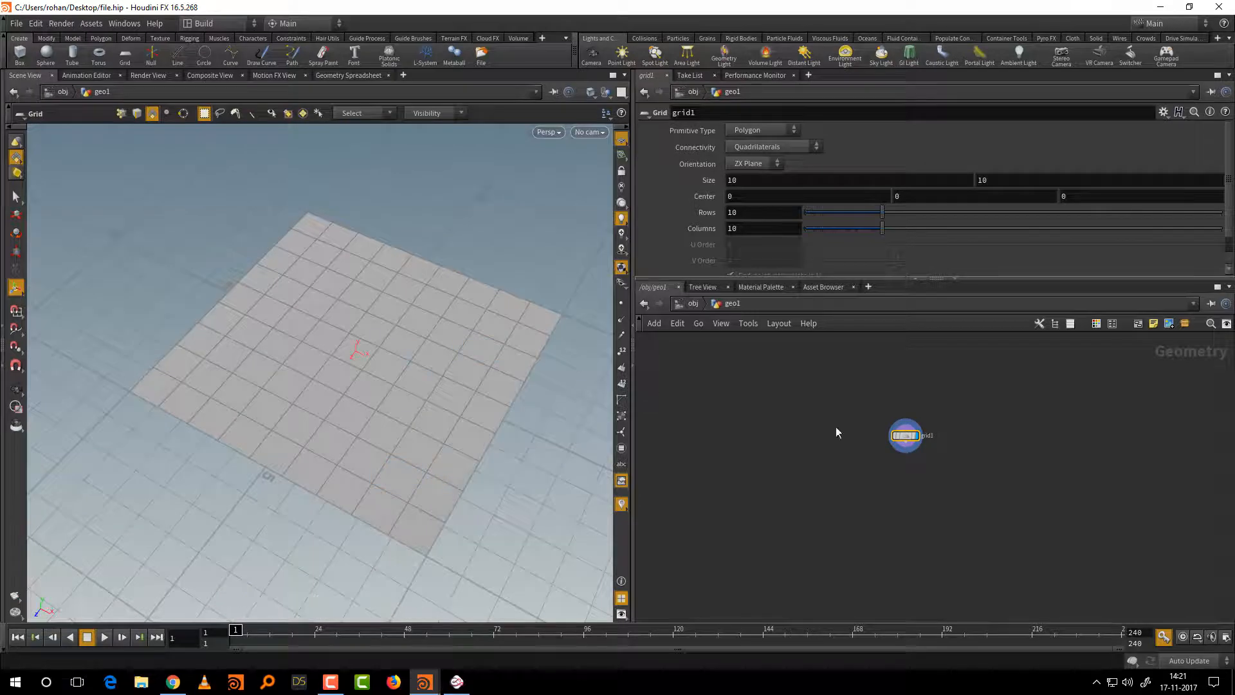
scroll(882, 469, up, 3)
middle_drag(937, 483, 894, 542)
scroll(920, 491, up, 2)
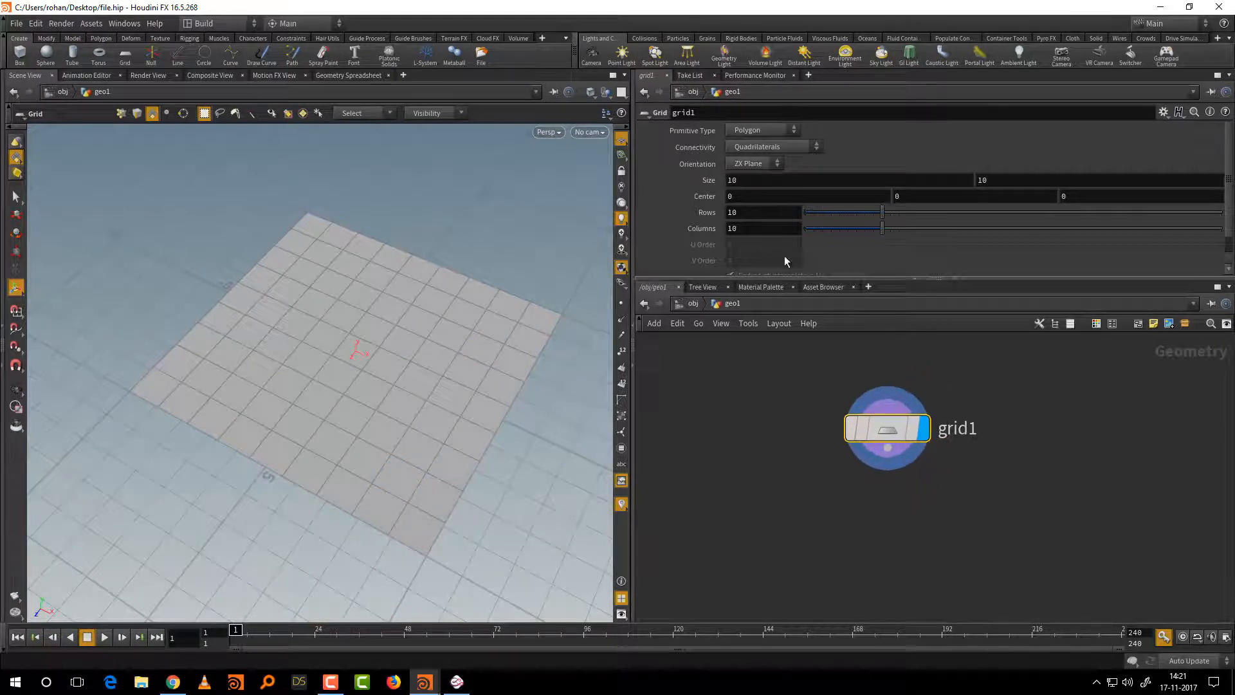
drag(738, 212, 719, 217)
text(2)
key(Tab)
text(2)
key(Return)
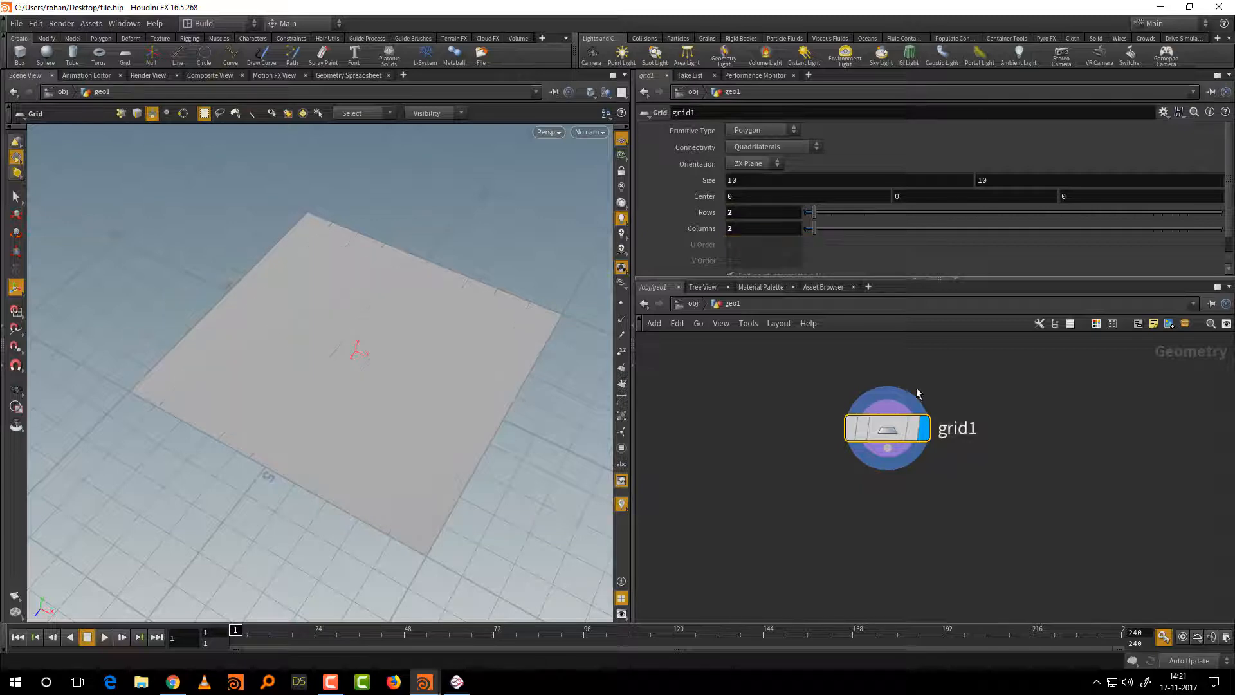
Try the grid with 1 row and 1 column, and restore both values to 2
drag(814, 212, 794, 229)
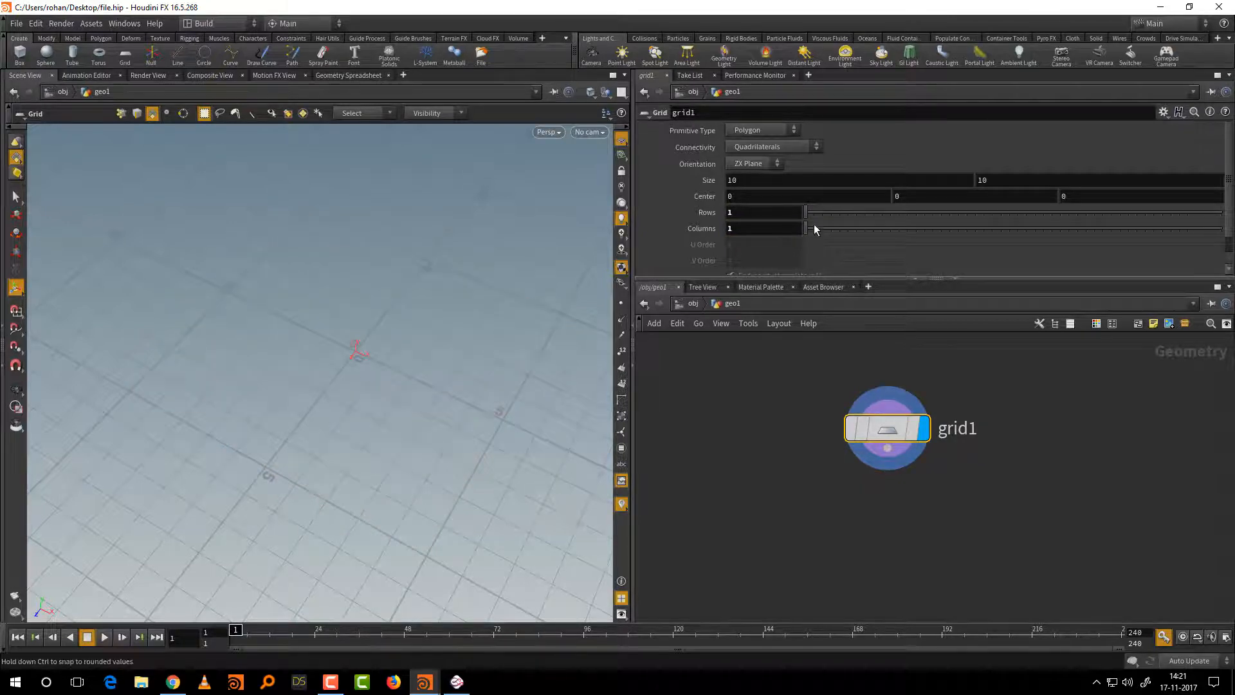
click(813, 211)
click(814, 229)
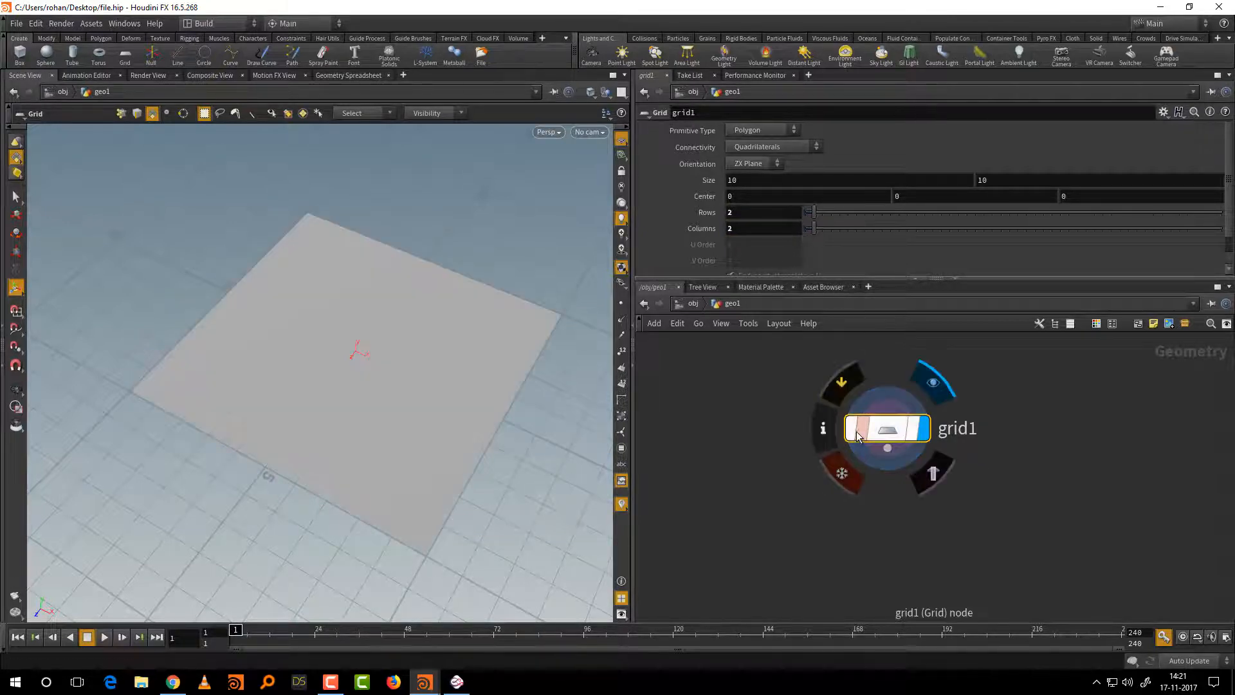
Set the grid's size to 1 by 1
drag(743, 180, 697, 196)
text(1)
key(Tab)
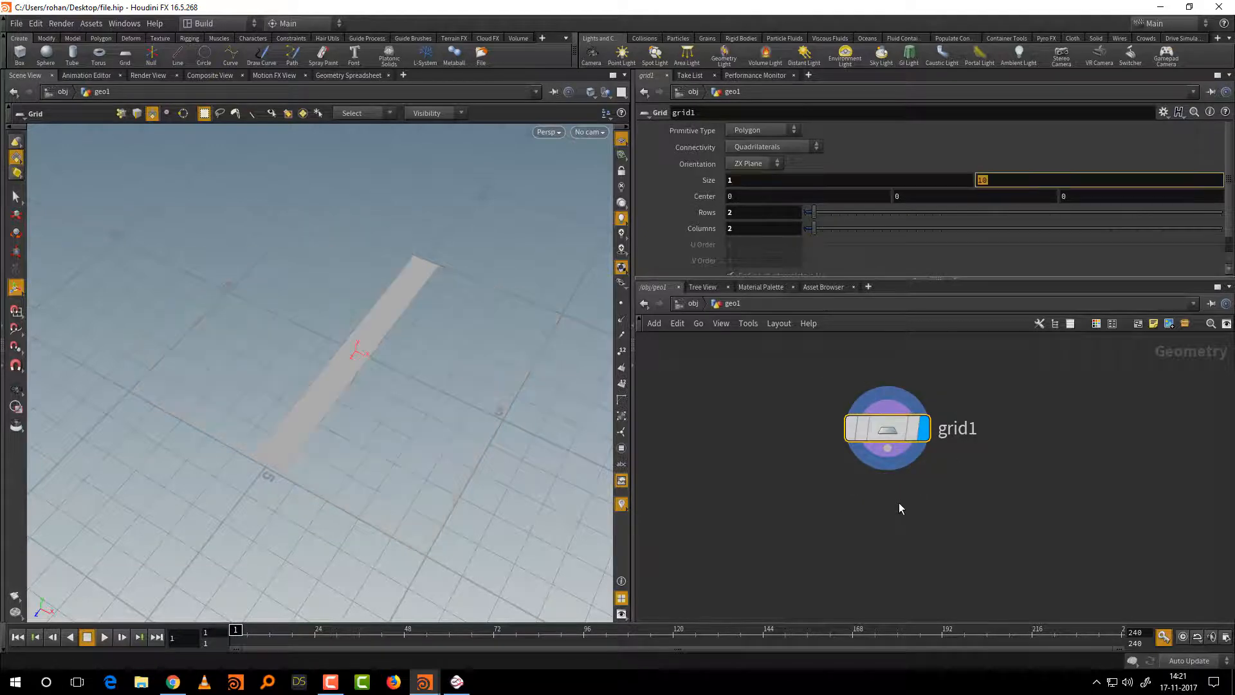
text(1)
key(Return)
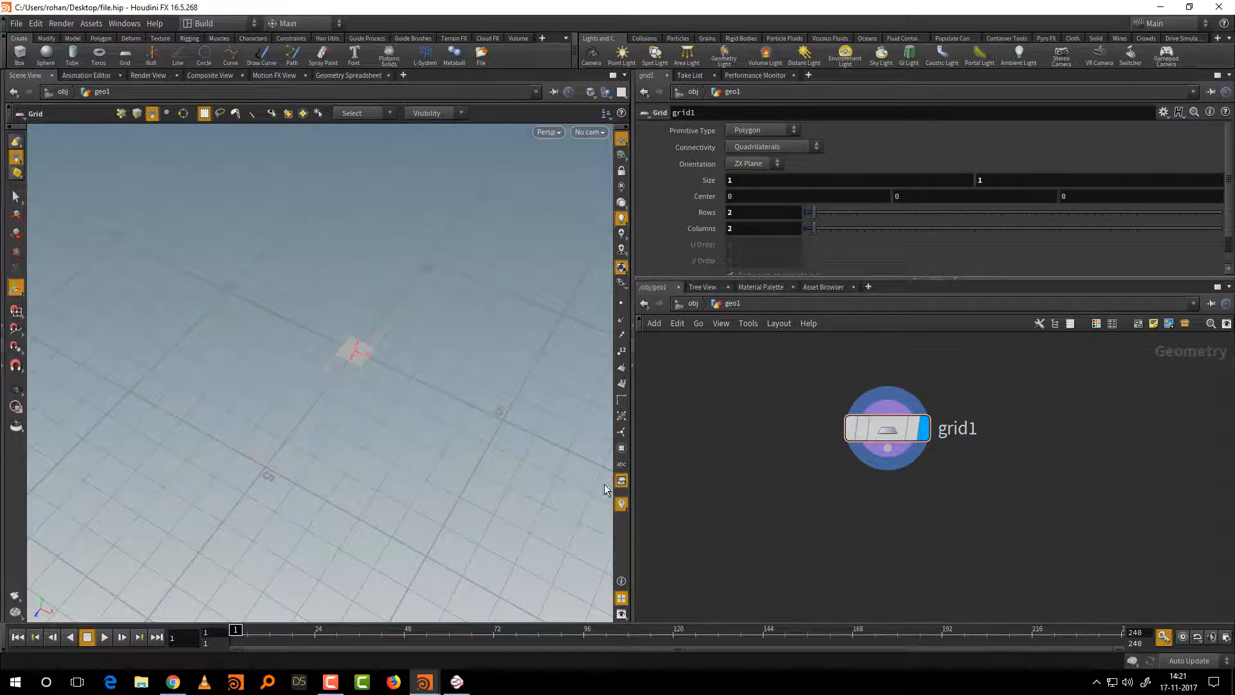
Add a Transform node below grid1 in the network
key(Escape)
right_drag(438, 362, 461, 405)
middle_drag(472, 337, 449, 405)
right_drag(449, 405, 469, 388)
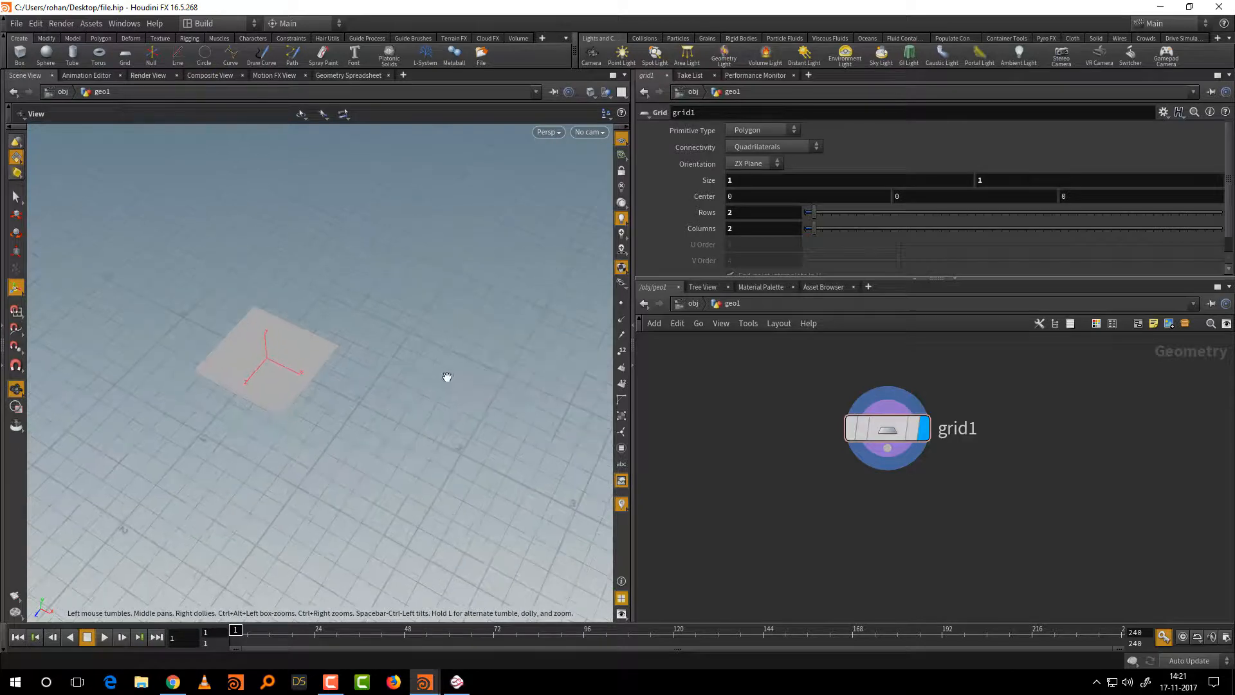
middle_drag(446, 378, 489, 366)
right_drag(456, 413, 492, 412)
drag(493, 412, 485, 380)
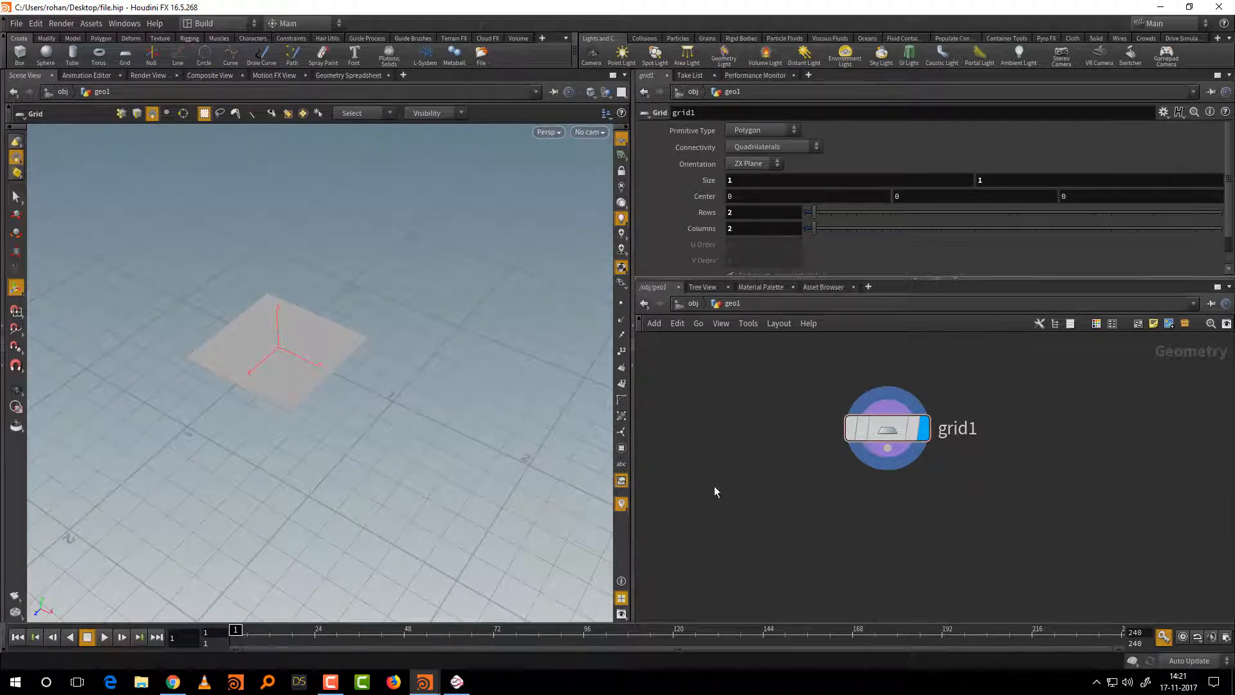
scroll(893, 514, up, 2)
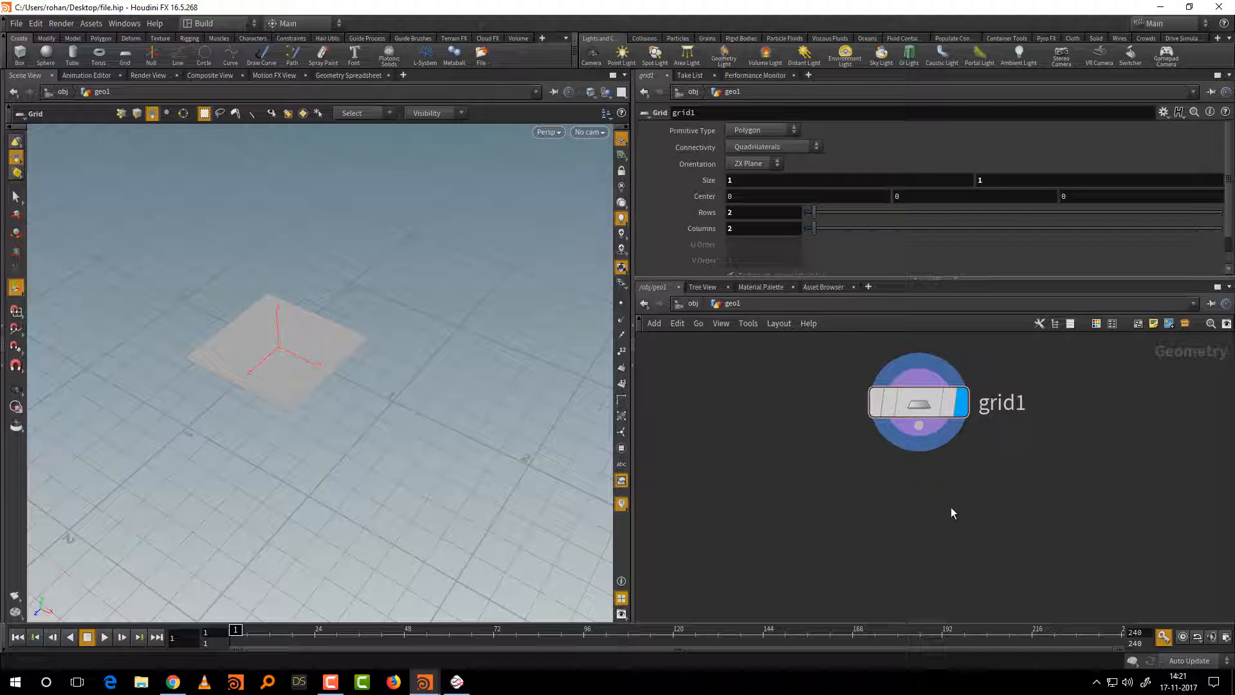
key(Tab)
text(tr)
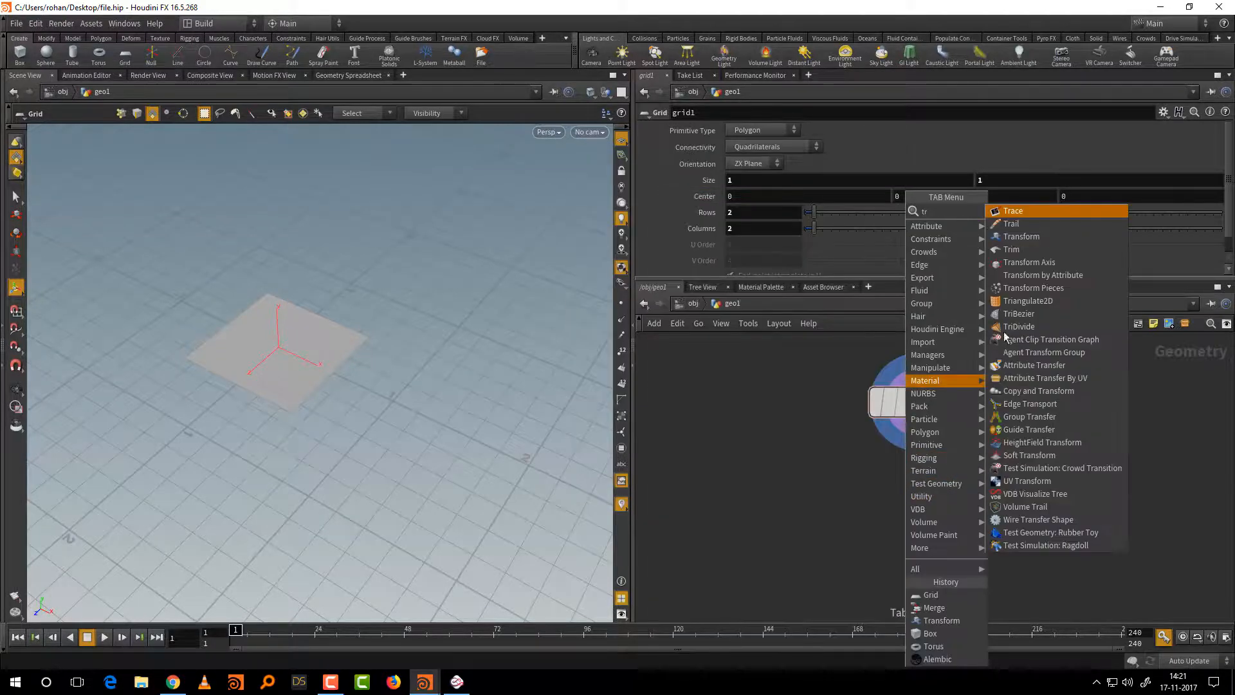
click(1022, 236)
click(902, 521)
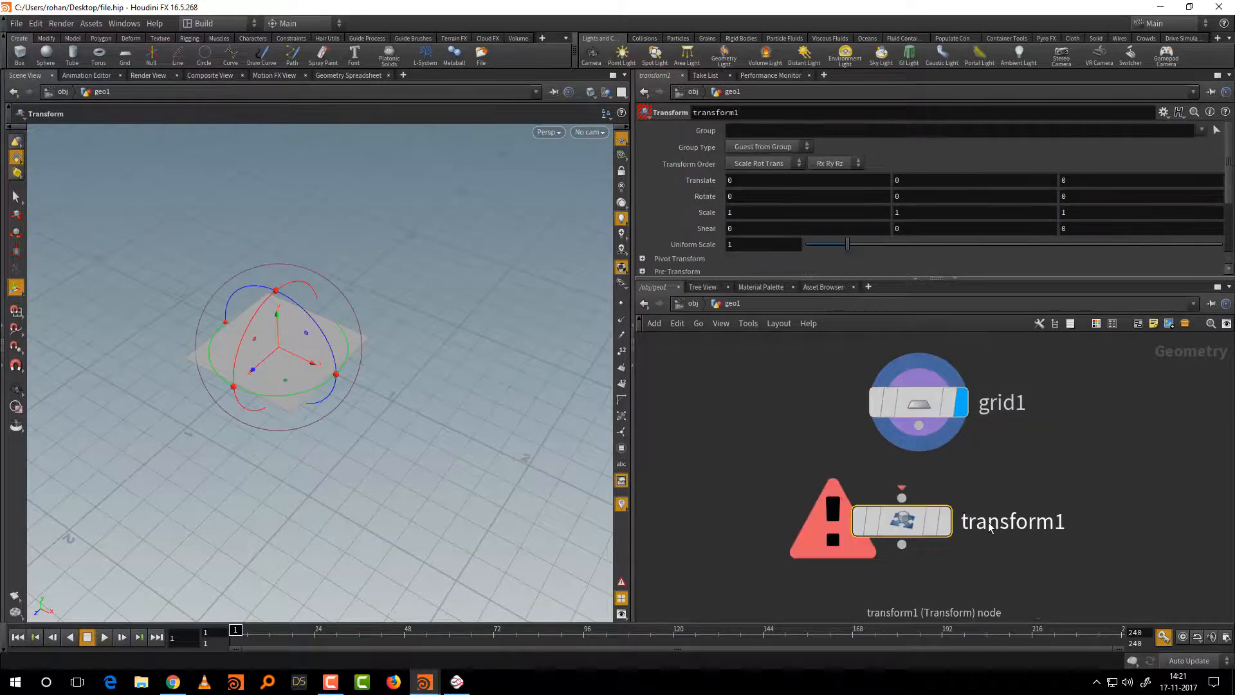
Rename the Transform node table_size and feed it from grid1 as the displayed node
click(1044, 521)
drag(1080, 524, 917, 542)
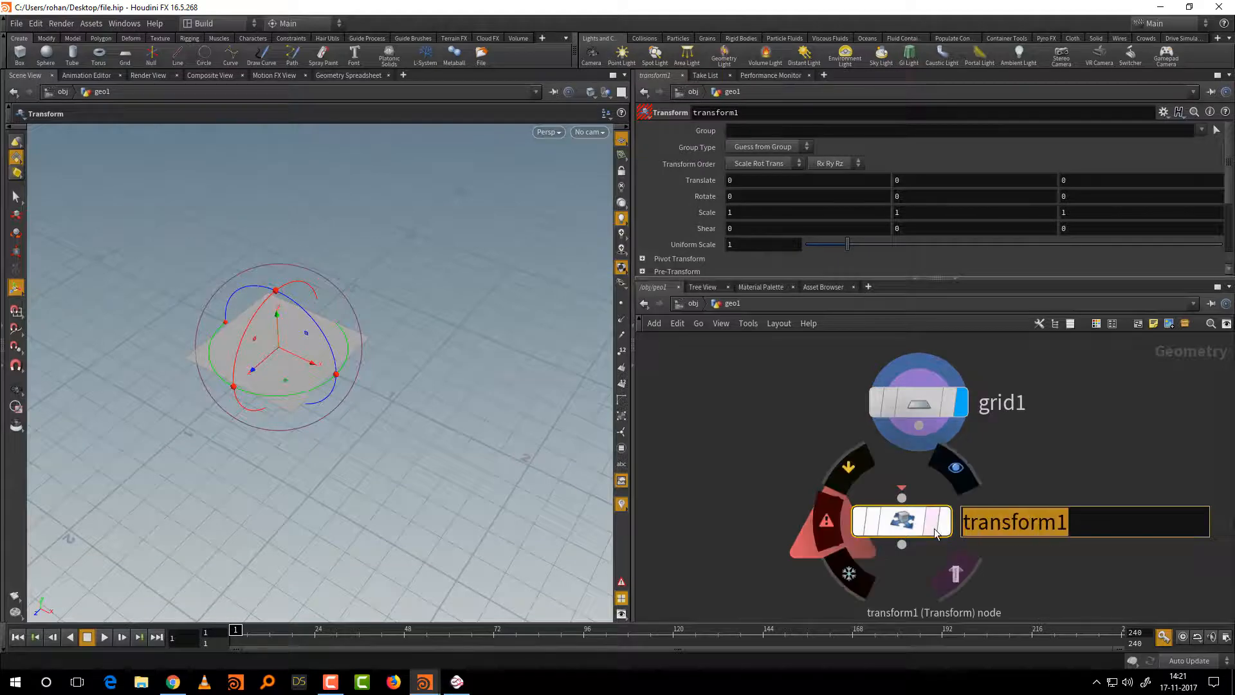
text(table_)
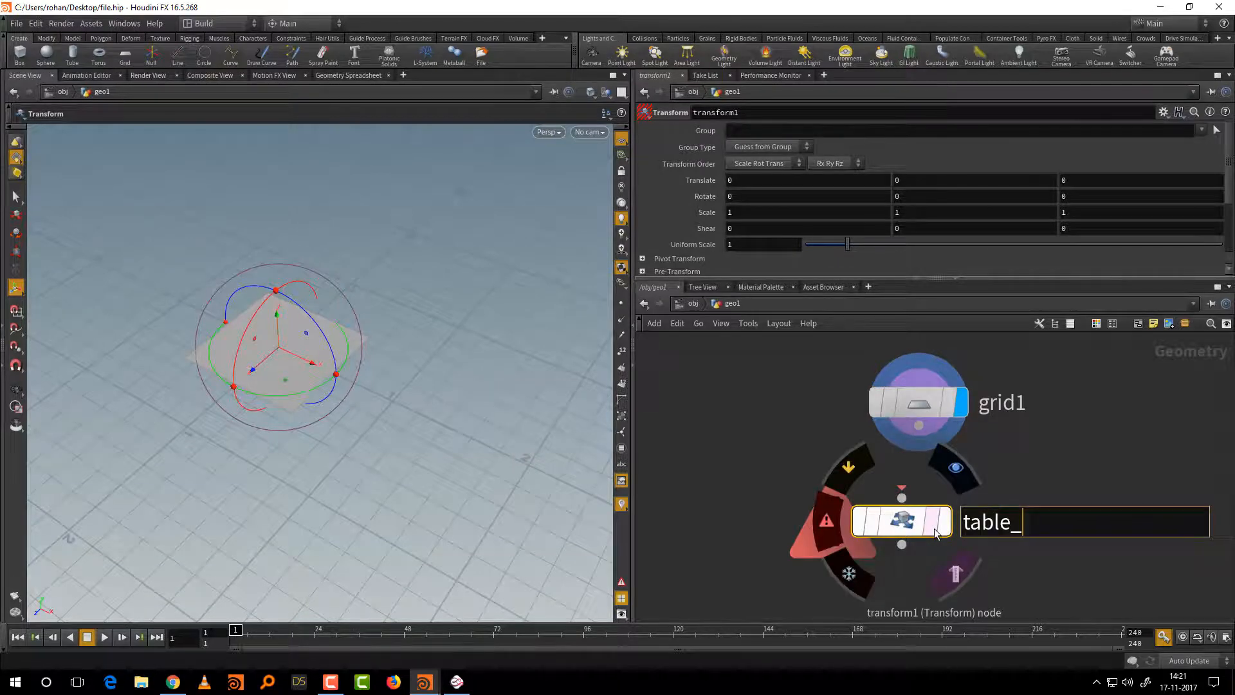
text(size)
key(Return)
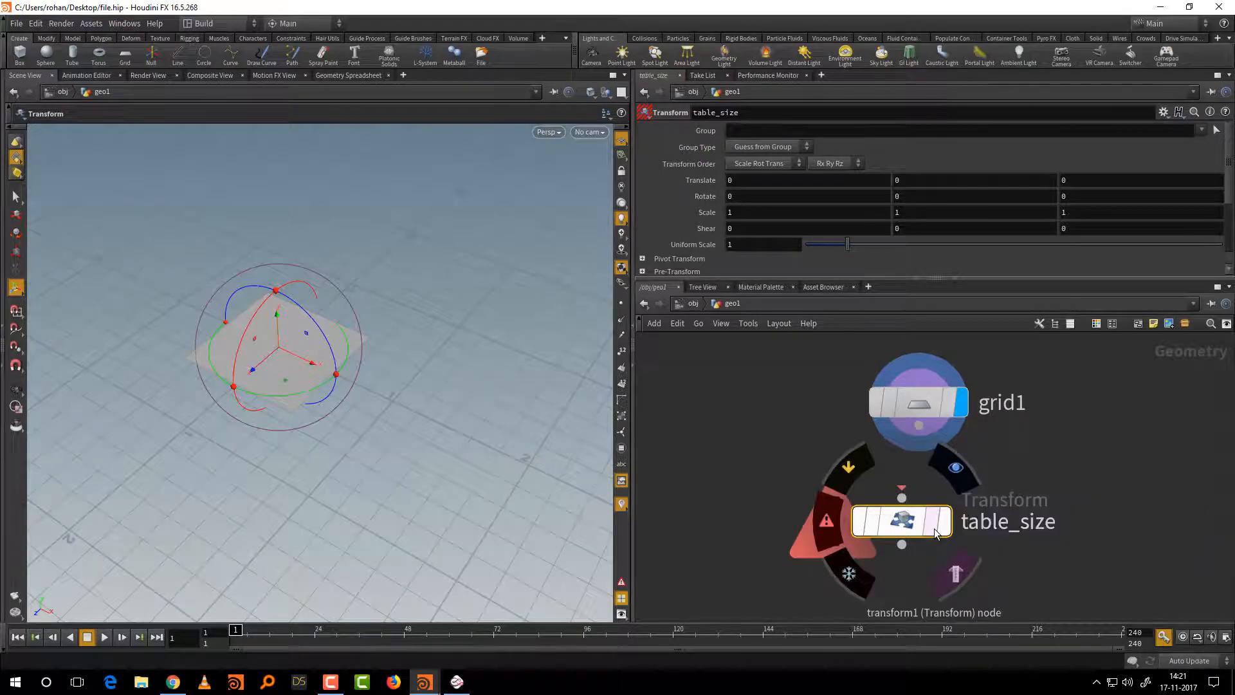
drag(918, 425, 902, 498)
click(945, 523)
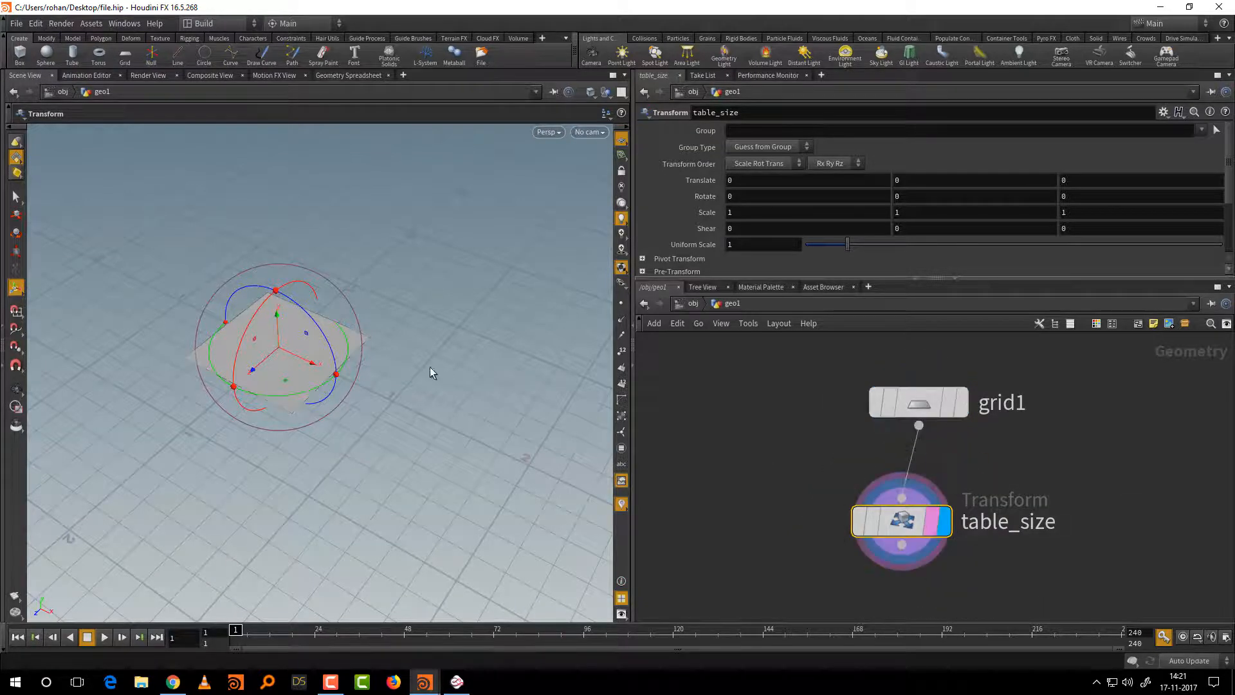
Set the X scale of table_size to 1.5 to lengthen the grid
key(e)
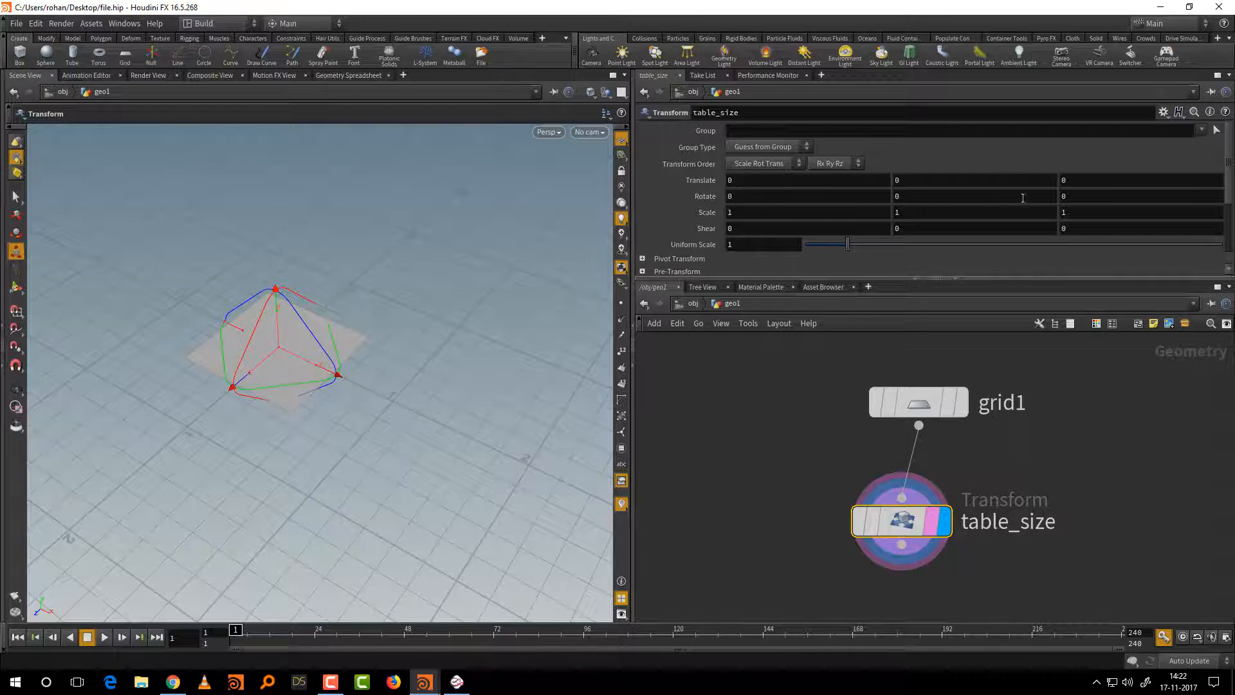
middle_drag(745, 211, 778, 222)
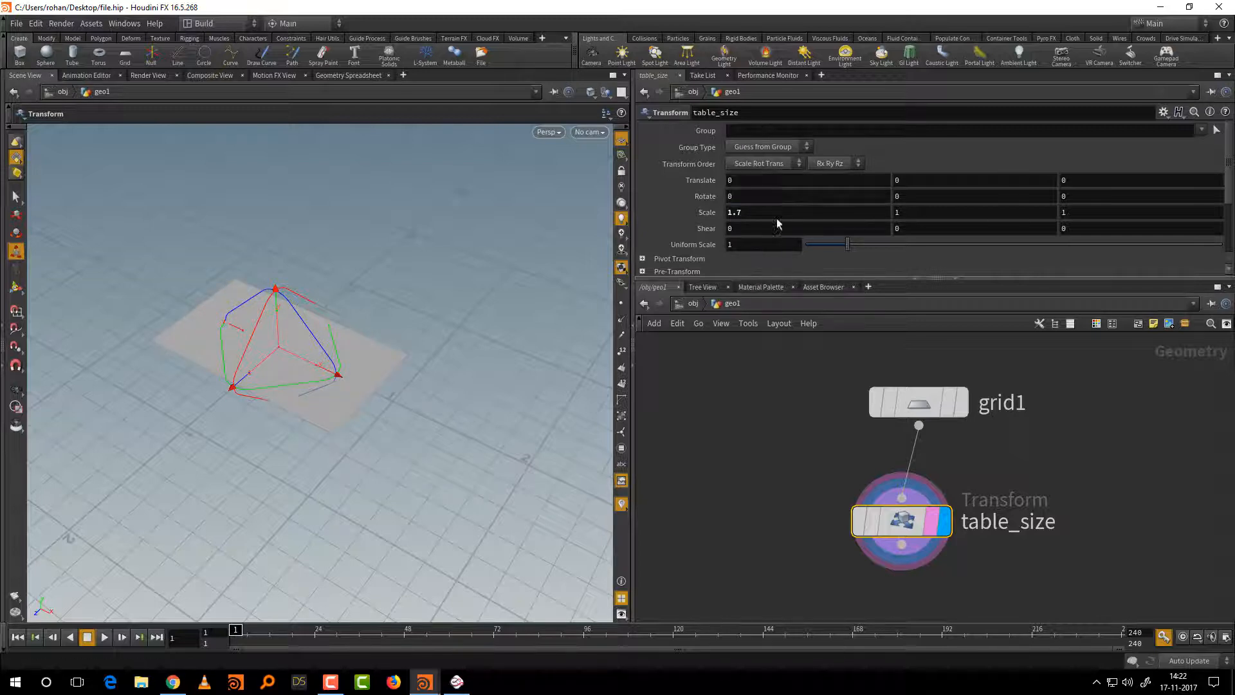
double_click(737, 213)
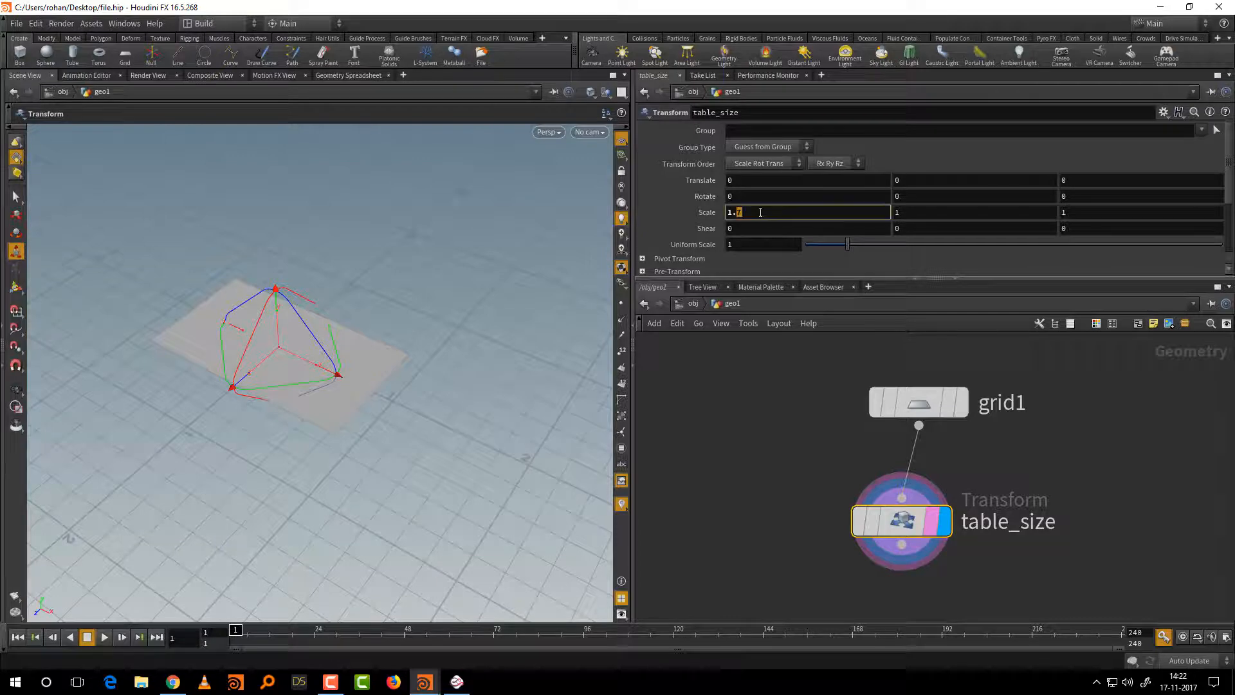
text(5)
key(Return)
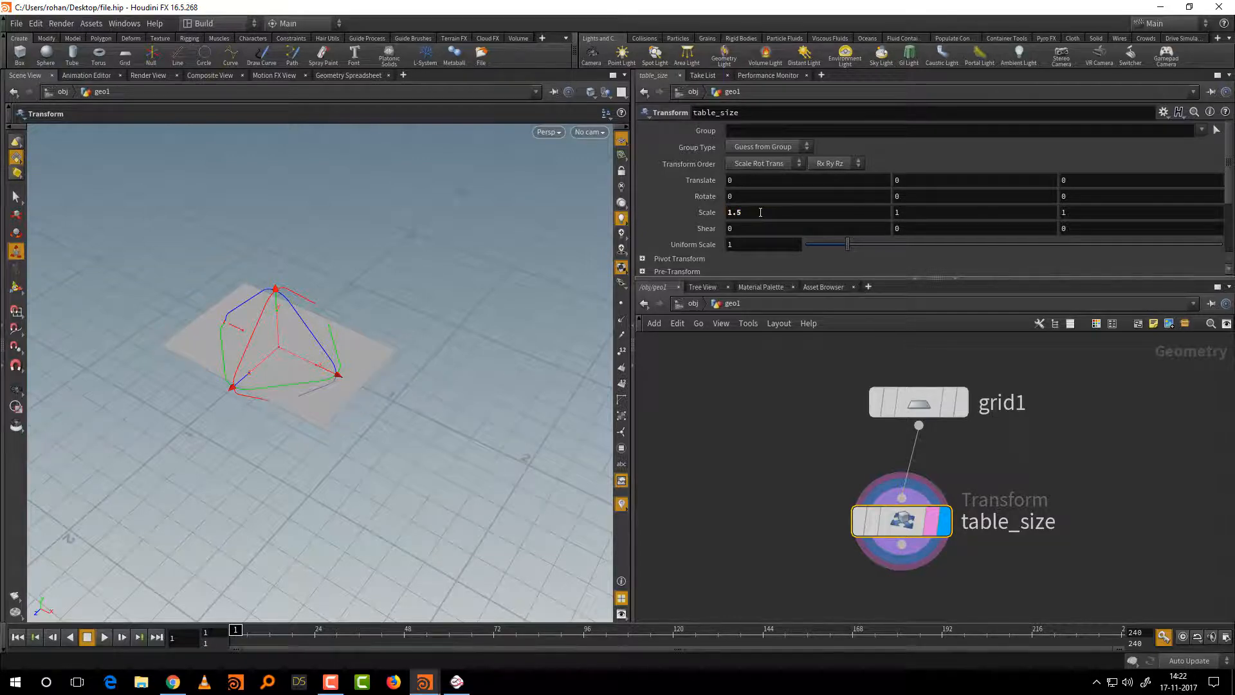
Align the network nodes with an automatic layout and frame the scaled grid in the viewport
key(l)
drag(421, 386, 461, 406)
key(space+g)
drag(468, 500, 446, 449)
right_drag(445, 449, 441, 477)
drag(442, 477, 460, 458)
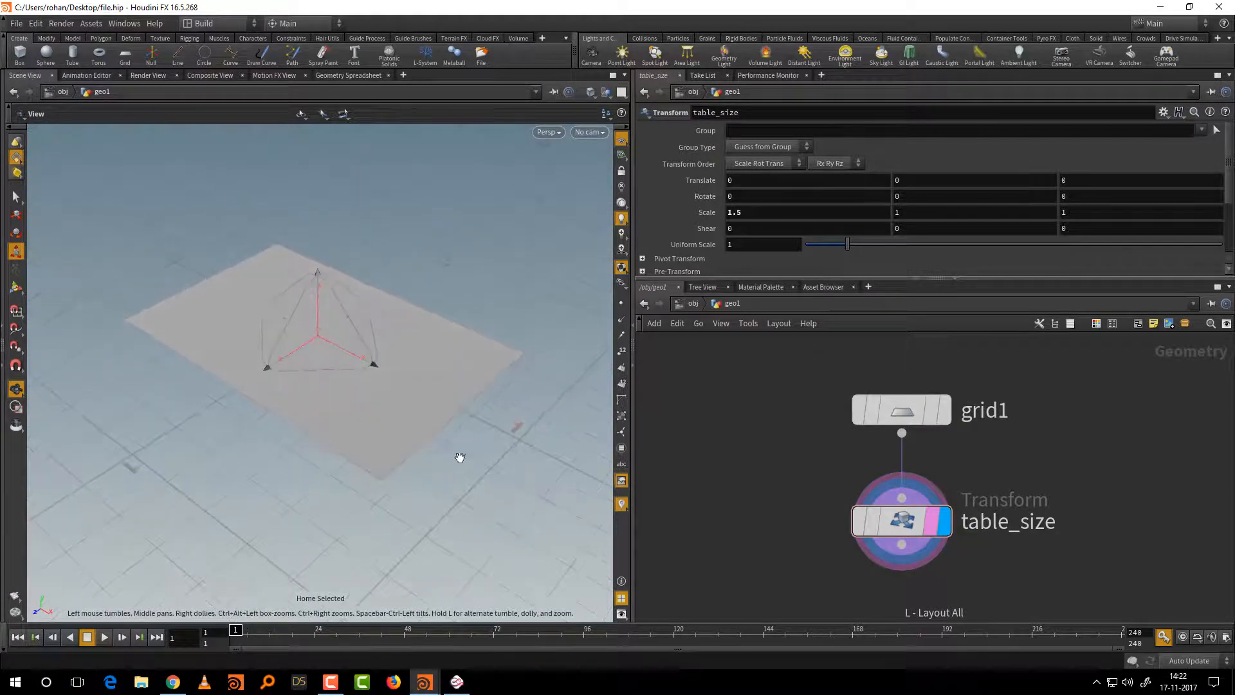
Add a Line node beside table_size as the displayed node, then select table_size
middle_drag(761, 516, 830, 490)
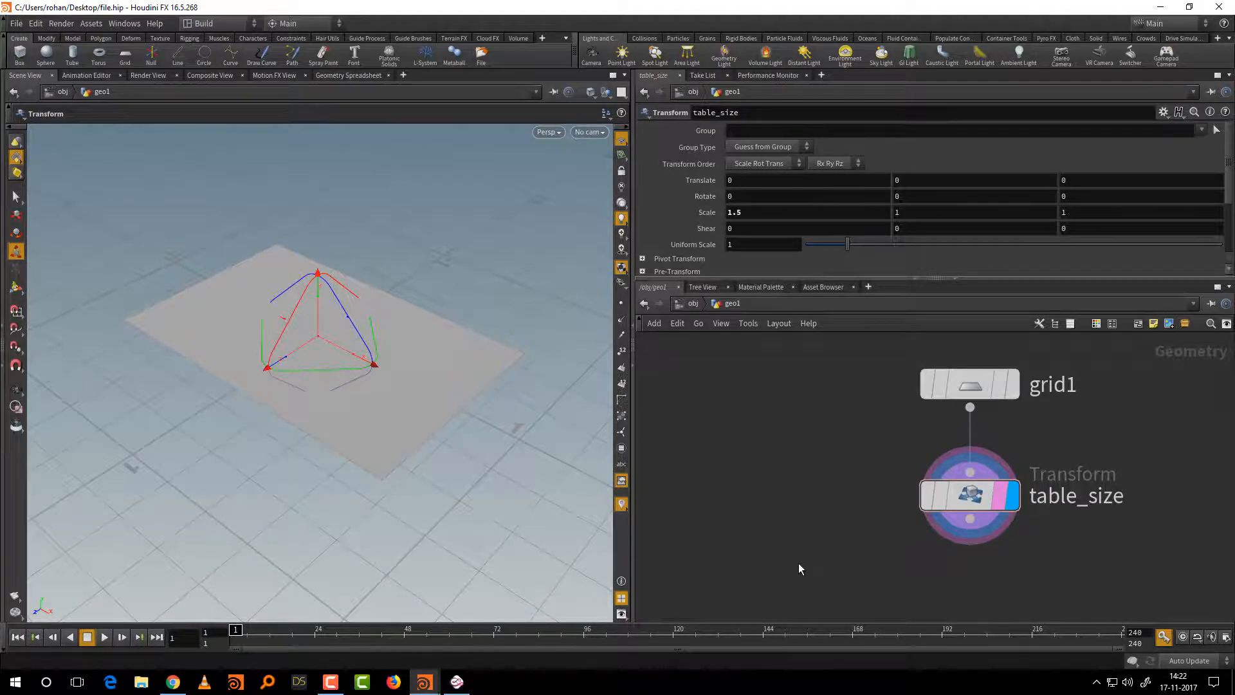
key(Tab)
text(li)
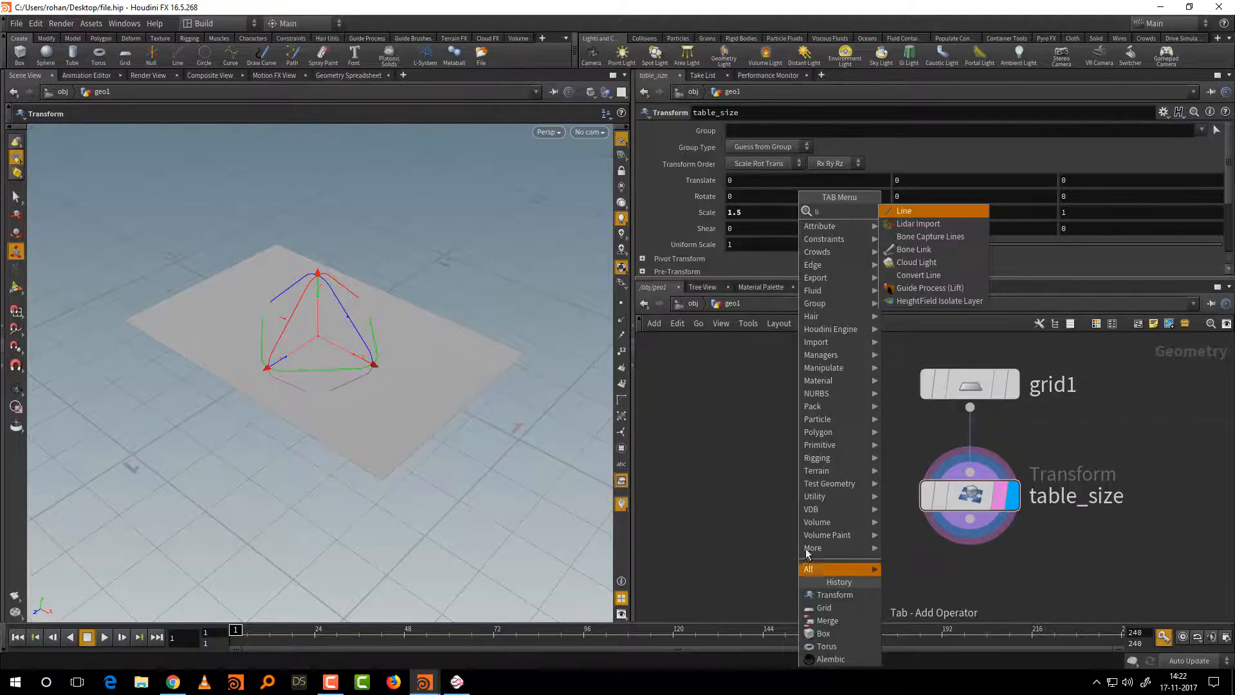
click(908, 211)
click(811, 480)
click(852, 483)
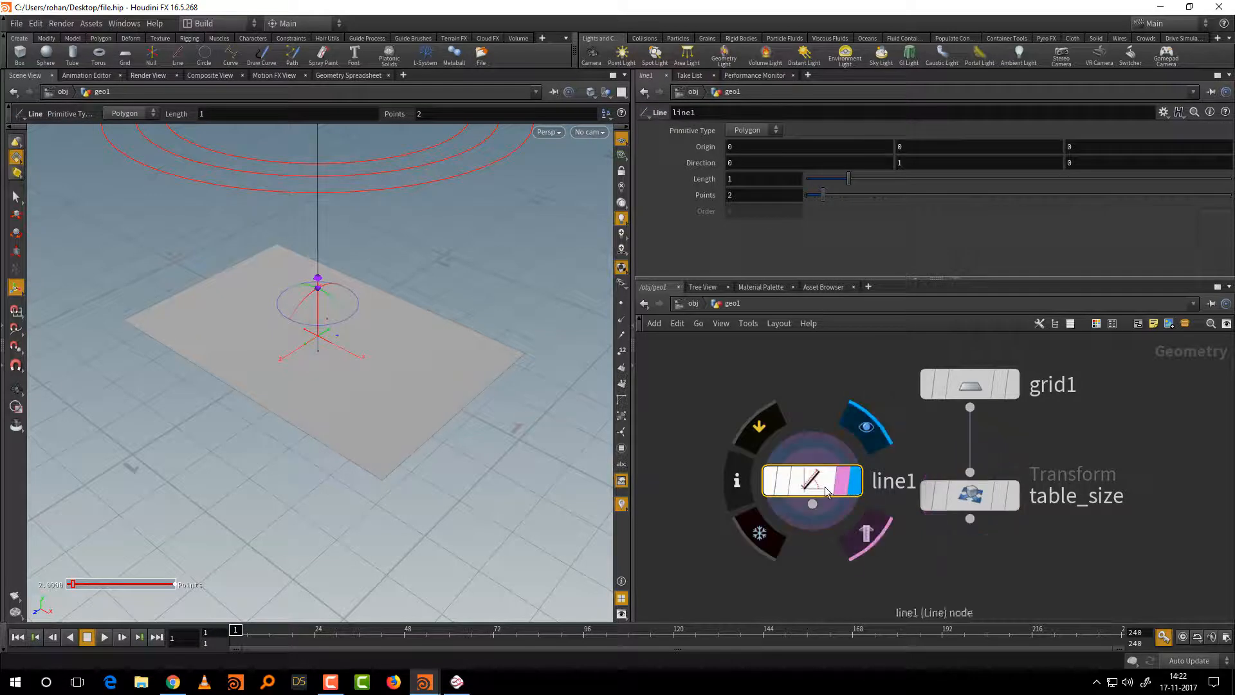
key(Escape)
drag(469, 378, 450, 450)
key(Return)
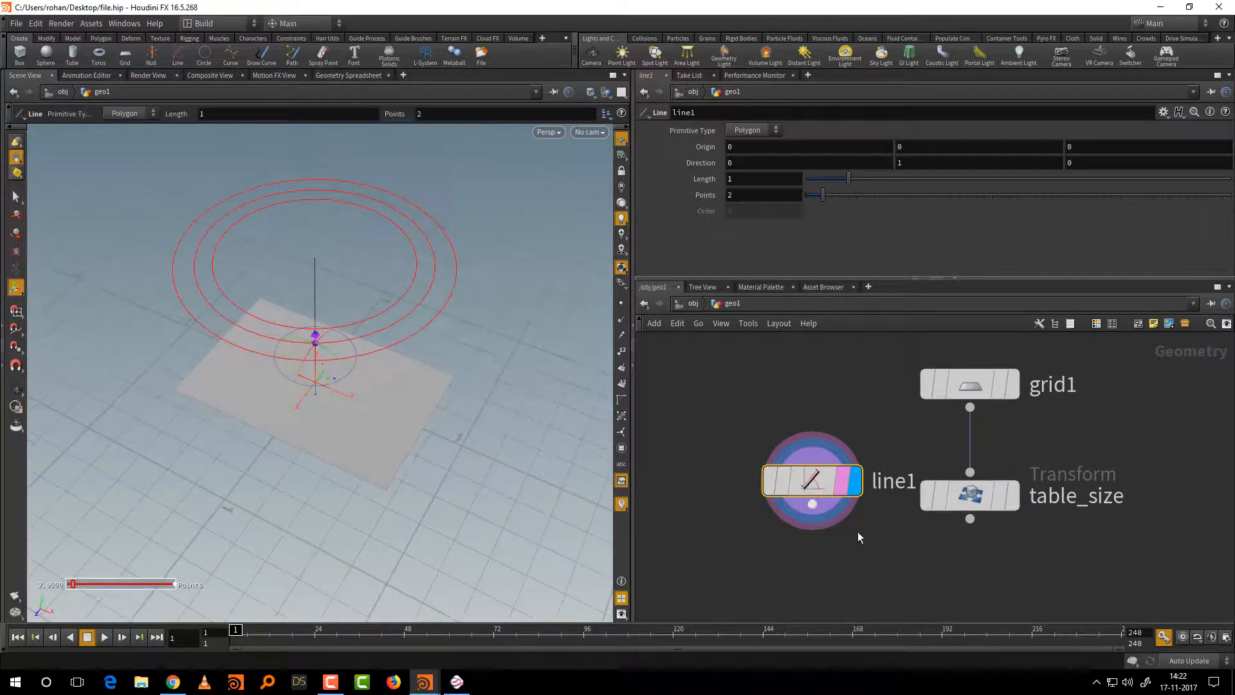
drag(831, 483, 759, 506)
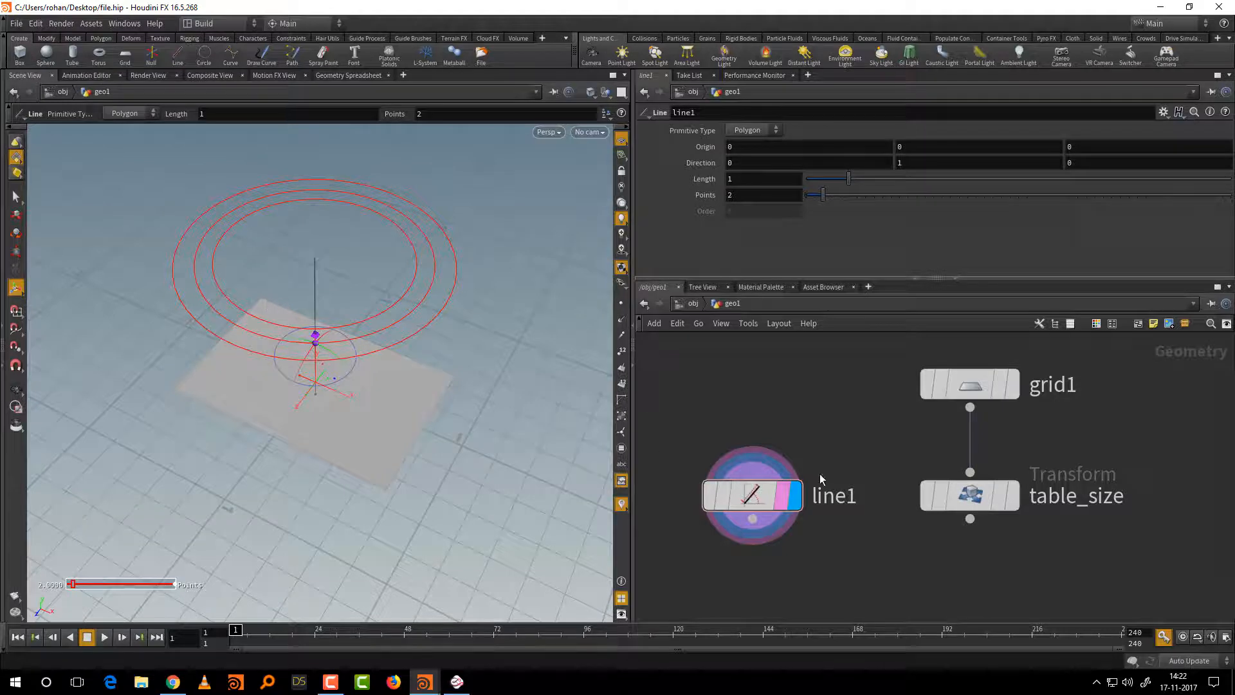
mouse_move(830, 487)
click(969, 496)
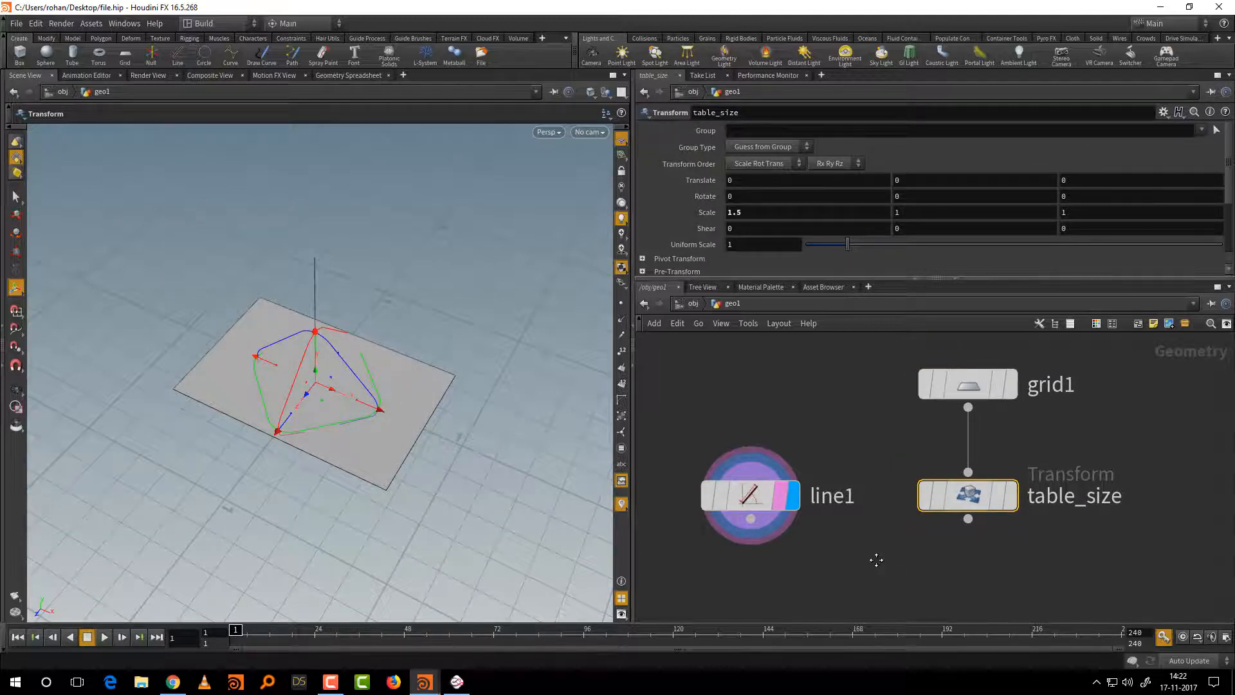
scroll(870, 557, down, 3)
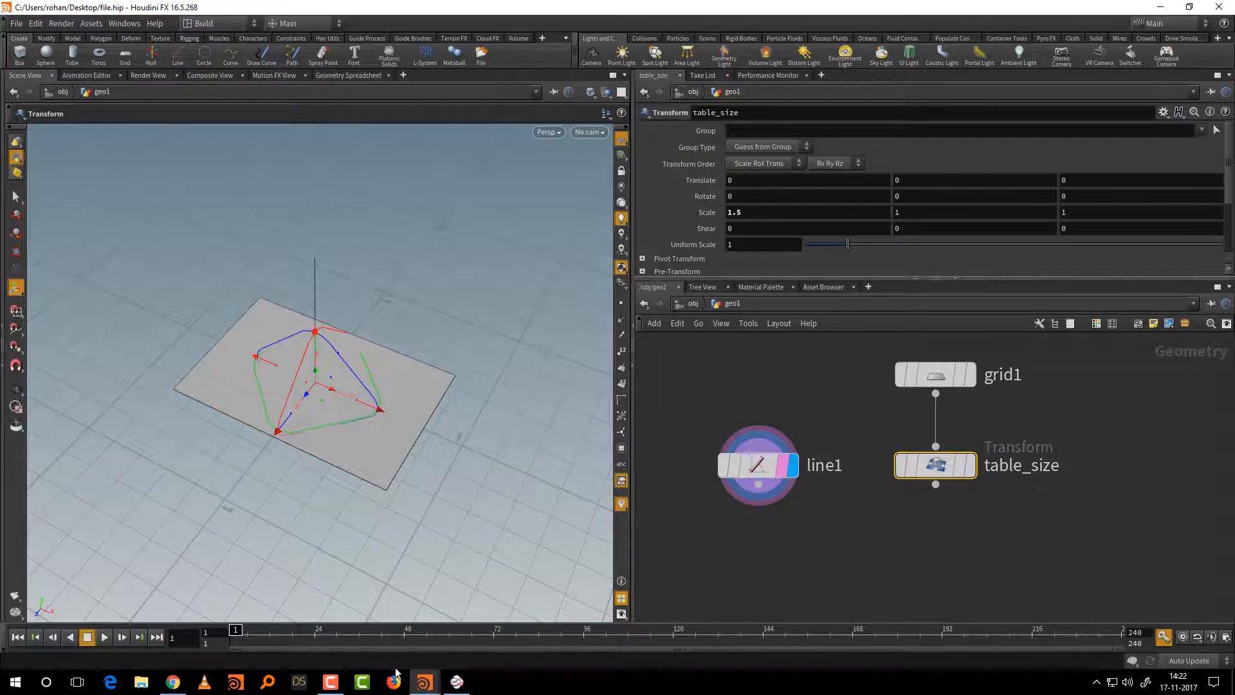
Switch to Mischief and handwrite "copy to points" in the empty area below the "channel ref" note
click(457, 681)
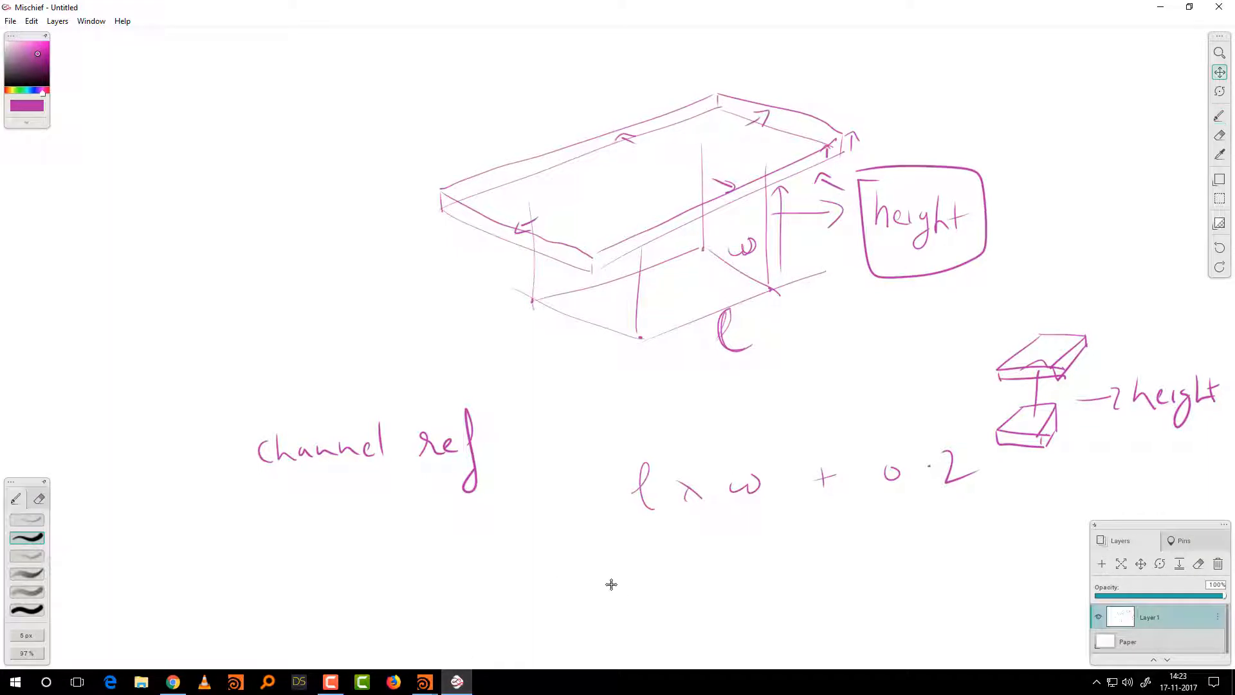
drag(612, 585, 592, 328)
drag(266, 416, 253, 448)
mouse_move(295, 426)
mouse_down()
mouse_move(297, 440)
mouse_move(277, 428)
mouse_up()
drag(314, 440, 316, 468)
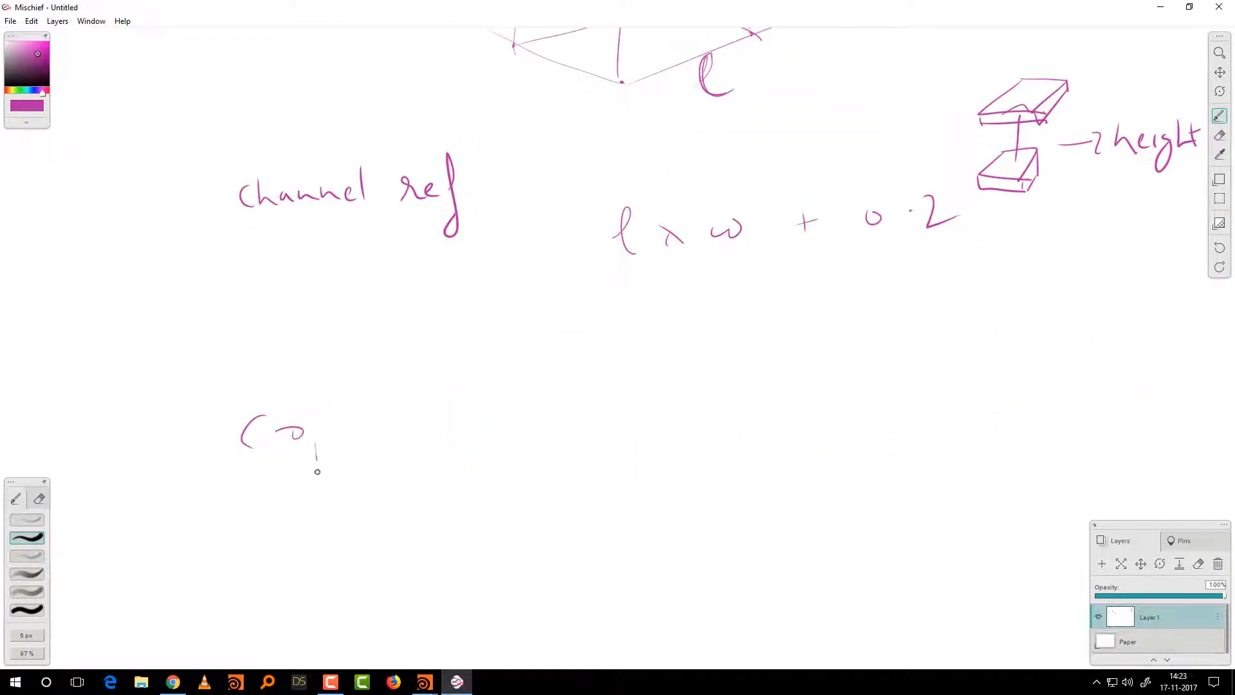
drag(678, 411, 665, 440)
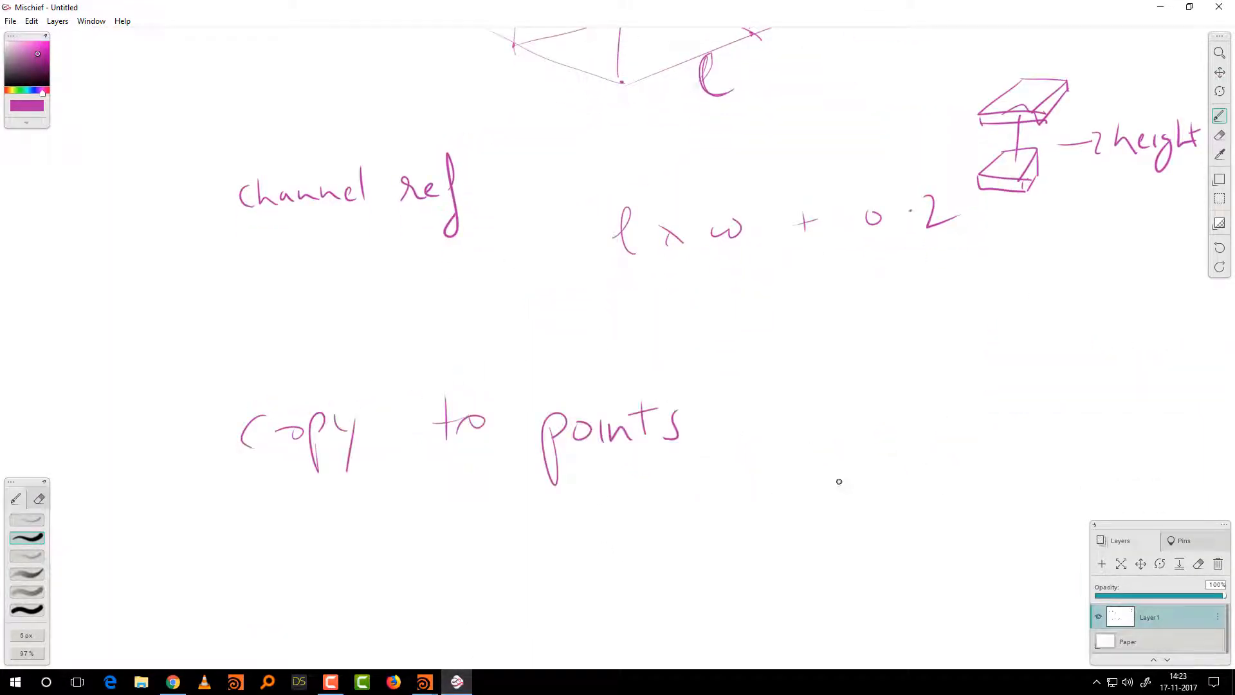
Sketch two slanted input lines beside the "copy to points" note, labelling one "geo" and the other "scatter"
key(space)
drag(735, 520, 600, 392)
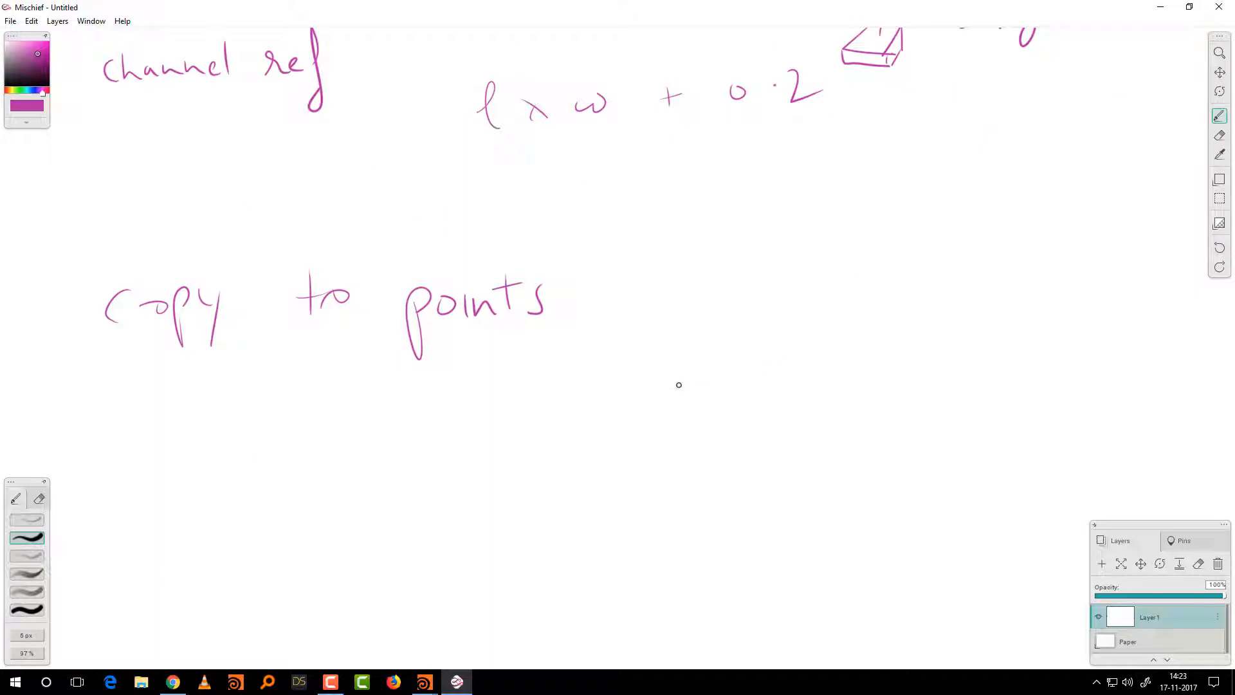
drag(584, 365, 633, 412)
mouse_move(598, 342)
mouse_down()
mouse_move(595, 362)
mouse_move(621, 362)
mouse_up()
drag(644, 345, 644, 347)
drag(823, 351, 780, 408)
mouse_move(854, 333)
mouse_down()
mouse_move(857, 349)
mouse_move(837, 362)
mouse_up()
drag(868, 342, 908, 353)
drag(924, 320, 926, 359)
mouse_move(936, 329)
mouse_down()
mouse_move(939, 357)
mouse_move(941, 333)
mouse_up()
drag(951, 331, 971, 362)
drag(955, 347, 952, 368)
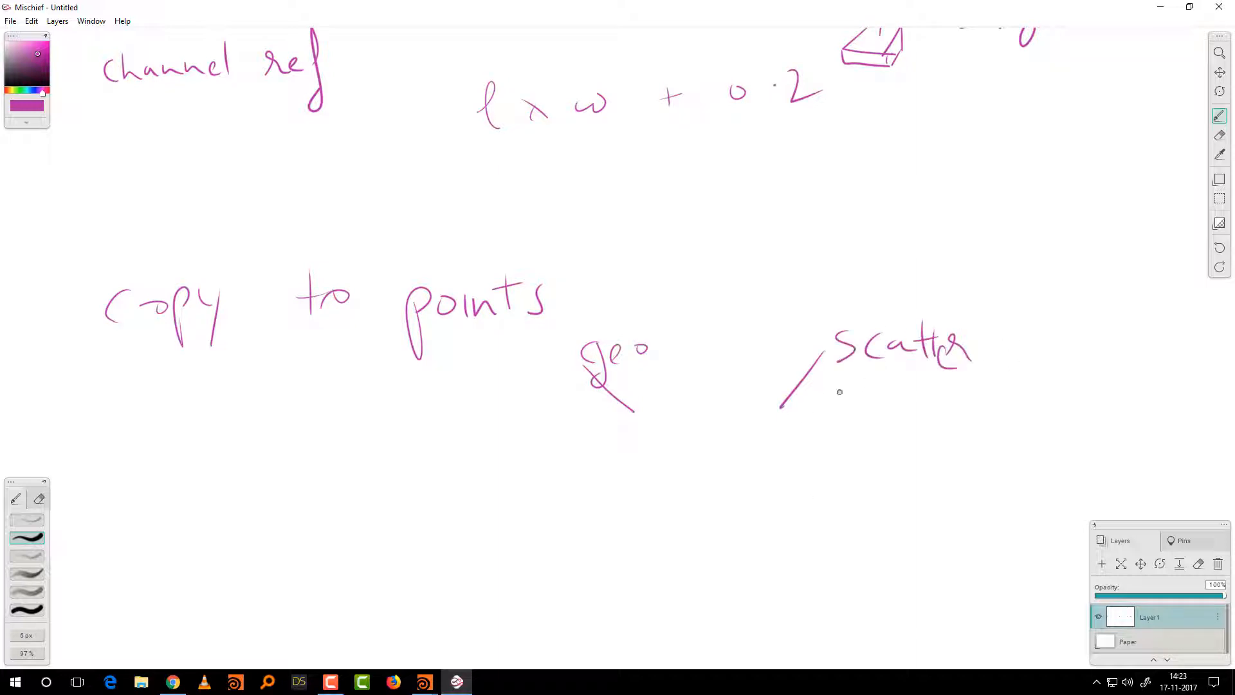
Draw a four-sided tabletop outline below the "scatter" label and mark its four corner points with circles
mouse_move(890, 421)
mouse_down()
mouse_move(872, 499)
mouse_move(812, 487)
mouse_move(872, 499)
mouse_up()
drag(975, 429, 980, 426)
drag(814, 482, 878, 488)
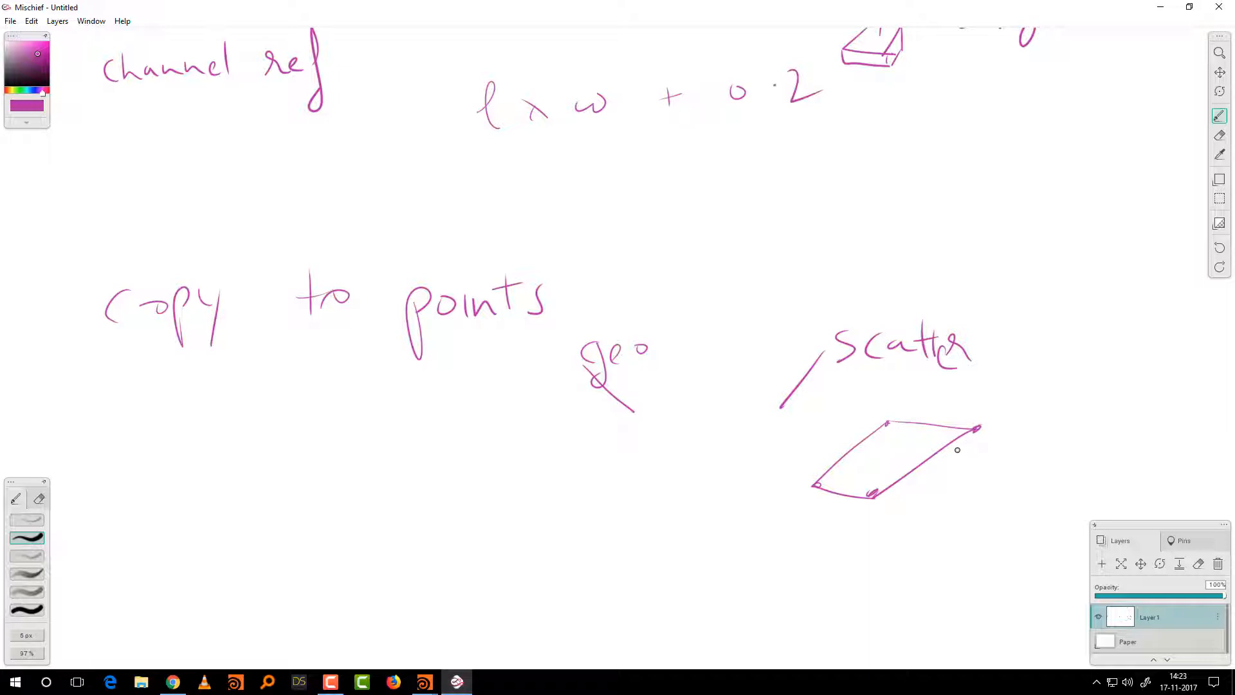
drag(885, 421, 887, 422)
drag(973, 423, 974, 425)
drag(868, 489, 813, 481)
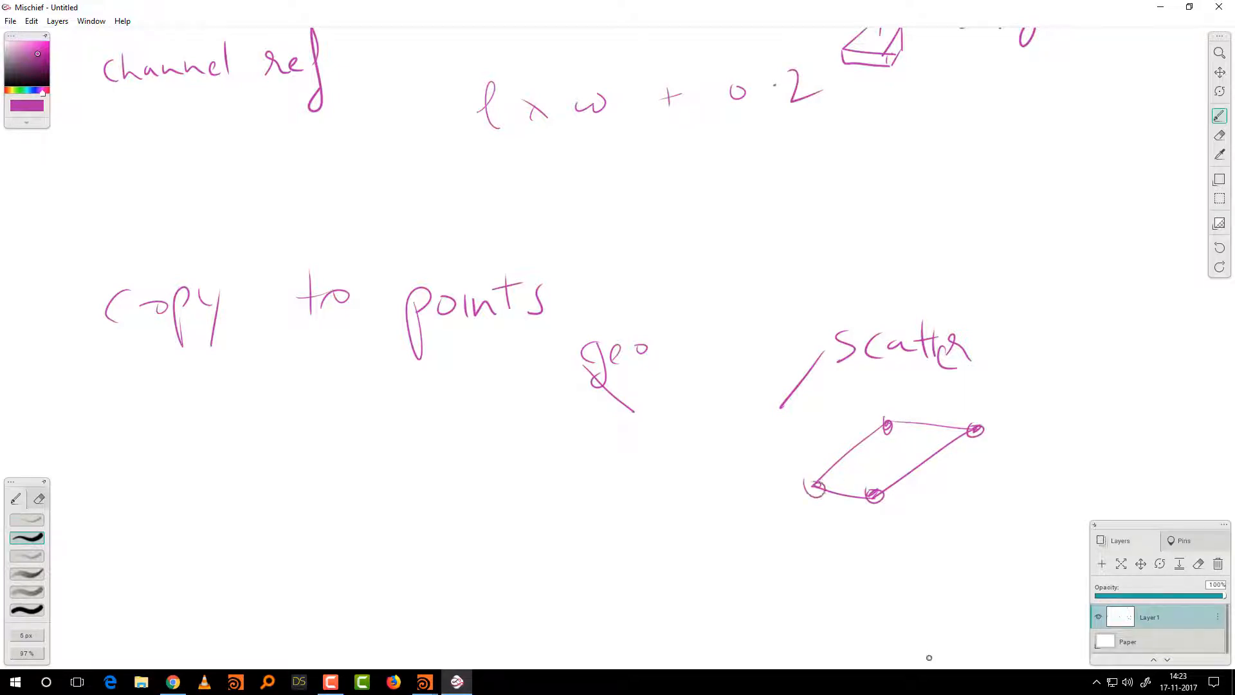
Return to Houdini and add a Copy to Points node below line1 and table_size
click(1161, 7)
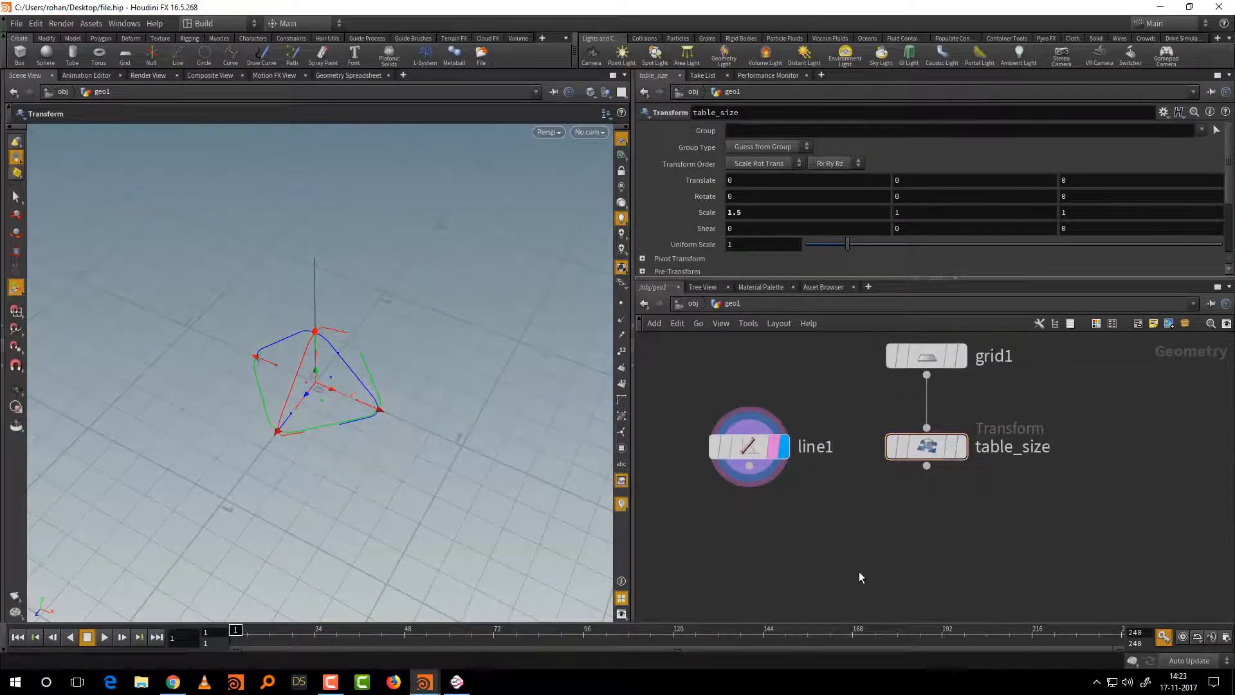
key(Tab)
text(cop)
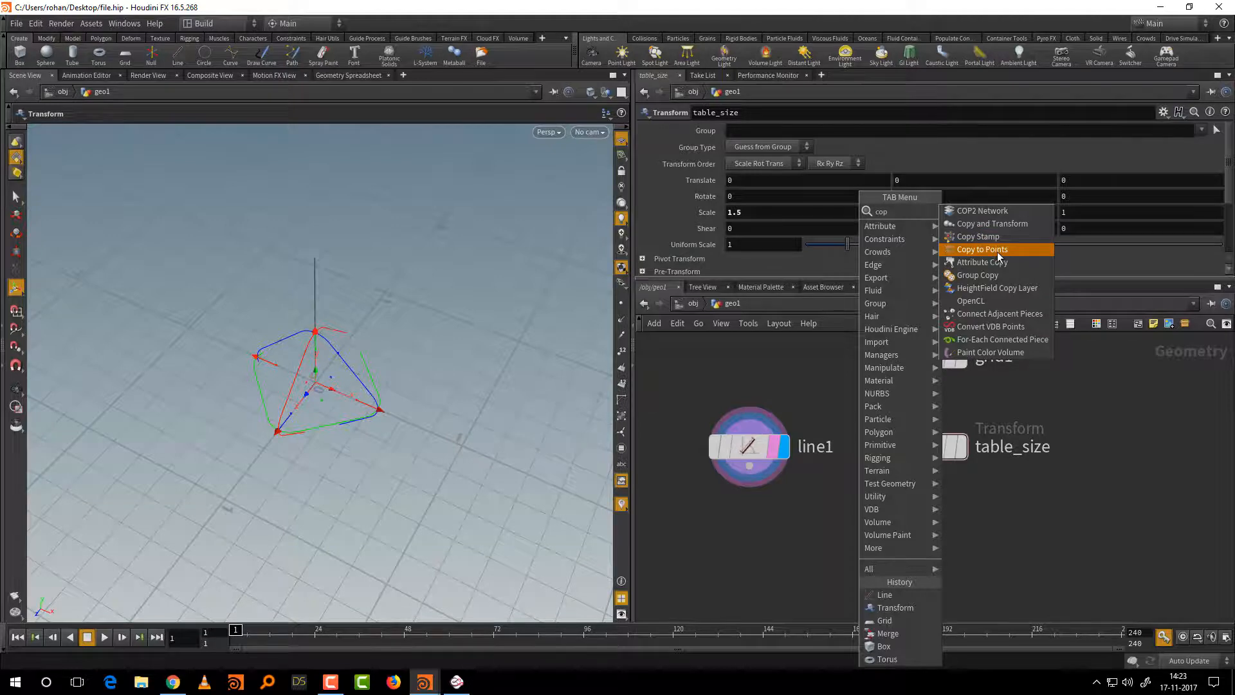
click(1000, 254)
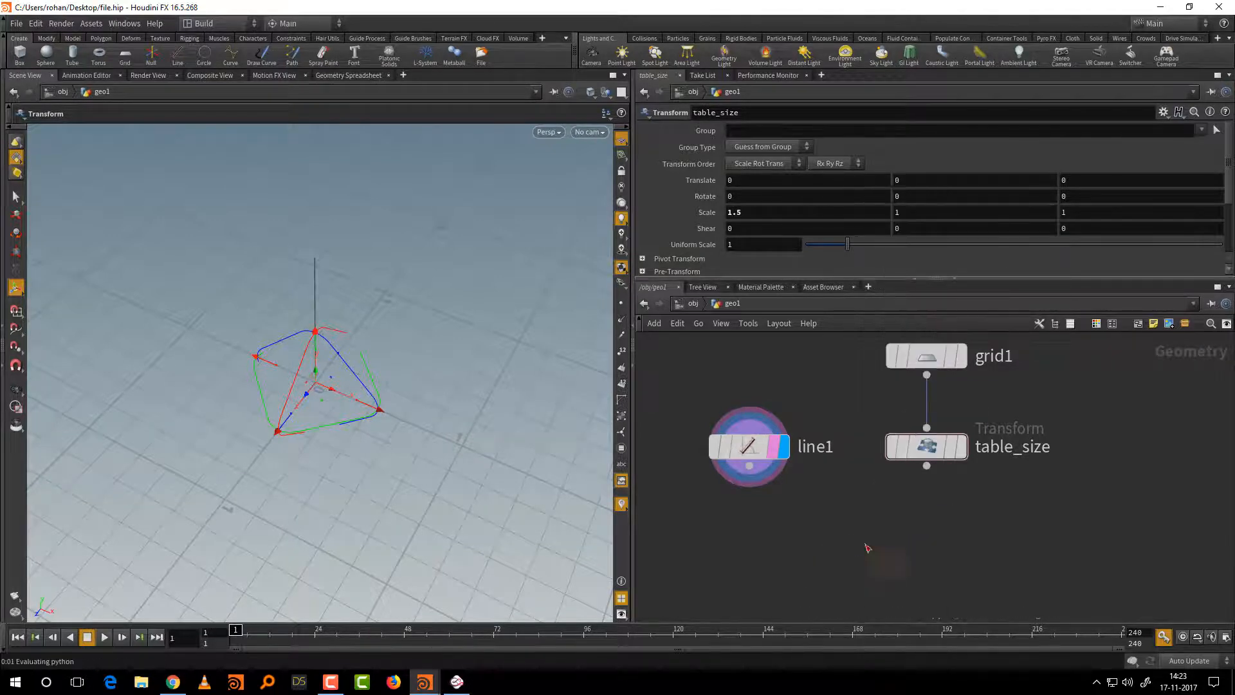
click(850, 569)
middle_drag(903, 492, 930, 451)
scroll(952, 478, down, 2)
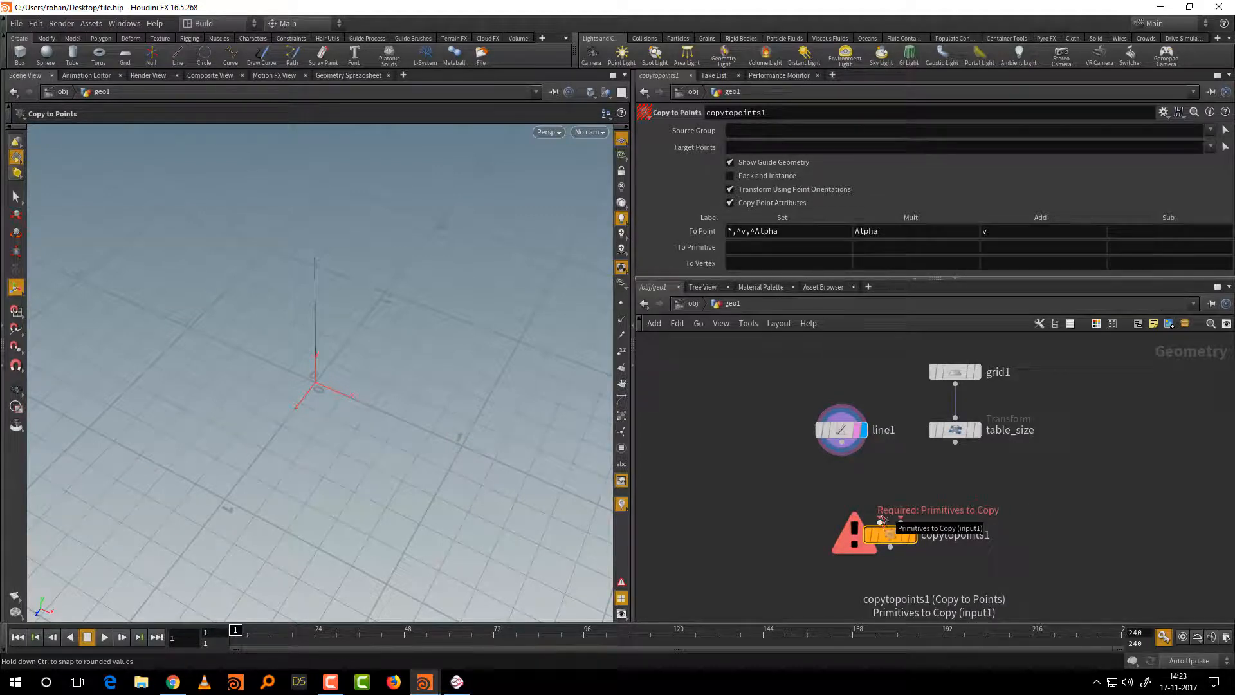
Add a Transform node fed by line1 and rename it leg_height
drag(840, 435, 825, 427)
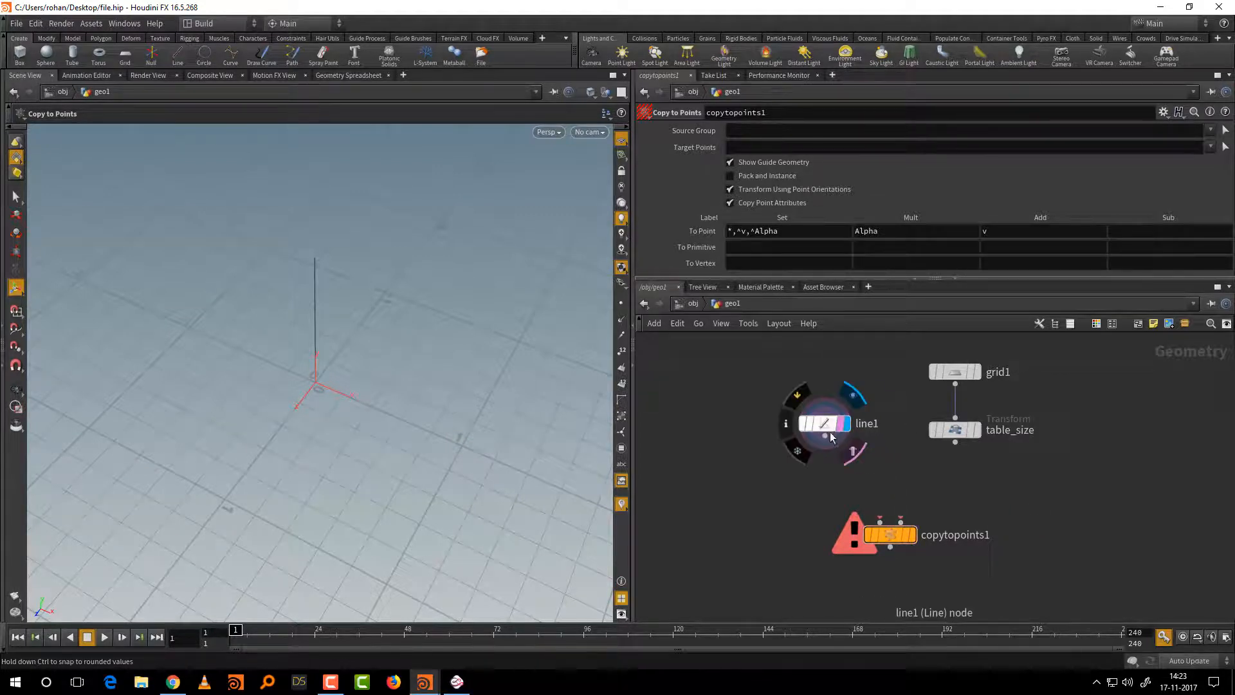
key(Tab)
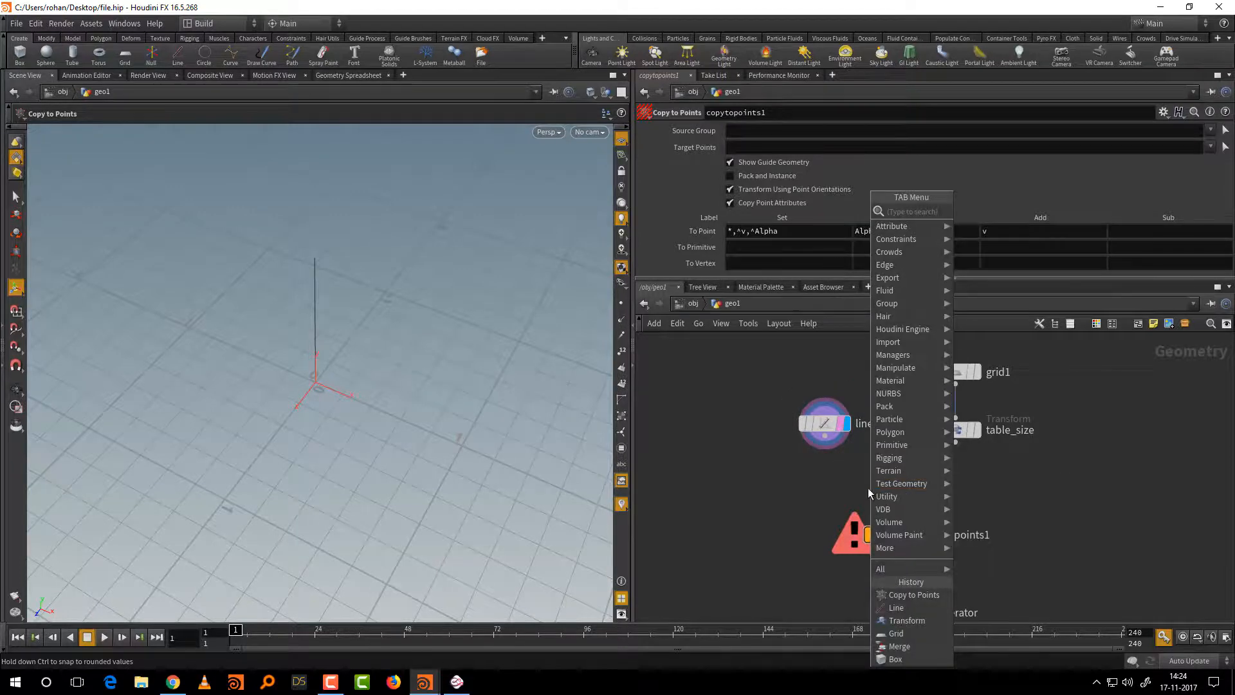
text(tr)
click(1011, 236)
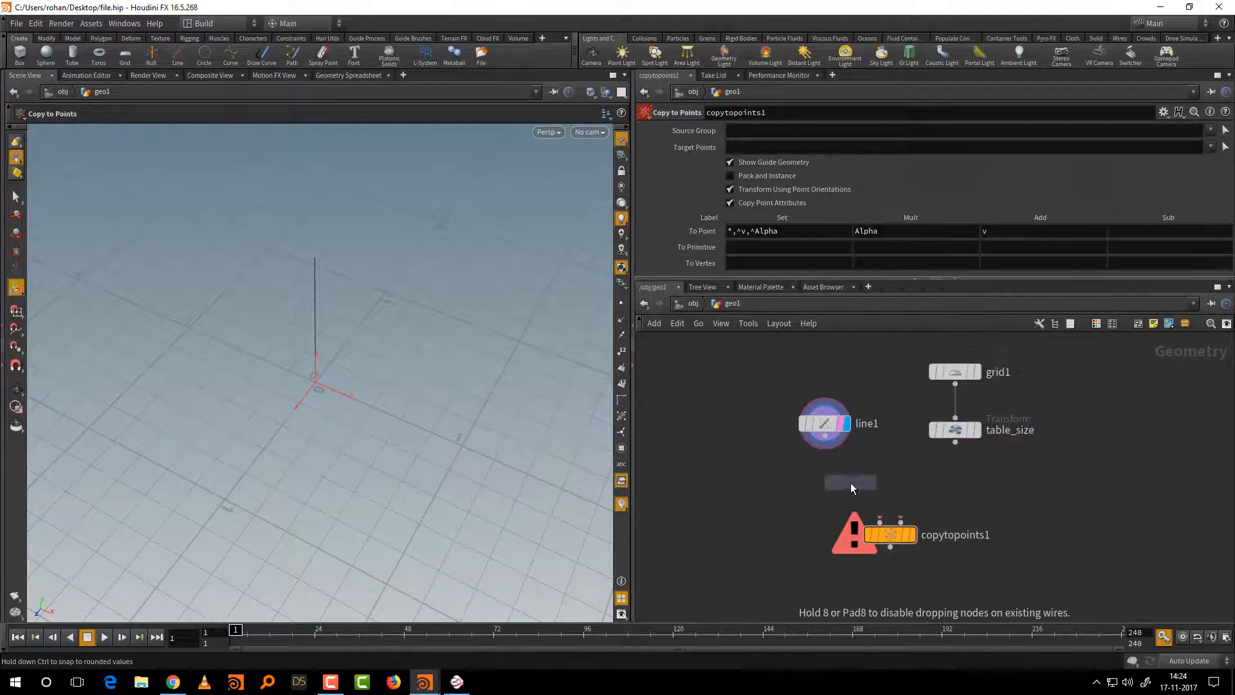
click(850, 482)
click(823, 483)
mouse_move(853, 482)
mouse_down()
mouse_move(787, 483)
mouse_move(832, 483)
mouse_up()
key(ctrl+a)
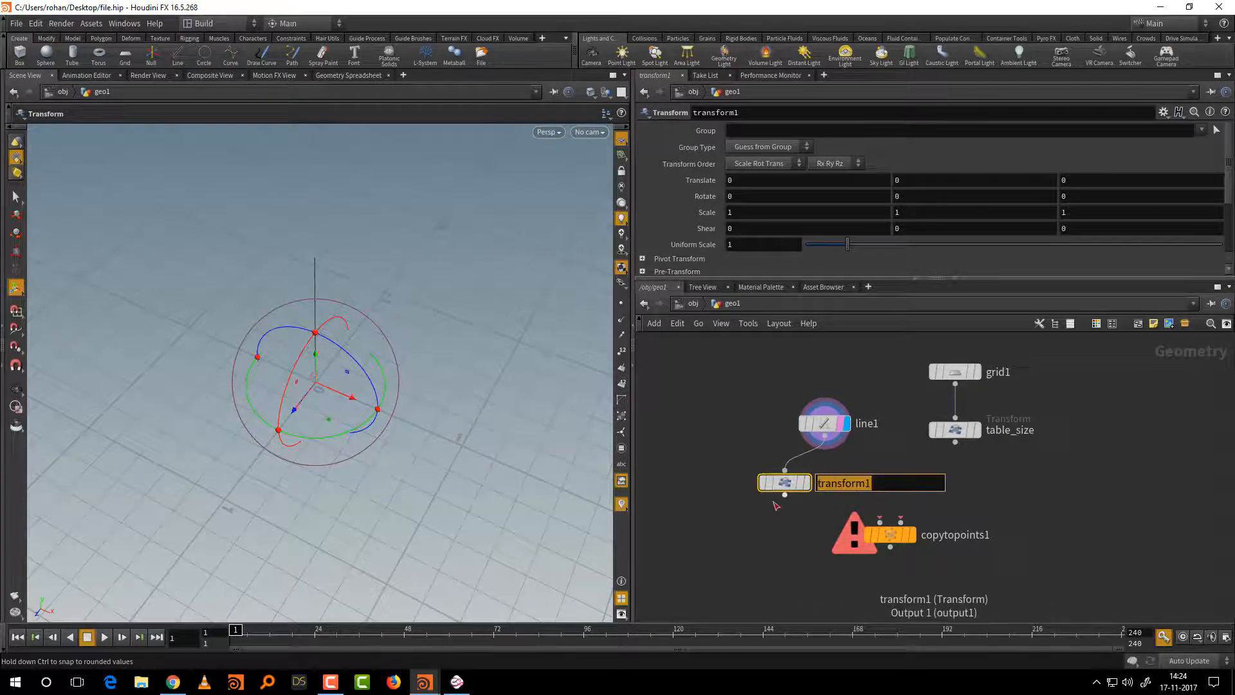
text(leg_height)
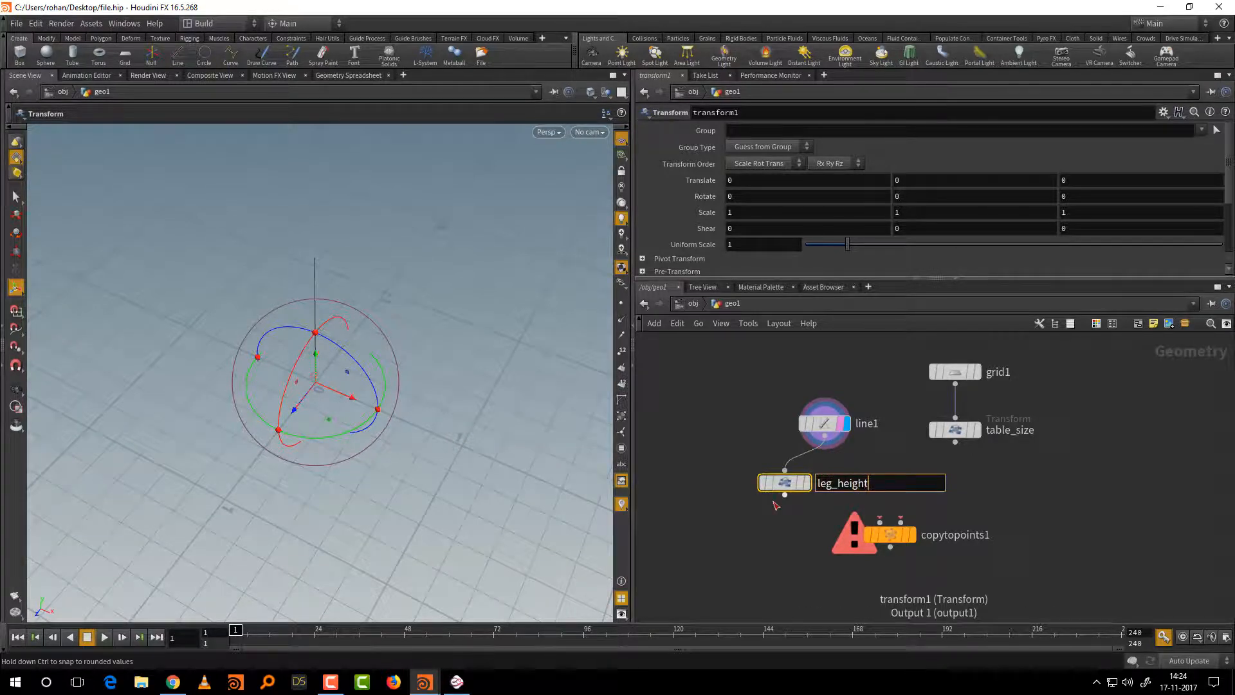
key(Return)
Wire leg_height into the first input and table_size into the second input of copytopoints1, and display that node
middle_drag(948, 456, 943, 418)
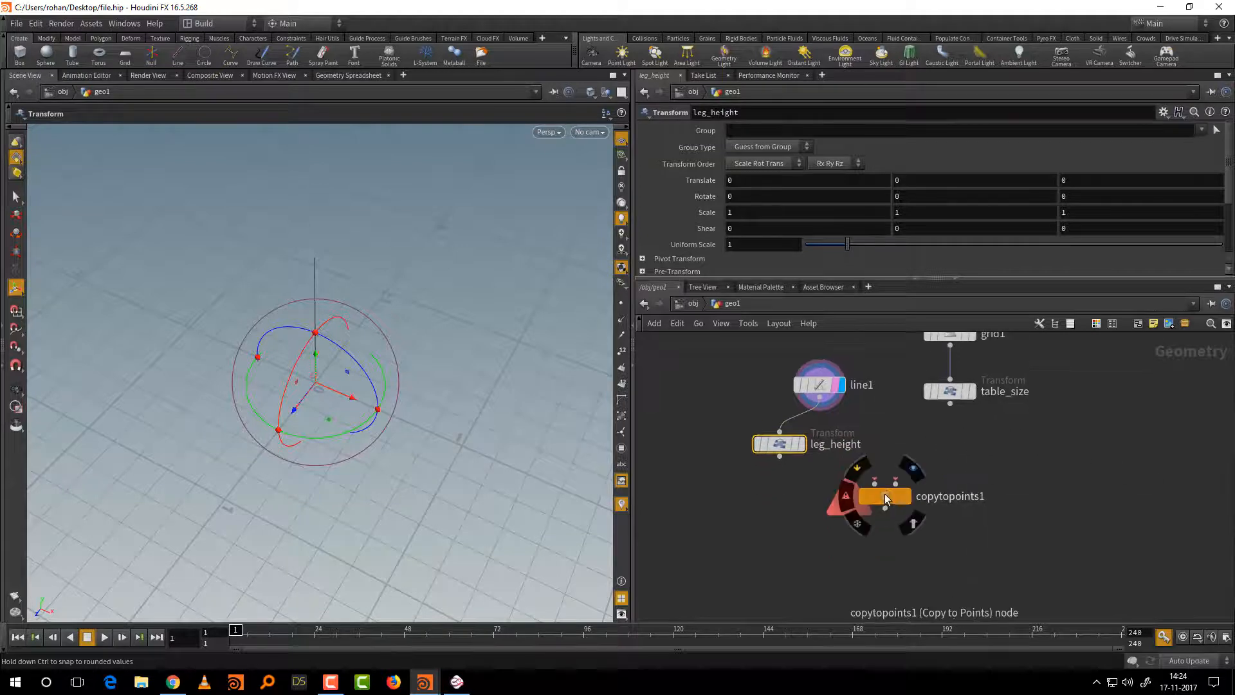
drag(886, 499, 886, 539)
drag(780, 457, 874, 522)
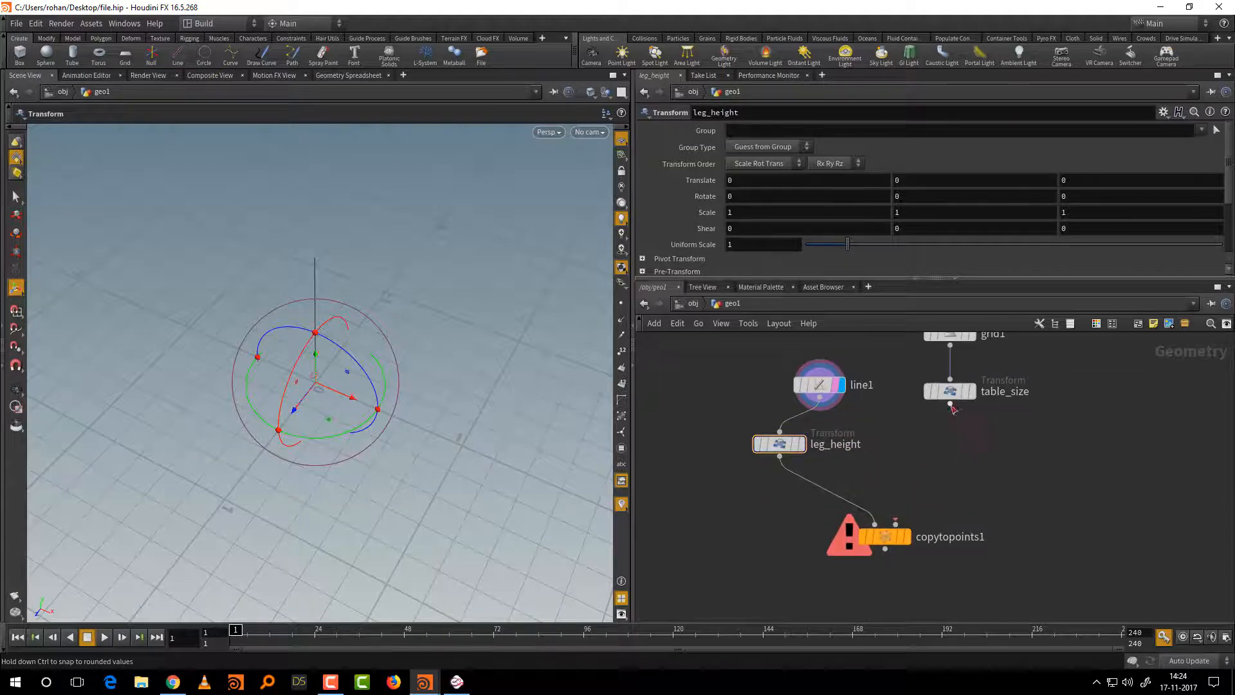
drag(950, 404, 965, 461)
middle_drag(944, 456, 923, 490)
drag(798, 418, 758, 412)
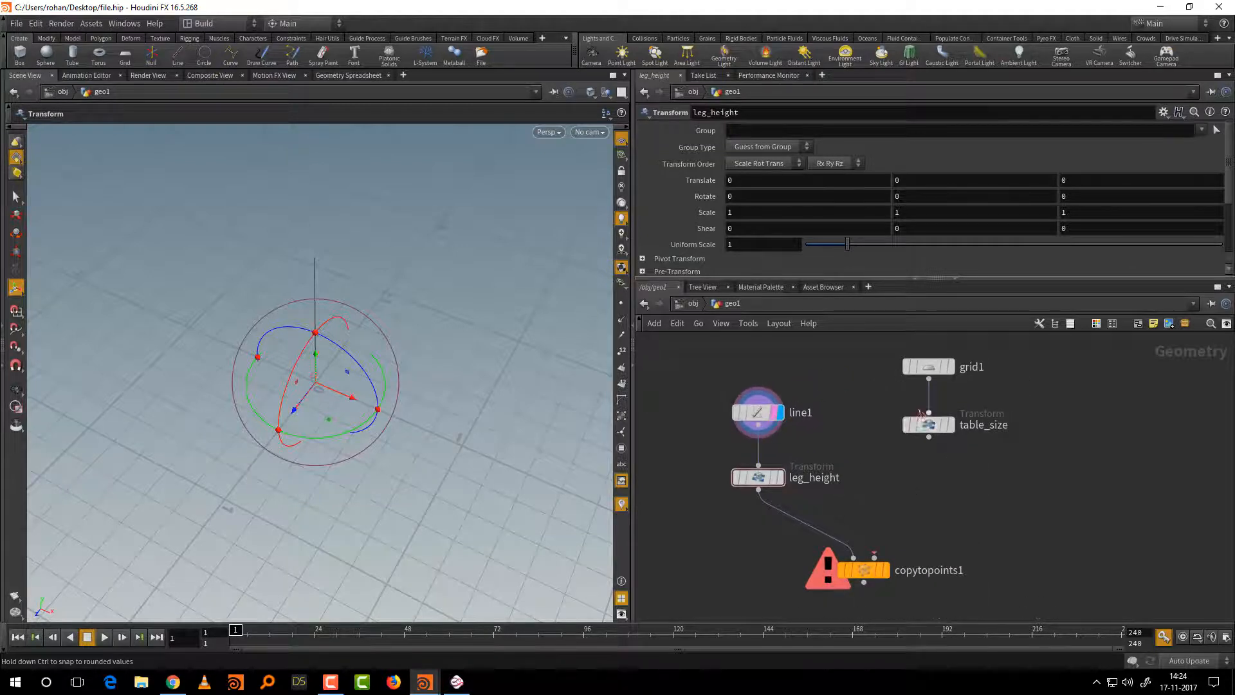
mouse_move(929, 426)
drag(934, 441, 887, 572)
click(887, 571)
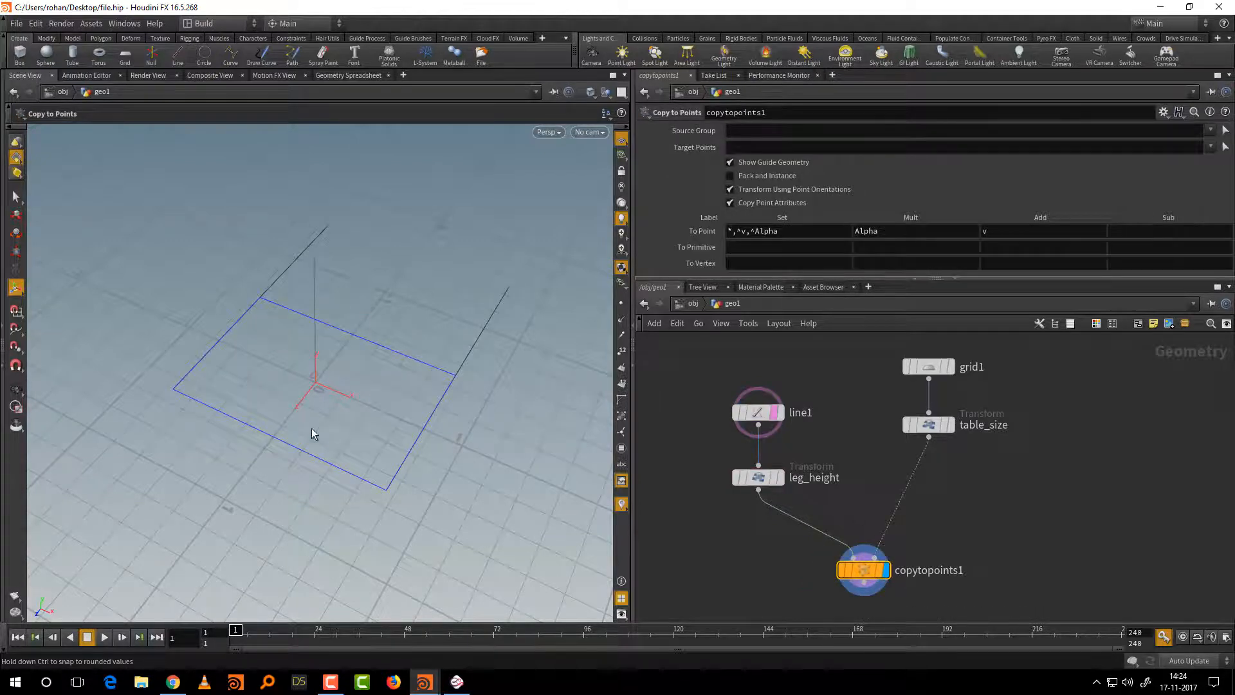
Set the X rotation of leg_height to 90 so the copied lines stand upright at the grid corners
drag(681, 462, 748, 491)
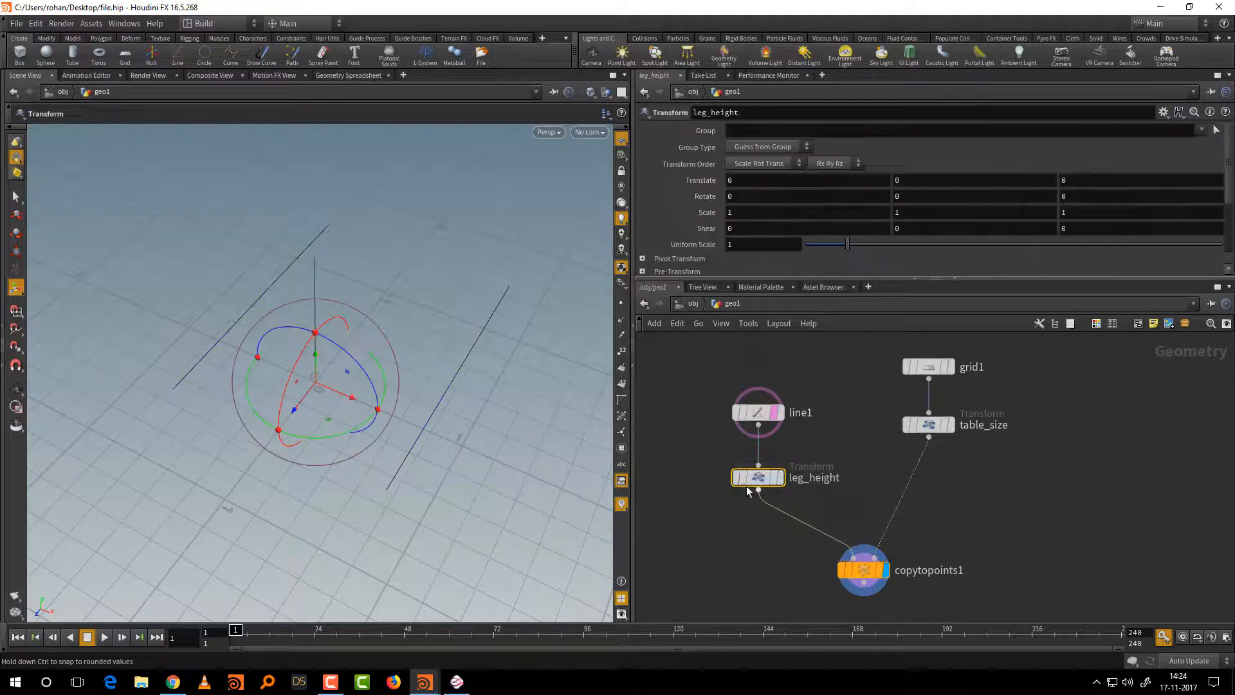
click(743, 198)
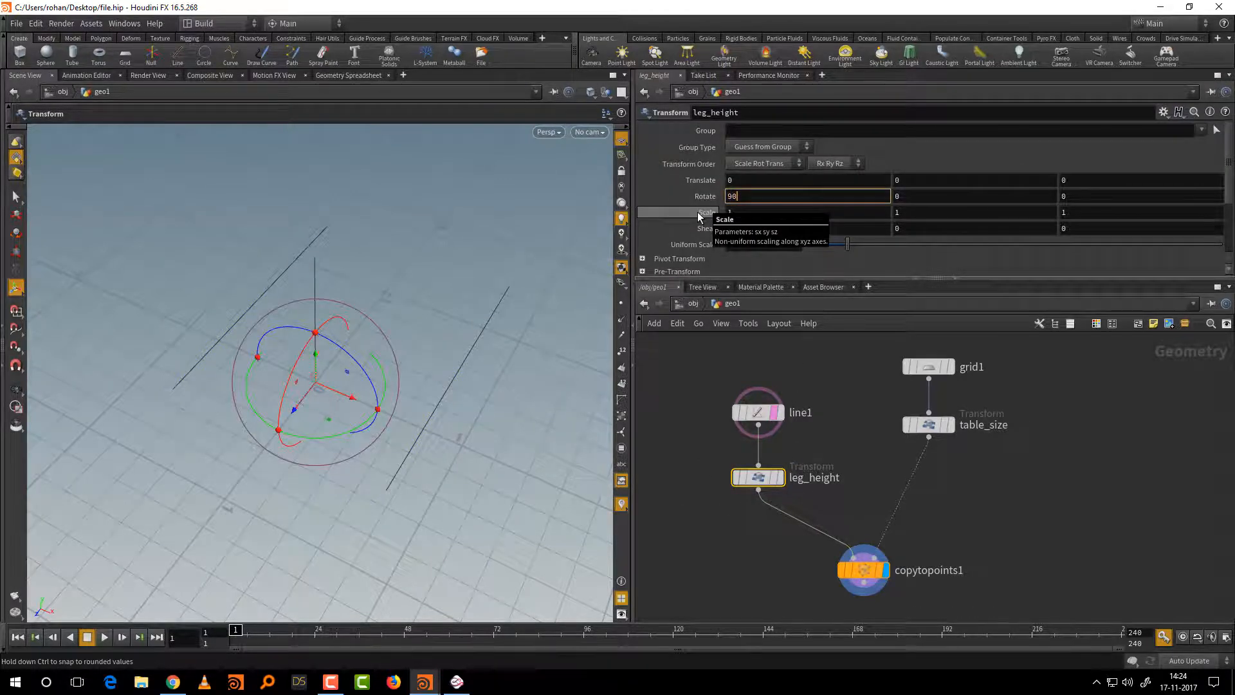
key(Return)
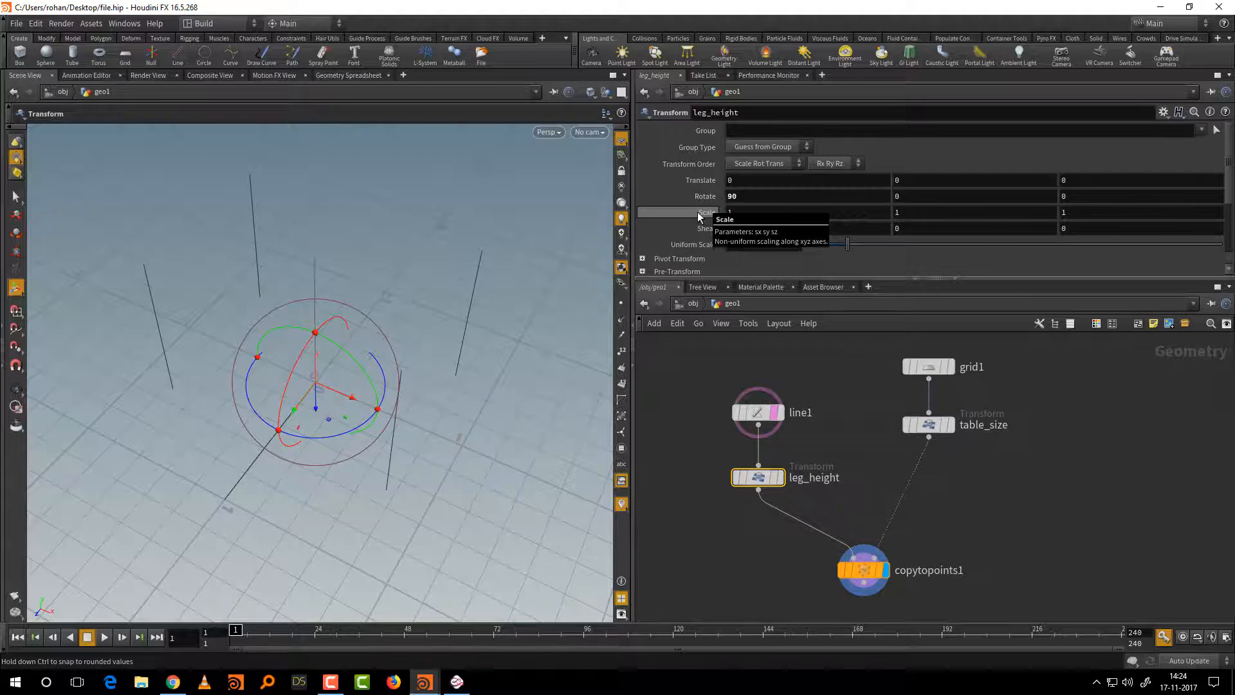
key(Escape)
drag(532, 532, 564, 501)
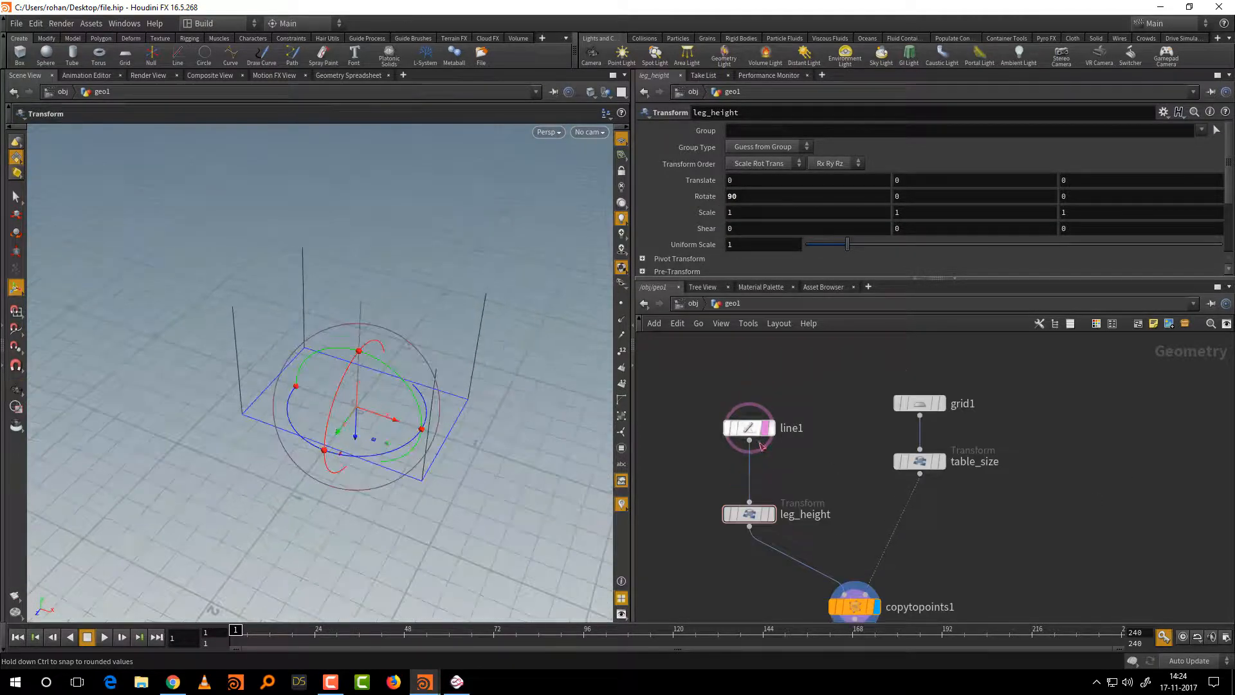
Shorten the table legs by setting the uniform scale of leg_height to 0.71
drag(808, 477, 698, 565)
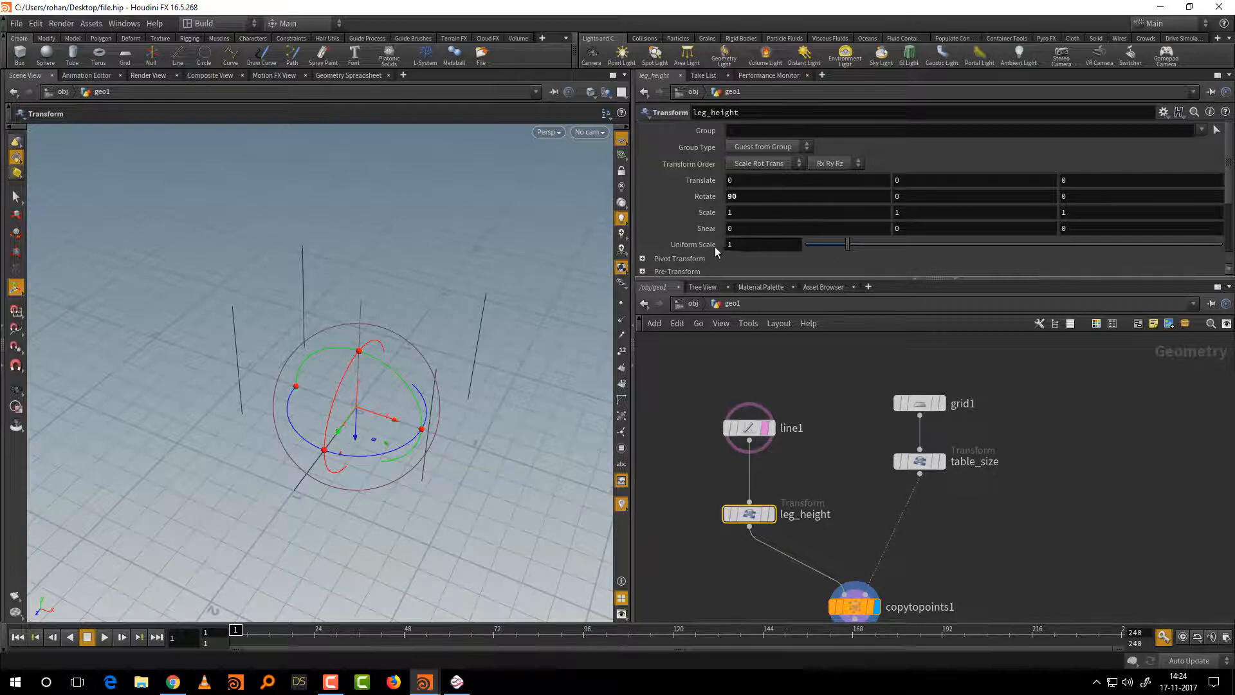
mouse_move(847, 245)
mouse_down()
mouse_move(854, 259)
mouse_move(835, 244)
mouse_up()
key(ctrl+z)
middle_drag(1012, 527, 958, 530)
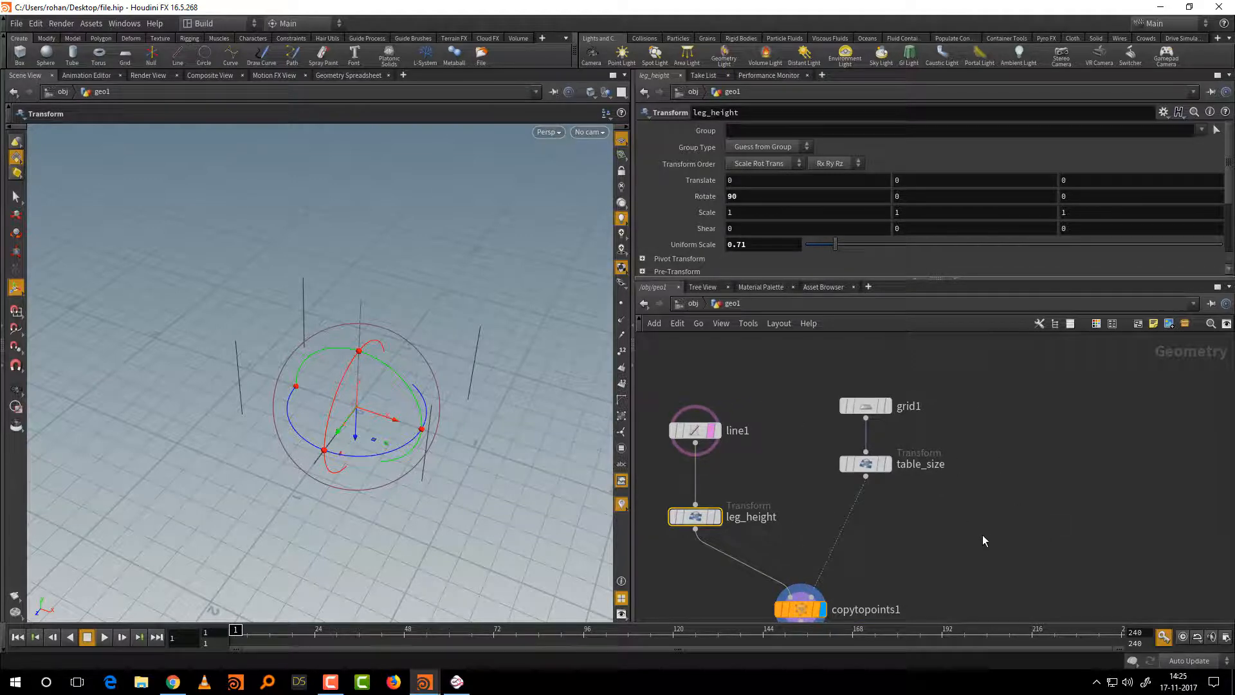
Adjust the table_size scale to 1.5 in X and 1.1 in Z
click(858, 467)
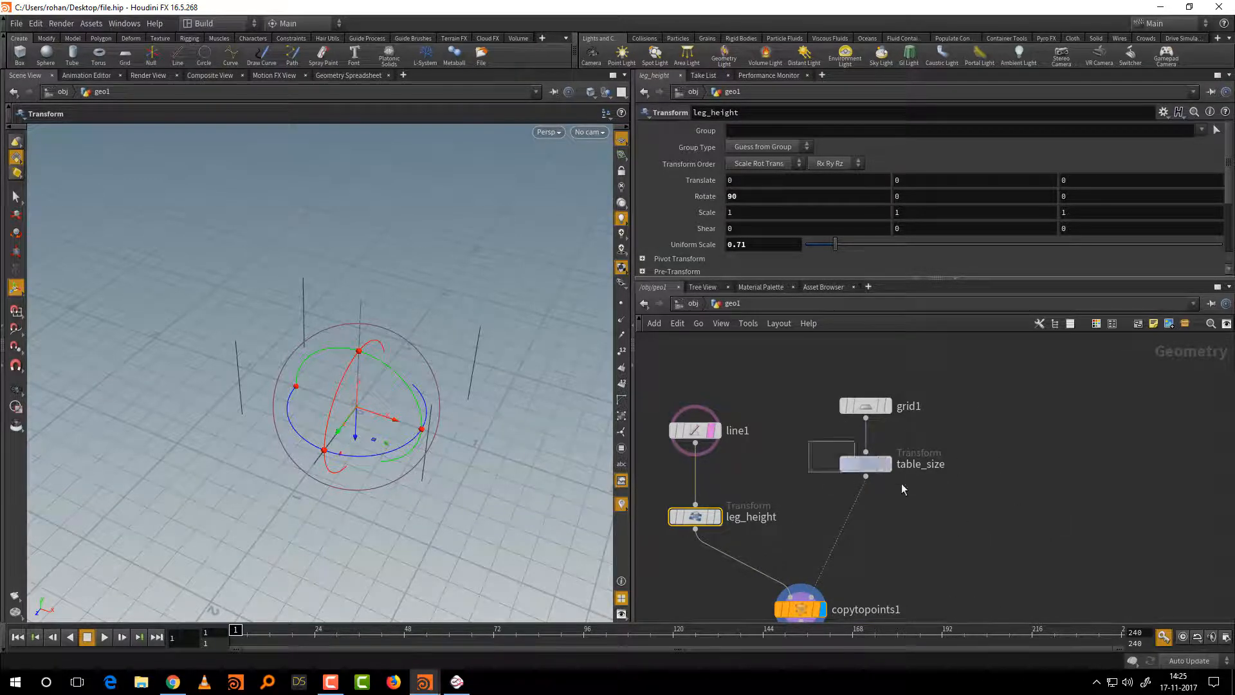
middle_drag(770, 213, 756, 213)
middle_drag(1072, 211, 1095, 214)
middle_drag(779, 211, 778, 212)
mouse_move(1081, 213)
middle_down()
mouse_move(1081, 224)
mouse_move(1123, 212)
mouse_move(1072, 214)
middle_up()
middle_drag(765, 211, 782, 212)
middle_drag(946, 559, 929, 523)
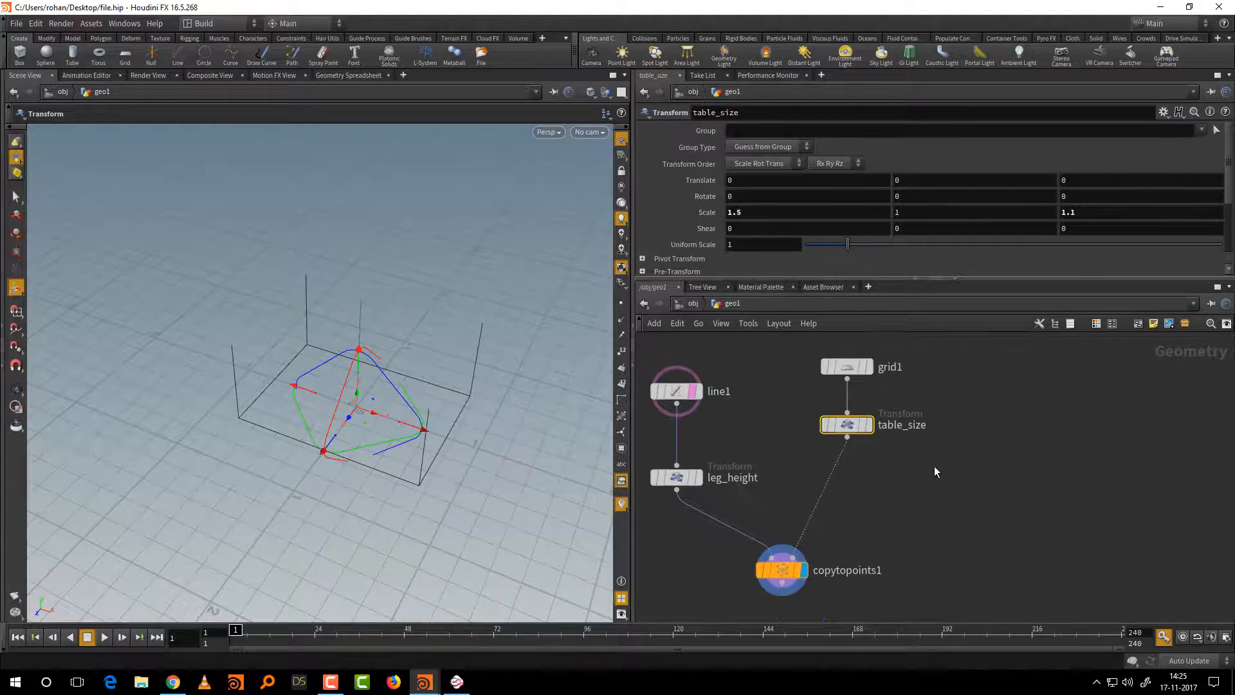
mouse_move(855, 427)
mouse_down()
mouse_move(838, 435)
mouse_move(856, 435)
mouse_up()
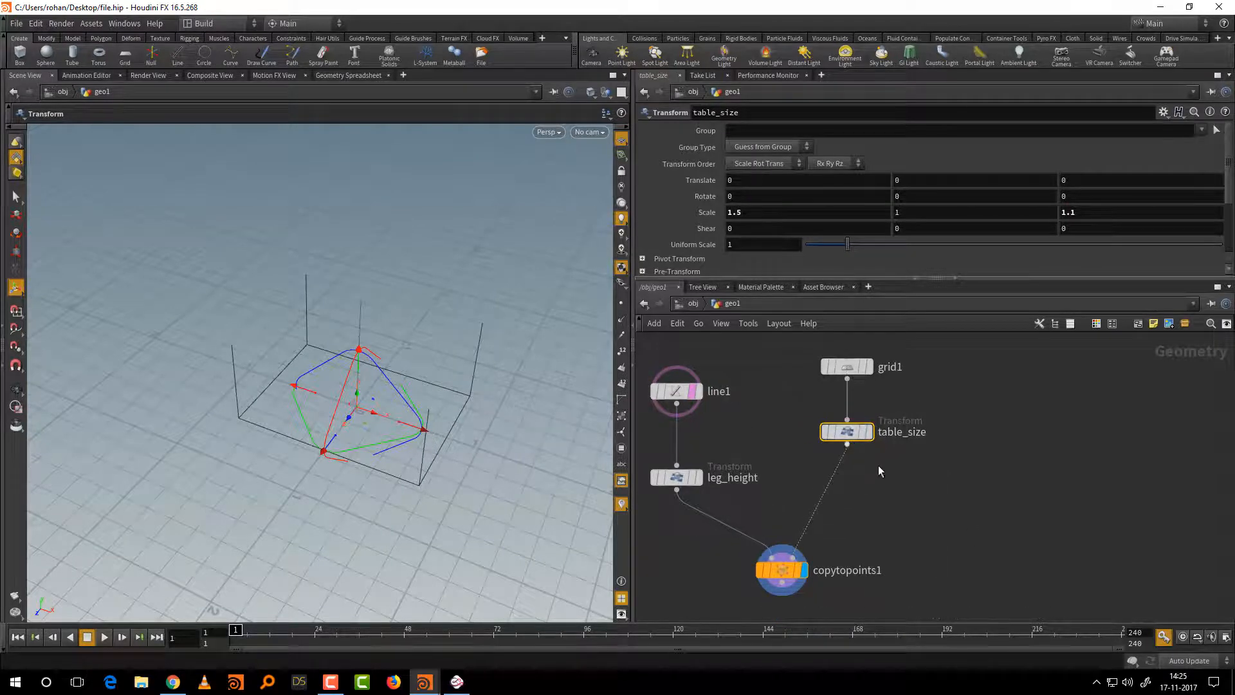
mouse_move(853, 435)
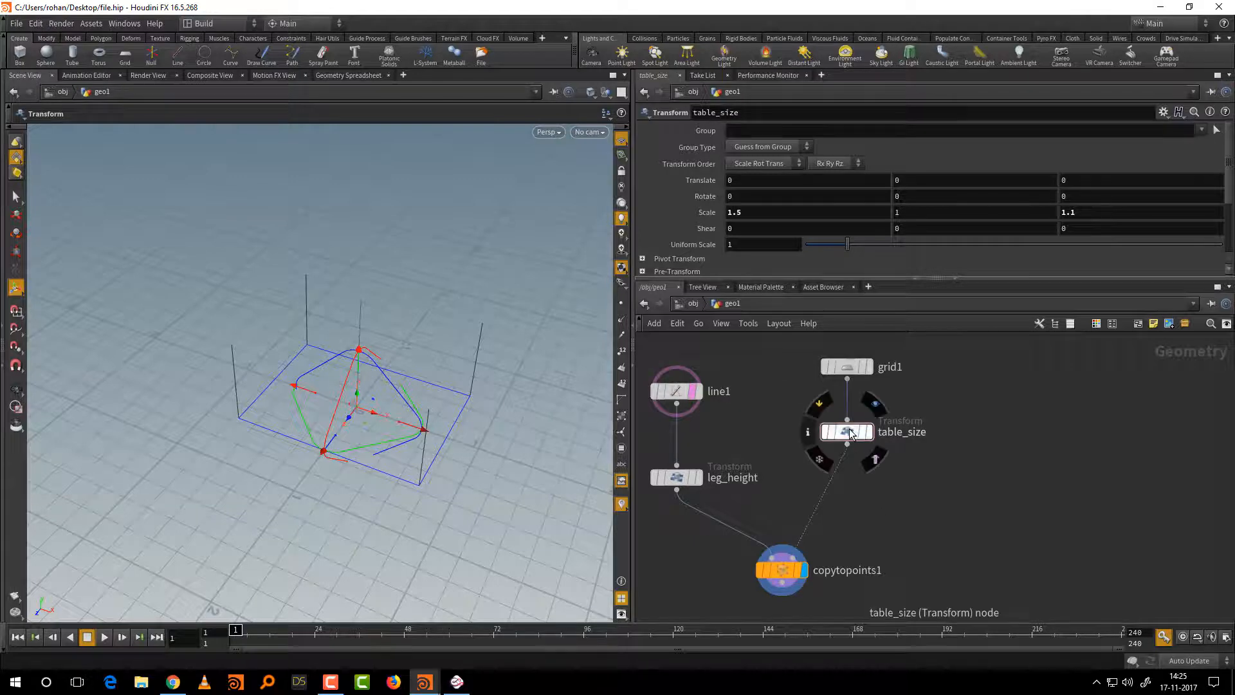
drag(928, 399, 785, 469)
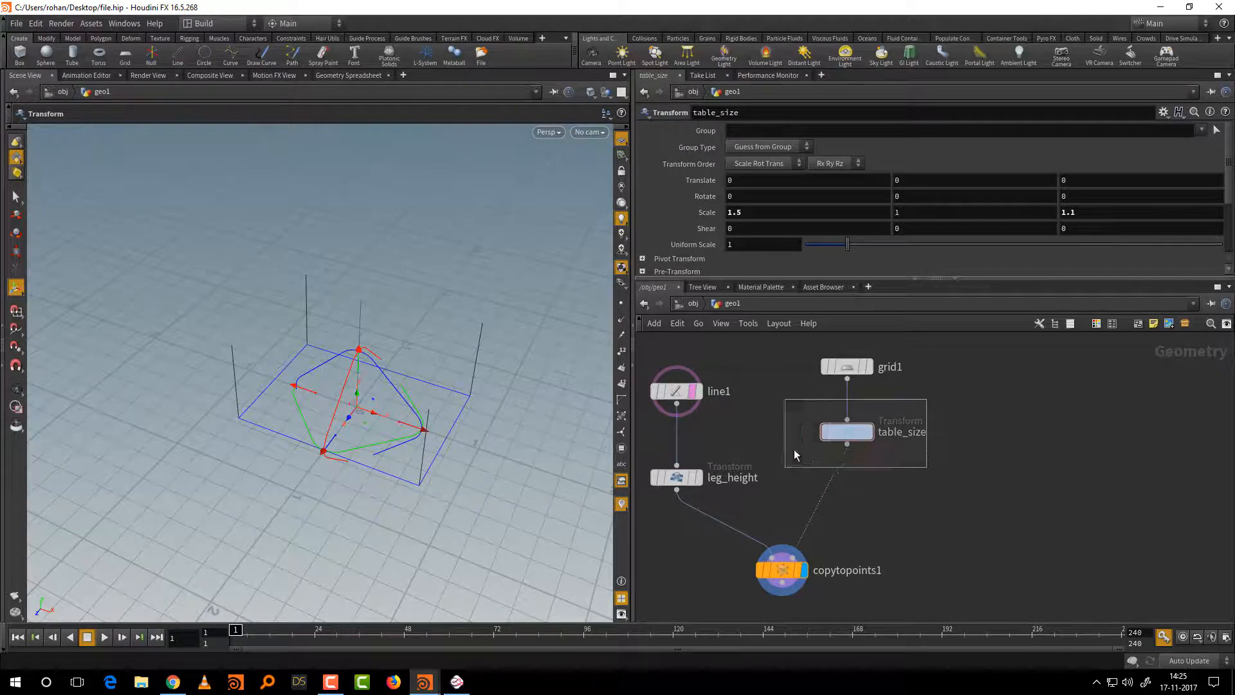
drag(928, 335, 801, 391)
drag(927, 400, 883, 435)
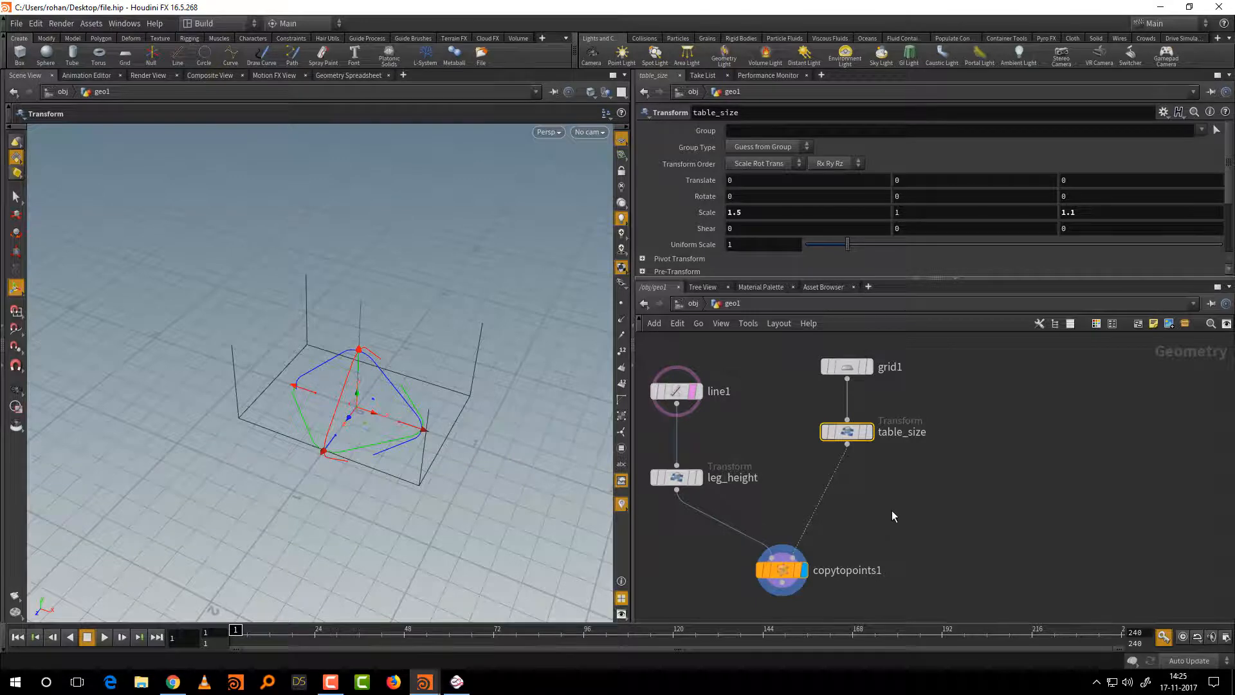
Add a Transform node, feed it from table_size's output and display it
click(888, 530)
key(Tab)
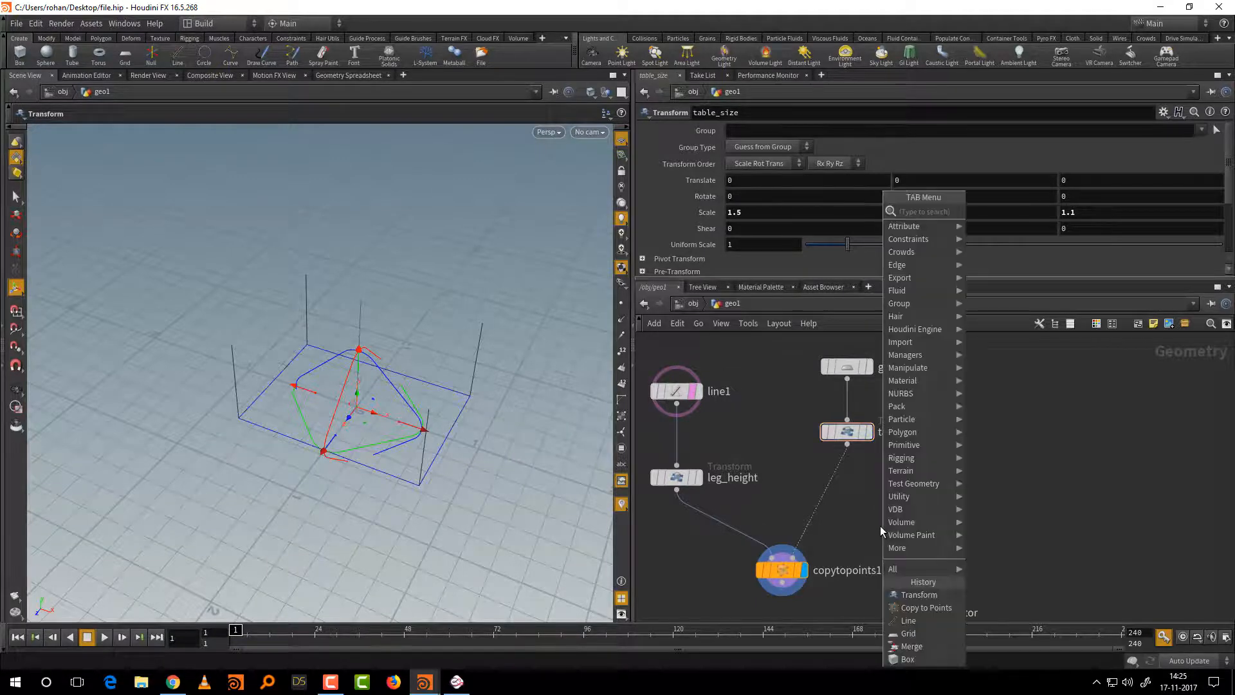
text(tr)
key(Down)
key(Down)
key(Return)
click(952, 525)
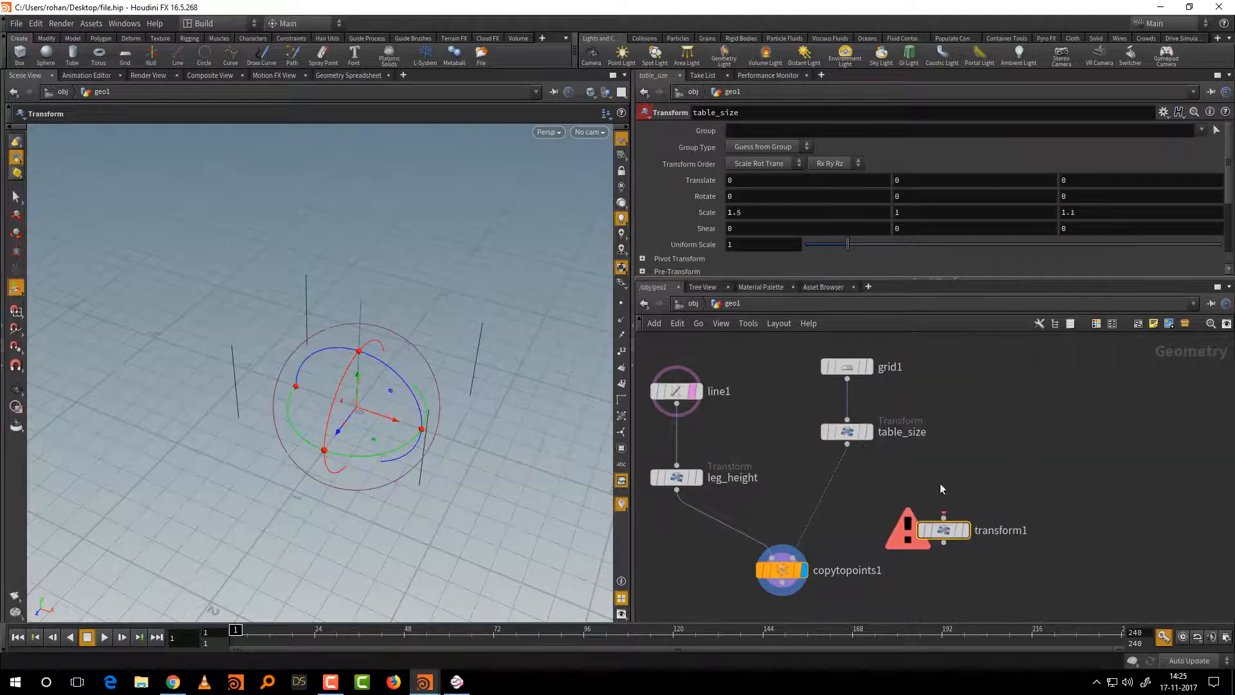
drag(847, 444, 934, 489)
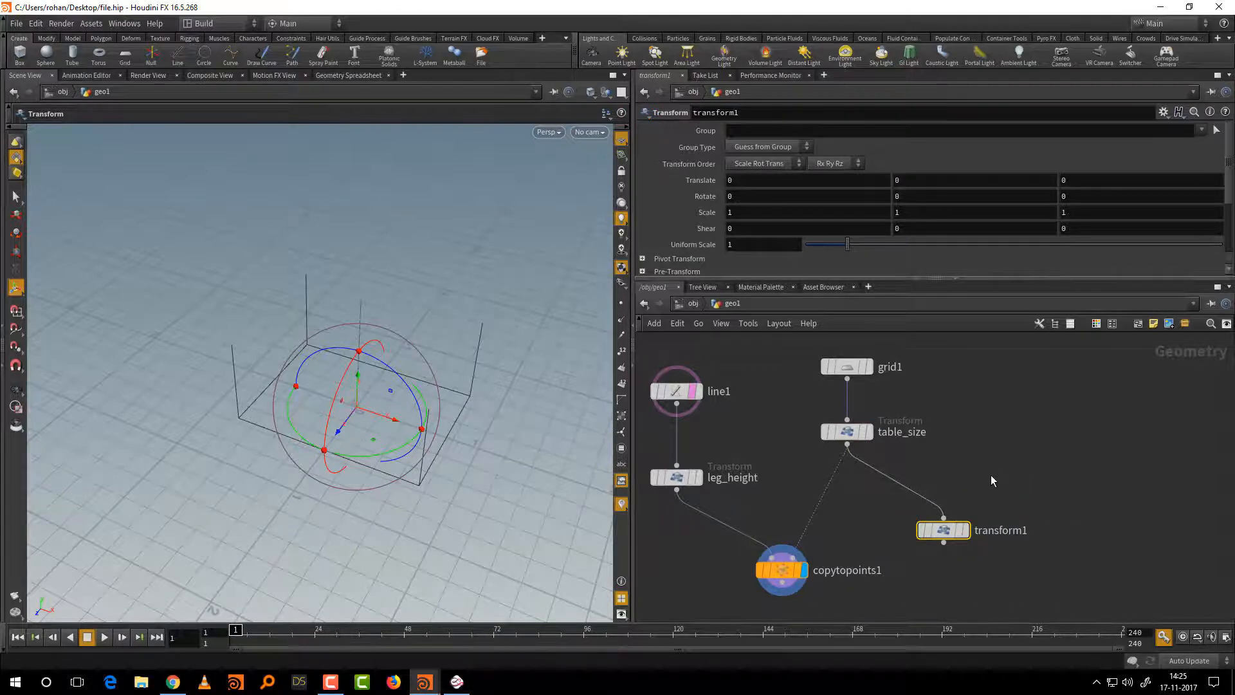
click(965, 530)
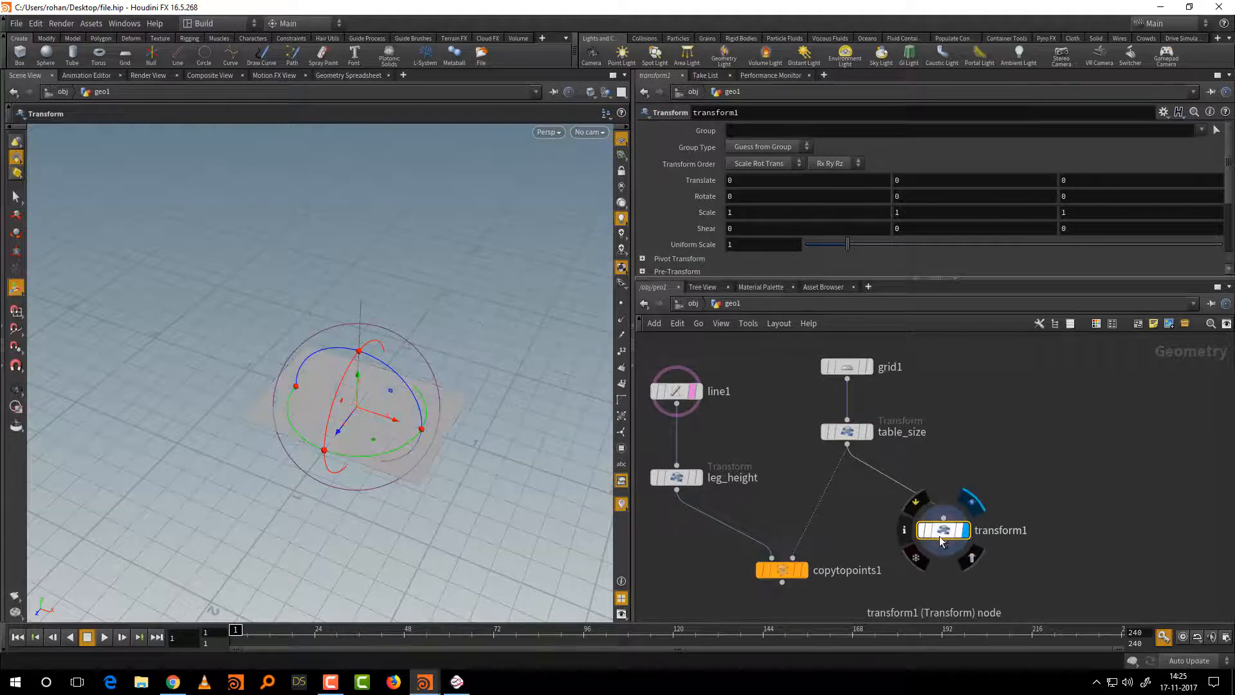
Set the scale of transform1 to 1.1 in X and Z
click(740, 214)
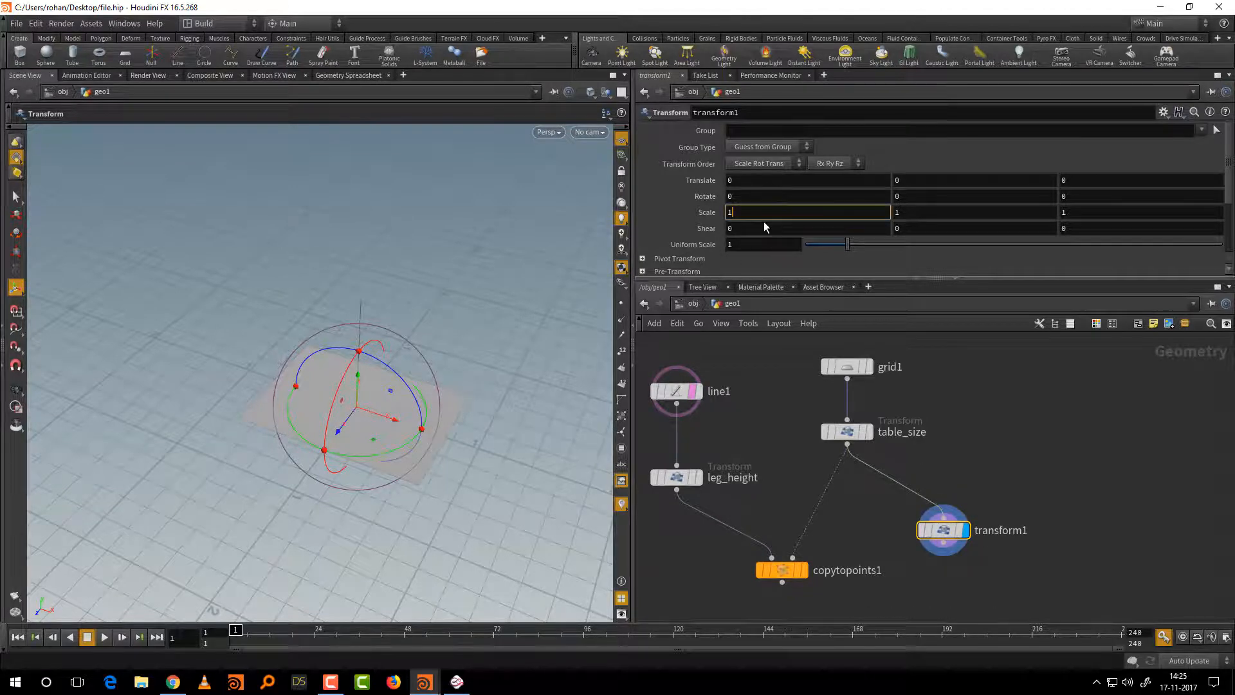
text(.1)
key(Return)
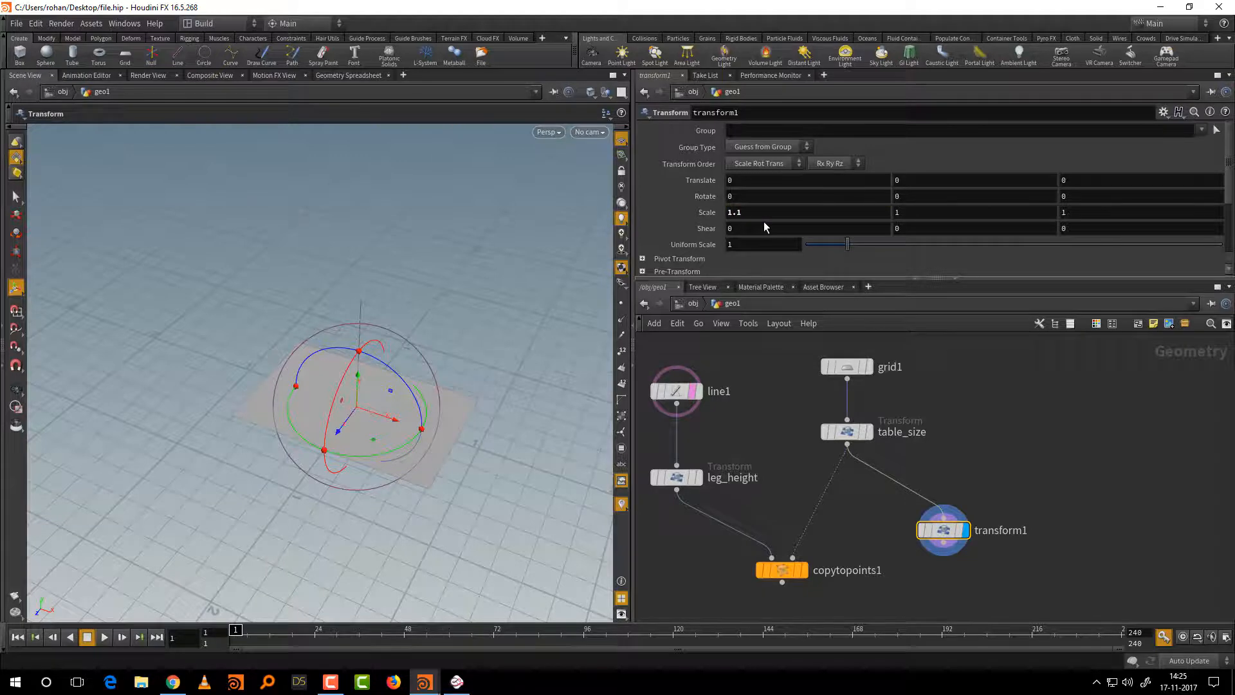
click(1085, 212)
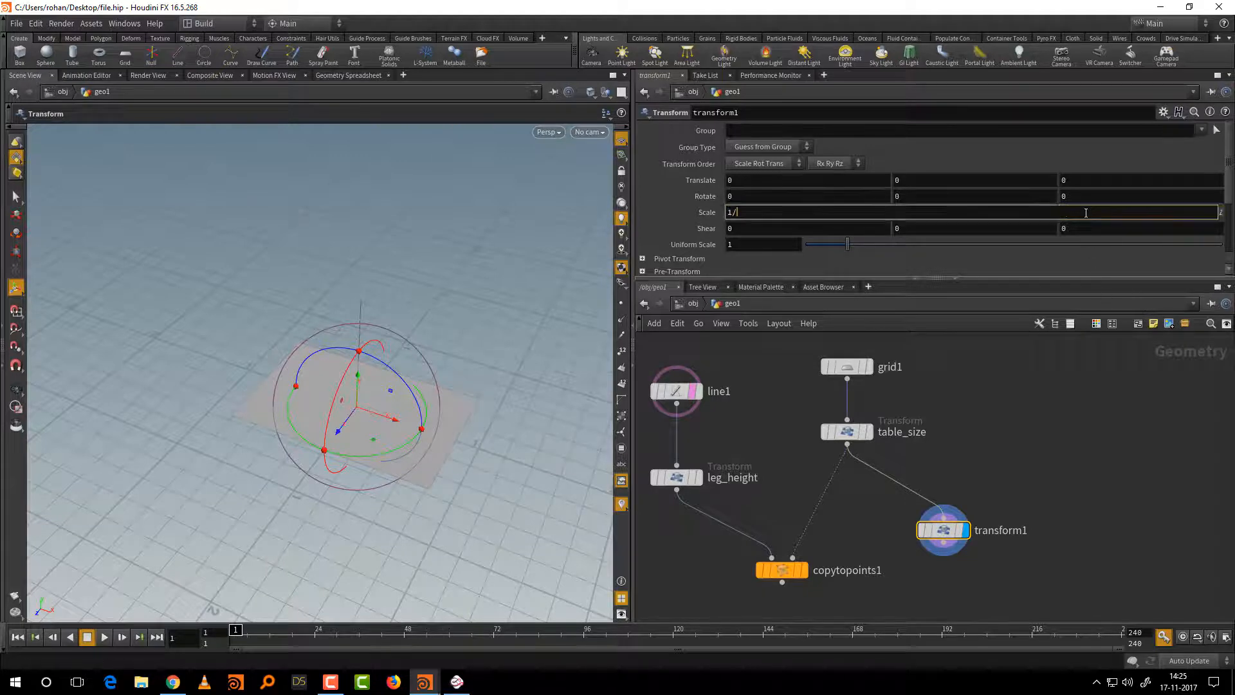
text(.1)
key(Return)
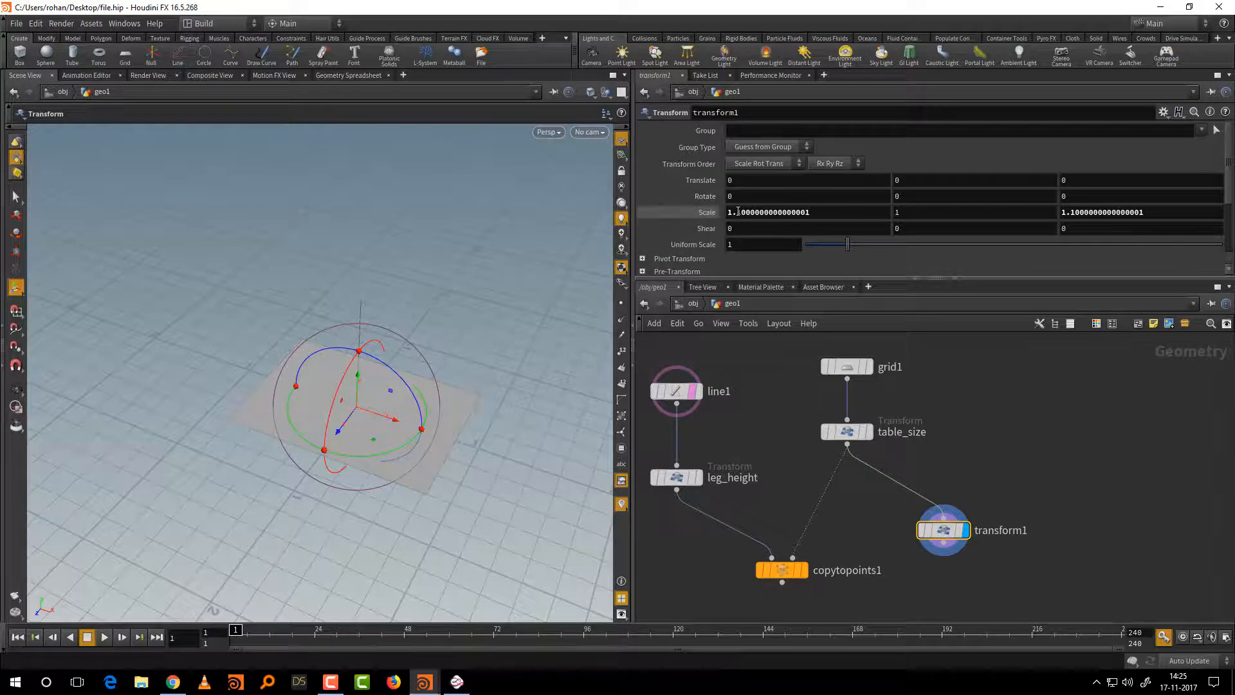
Enlarge the tabletop by setting the scale of transform1 to 1.2 in X and Z
drag(741, 213, 848, 215)
key(BackSpace)
key(BackSpace)
text(2)
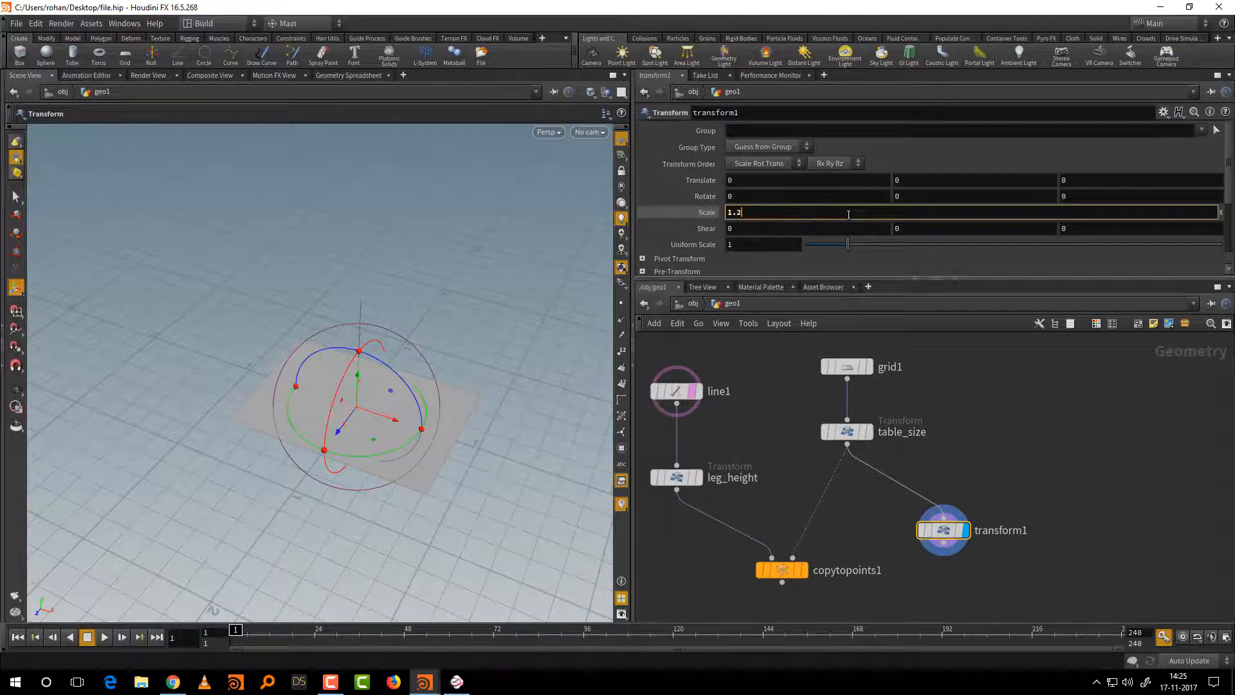
key(Tab)
key(Tab)
click(848, 215)
key(BackSpace)
key(BackSpace)
key(BackSpace)
key(BackSpace)
key(BackSpace)
key(BackSpace)
key(BackSpace)
key(BackSpace)
key(BackSpace)
key(BackSpace)
key(BackSpace)
key(BackSpace)
text(2)
key(Tab)
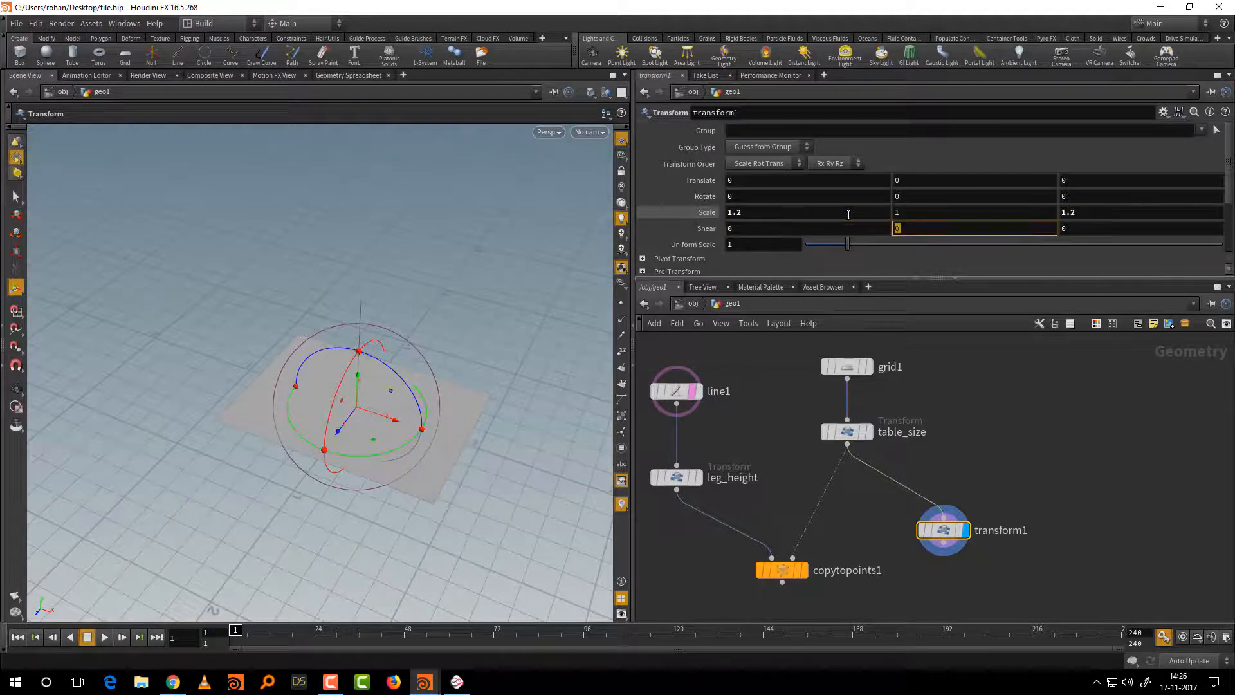
key(shift+Tab)
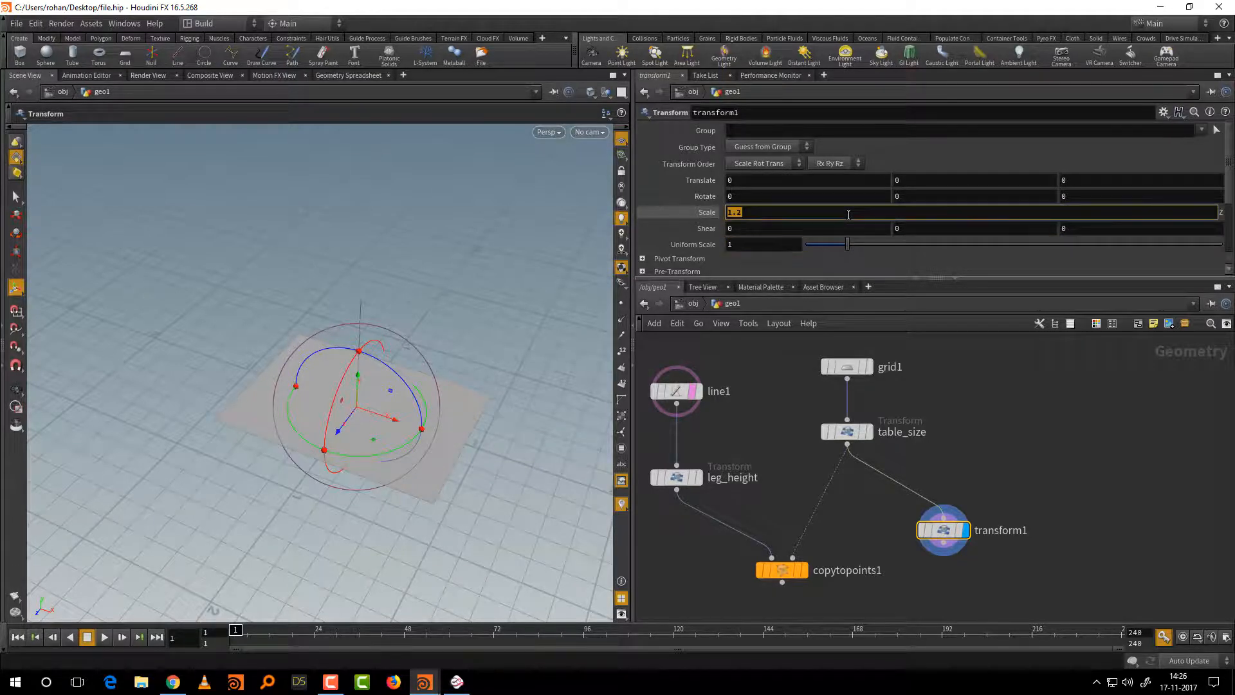
click(1048, 478)
Space out copytopoints1 and transform1 in the network, and rename transform1 as table_top_move
drag(852, 563, 853, 598)
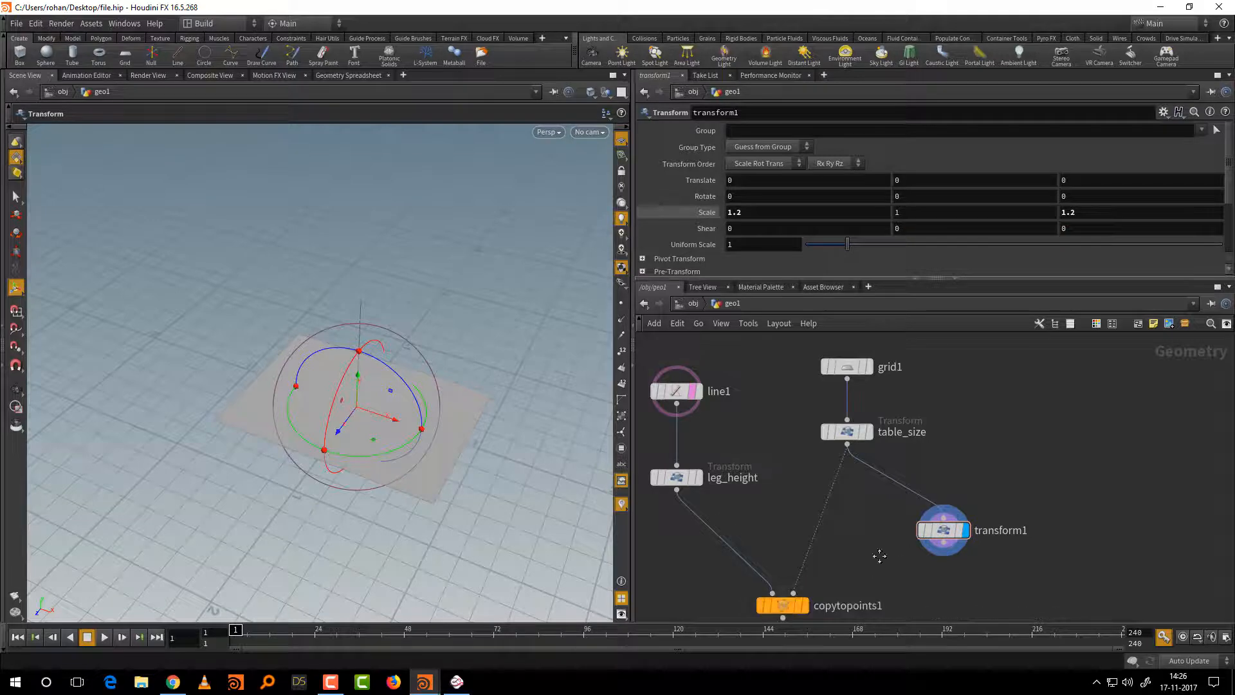
middle_drag(877, 549, 882, 484)
drag(952, 473, 910, 454)
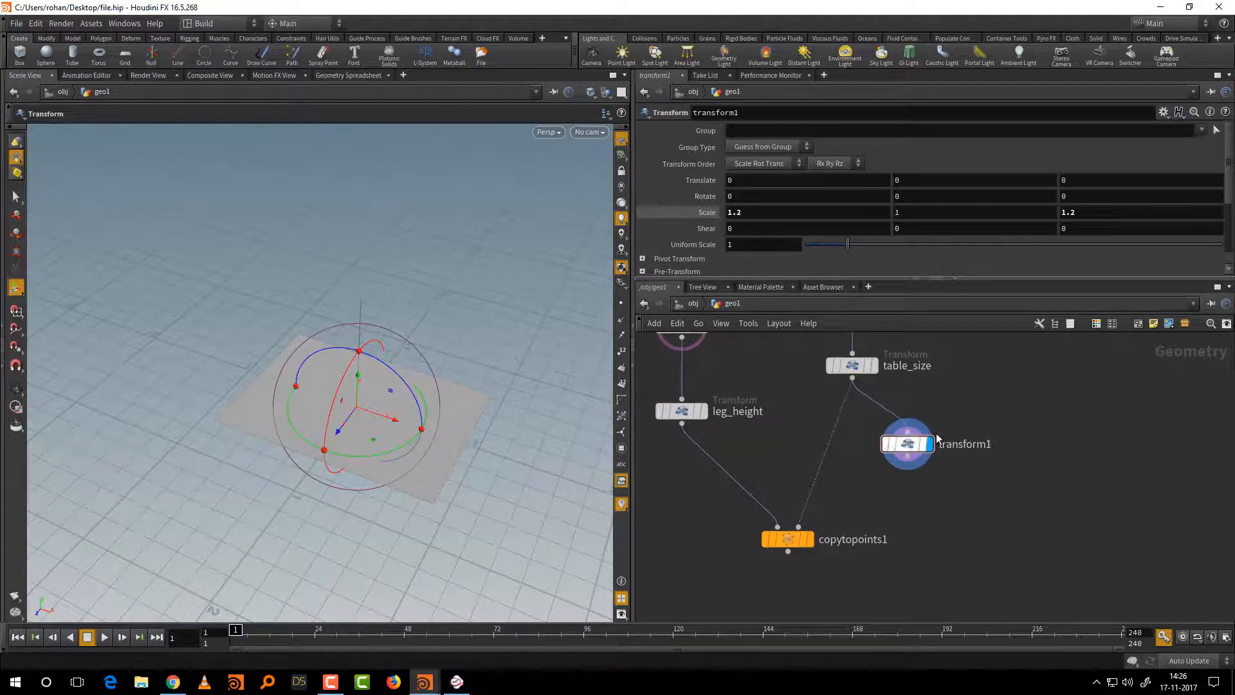
double_click(988, 444)
drag(996, 445, 928, 452)
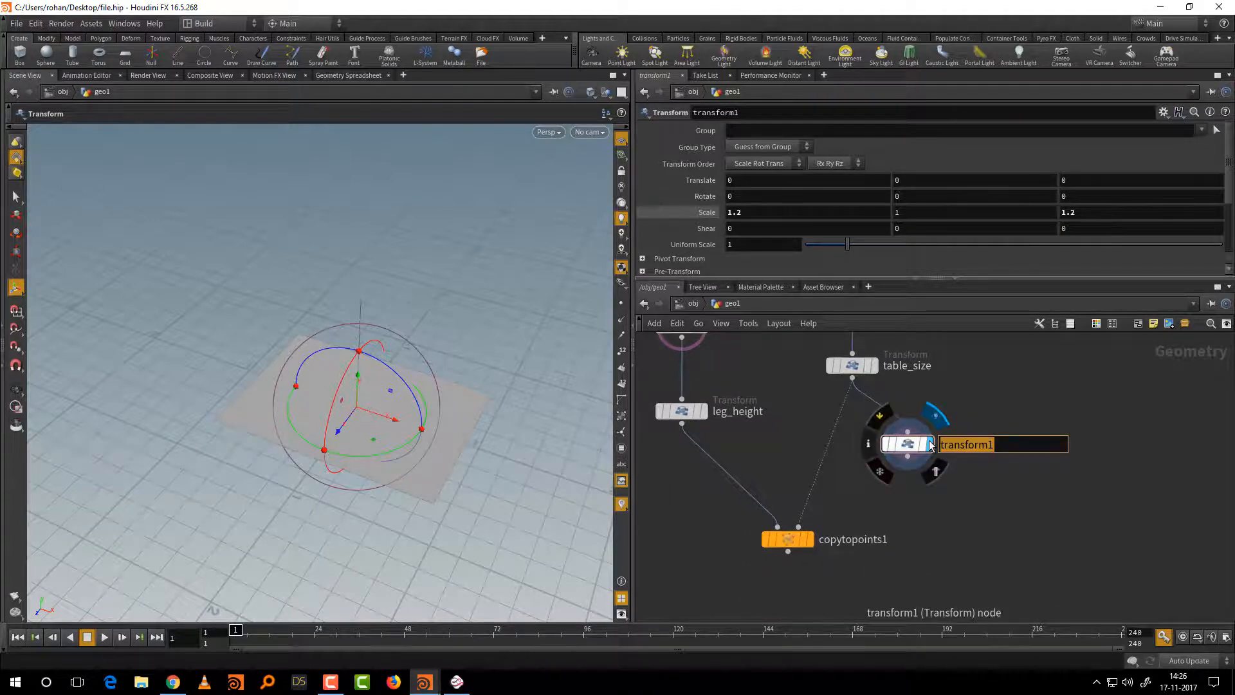
text(table_top_move)
key(Return)
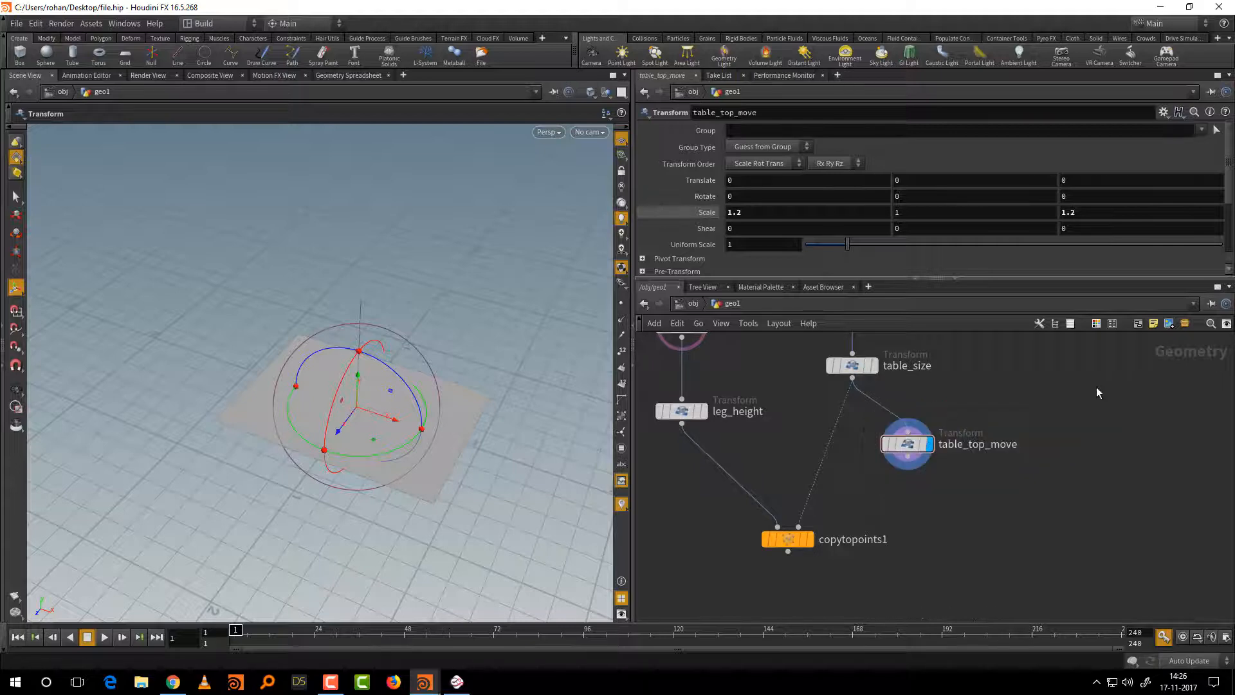
Copy leg_height's uniform scale parameter and paste it as a relative reference into the Y translation of table_top_move
middle_drag(1063, 380, 1079, 466)
middle_drag(879, 572, 888, 534)
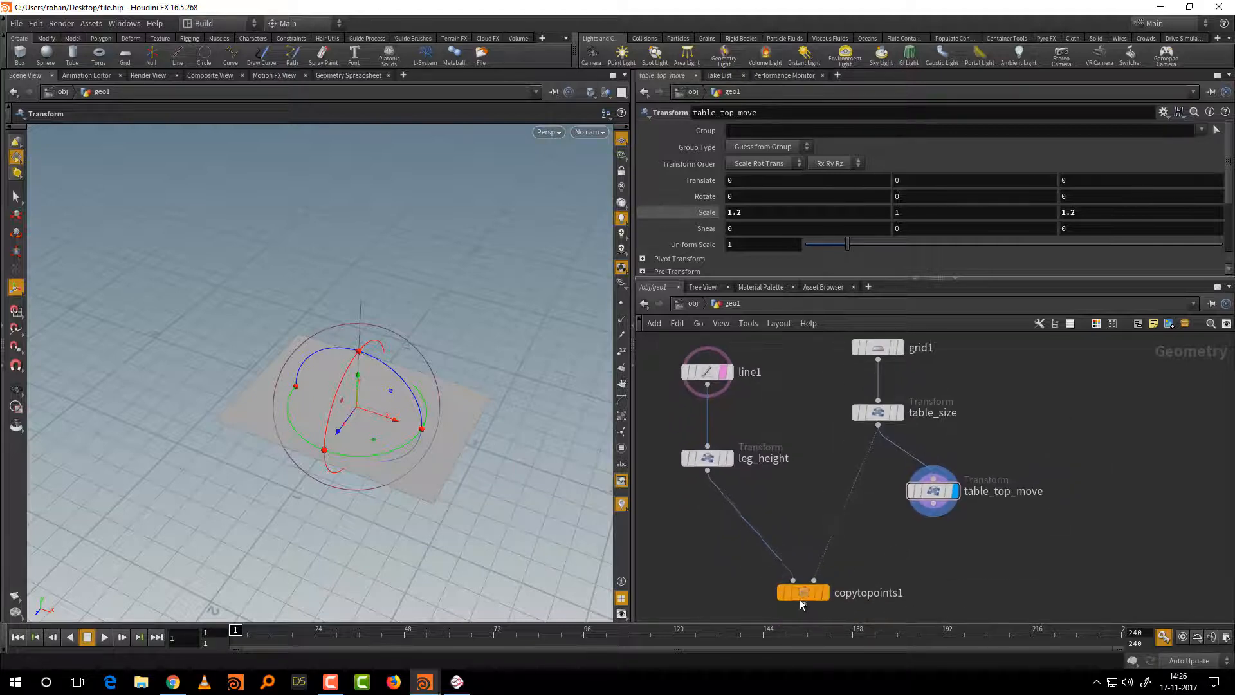
click(753, 456)
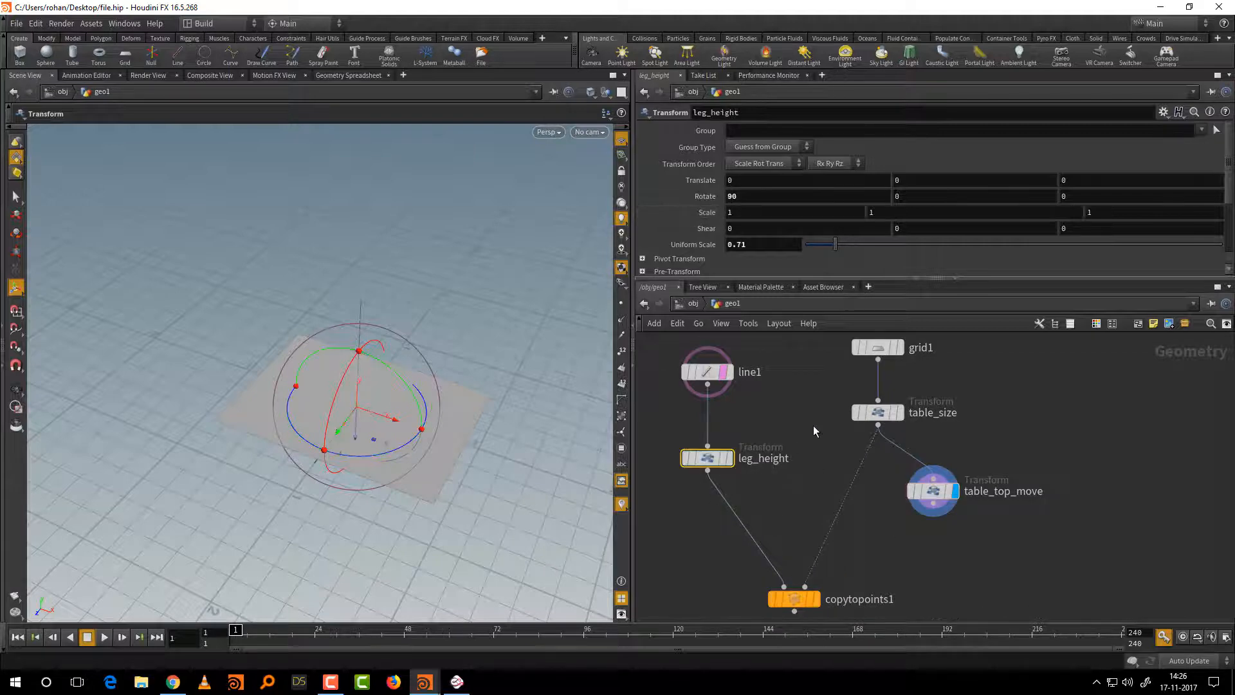
right_click(709, 246)
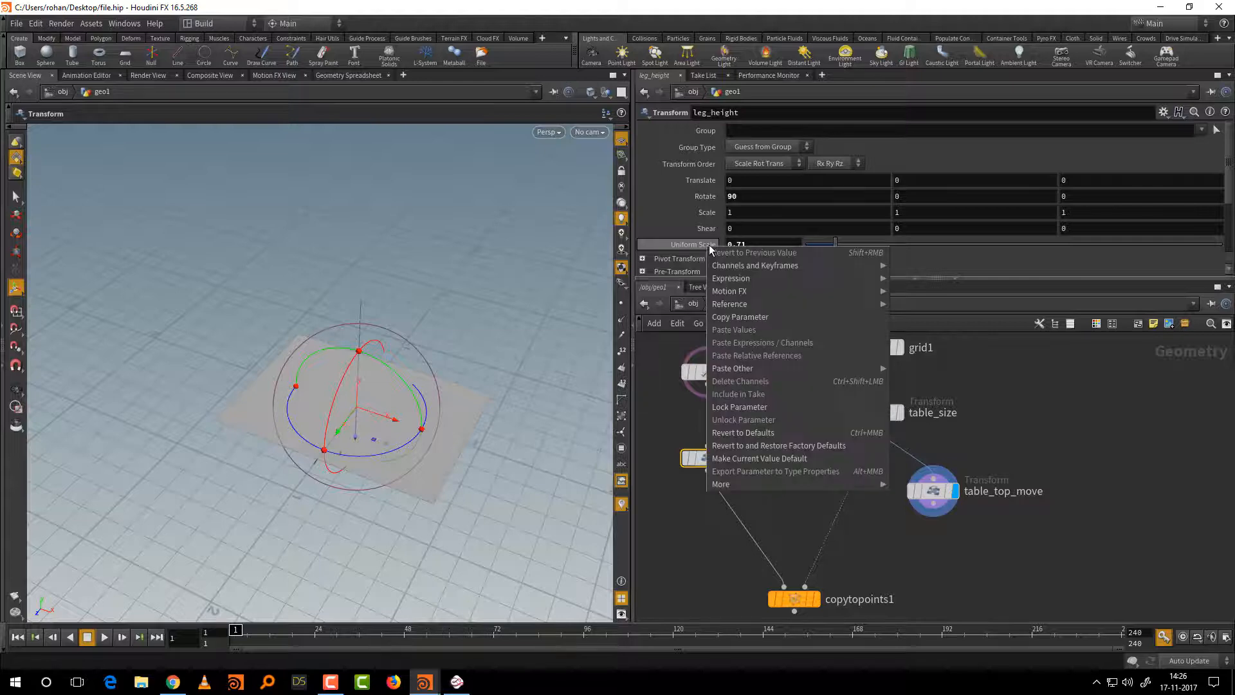
click(739, 317)
drag(1031, 450, 897, 550)
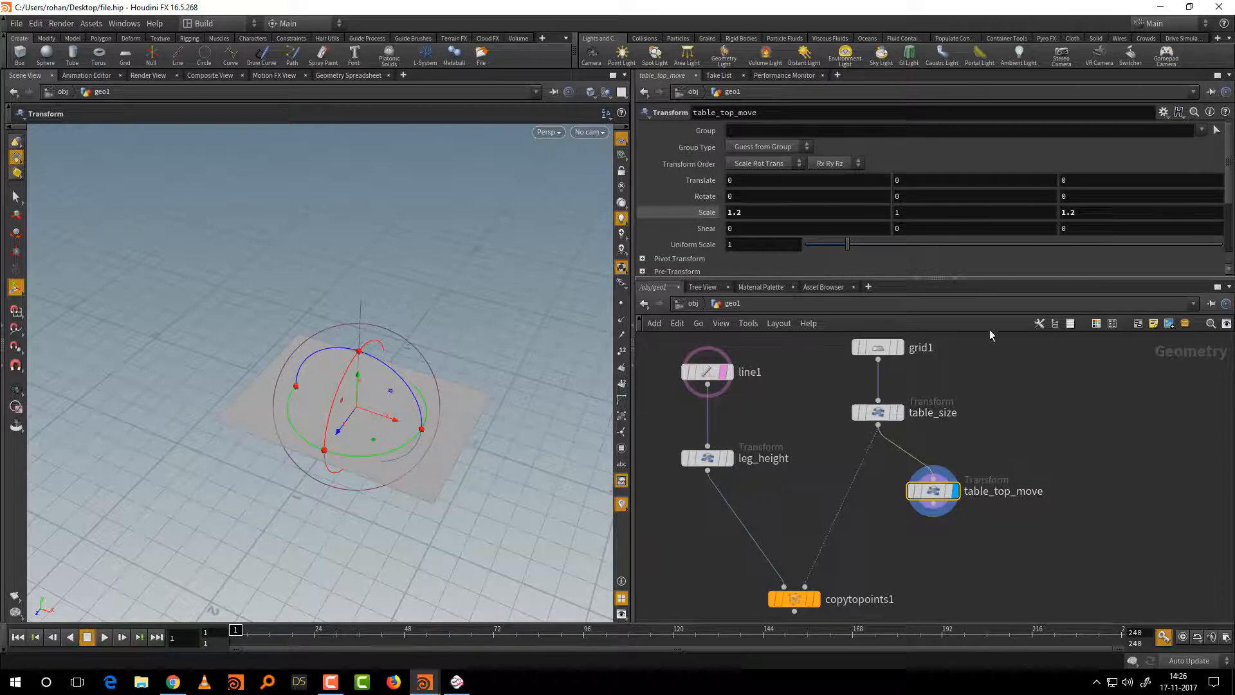
right_click(903, 181)
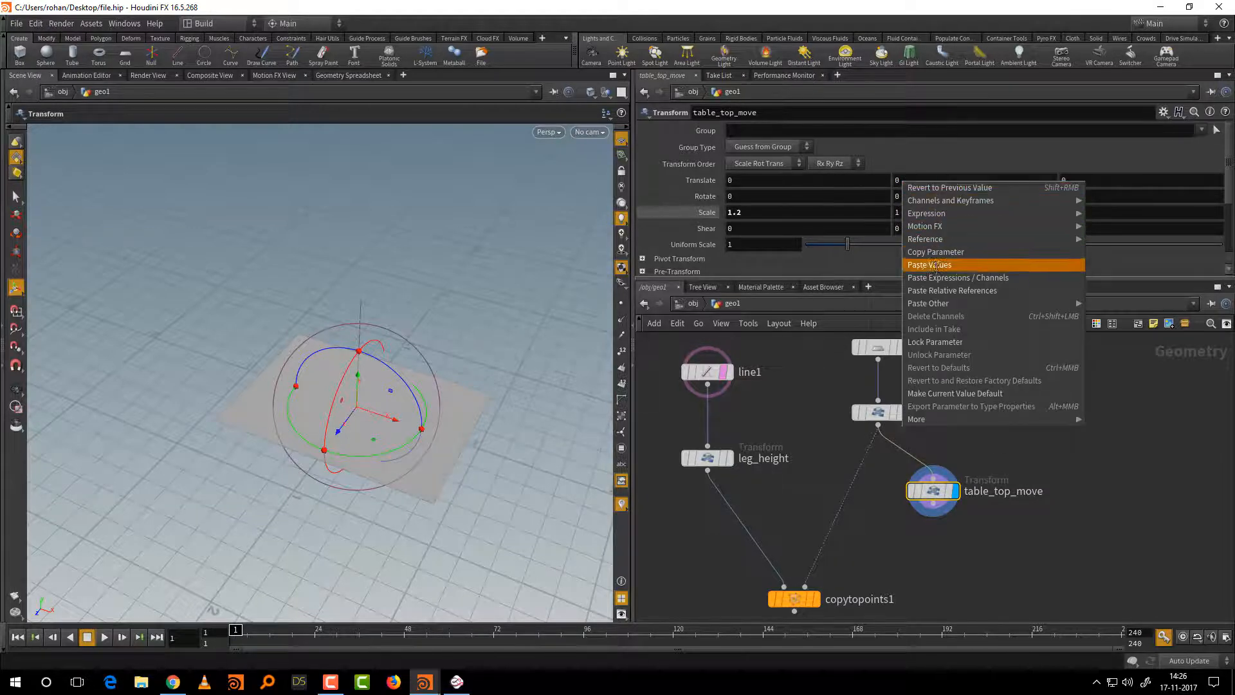
click(945, 292)
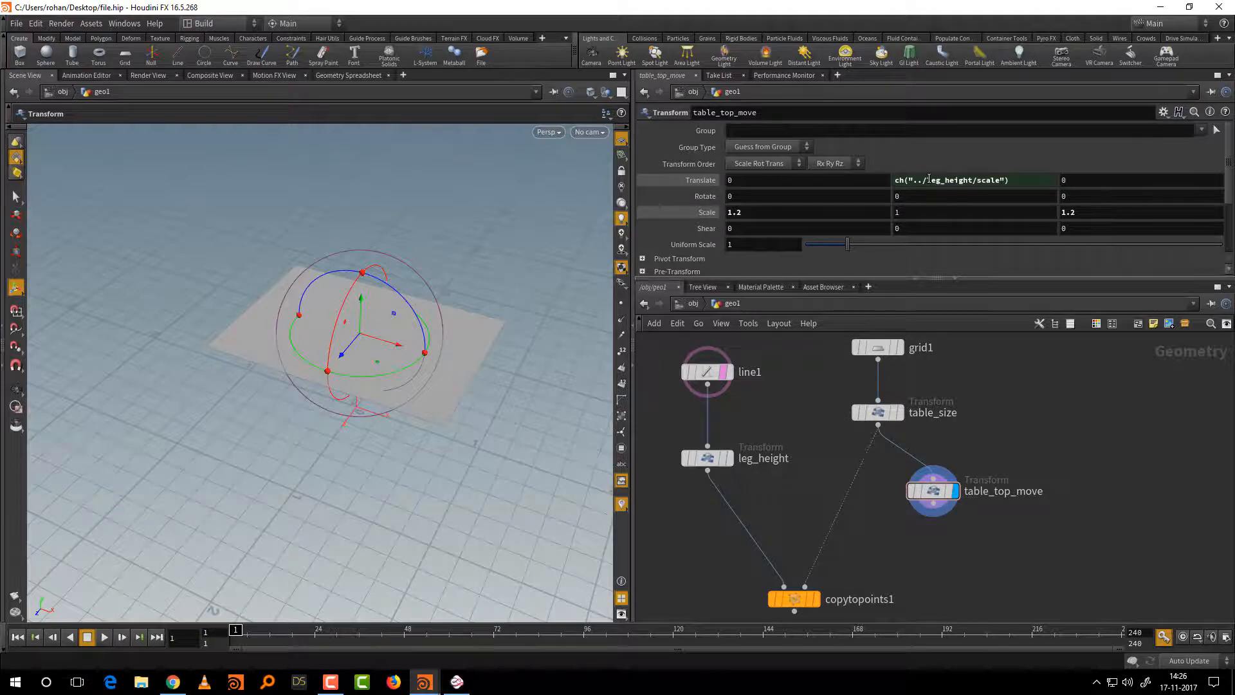
drag(929, 181, 970, 183)
drag(978, 181, 1002, 182)
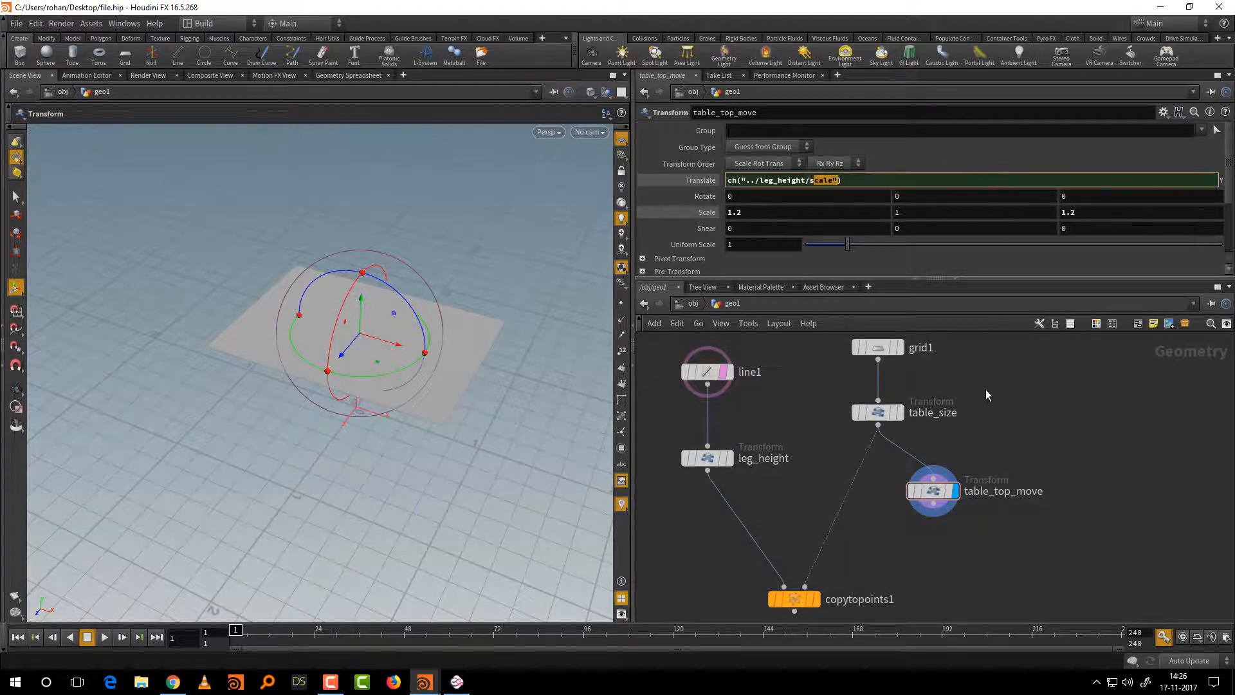
Move copytopoints1 up slightly and add a Merge node below it
click(707, 458)
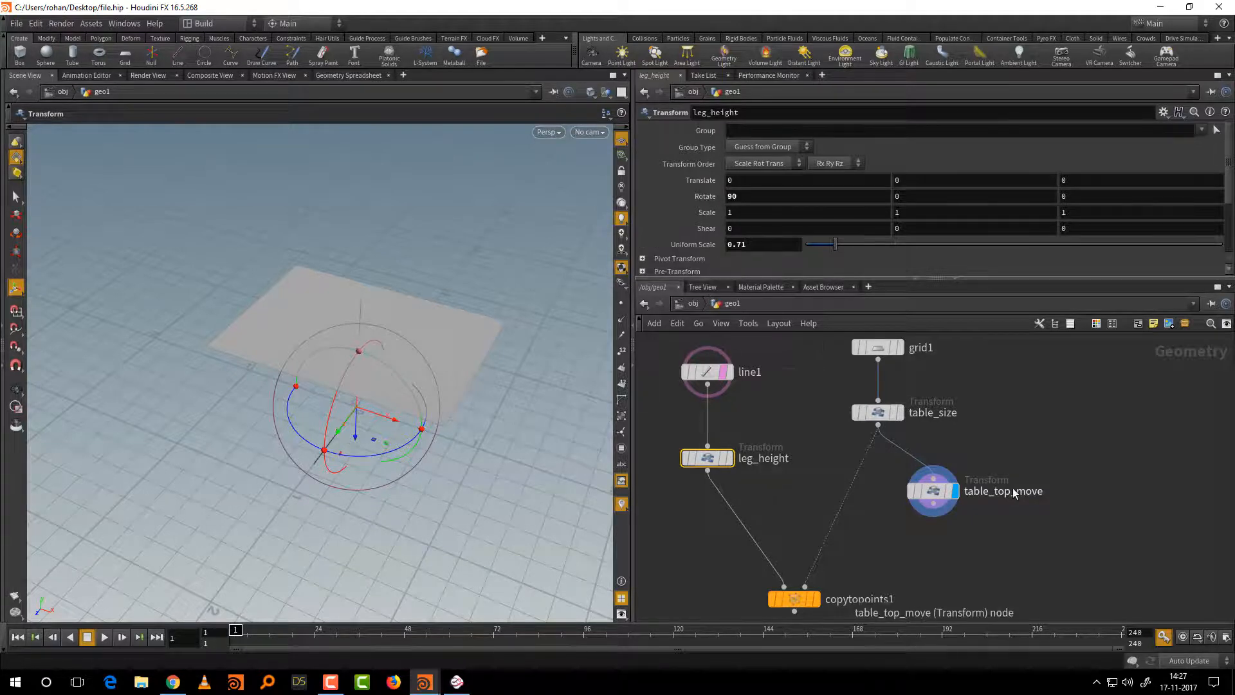
click(732, 458)
scroll(820, 447, down, 2)
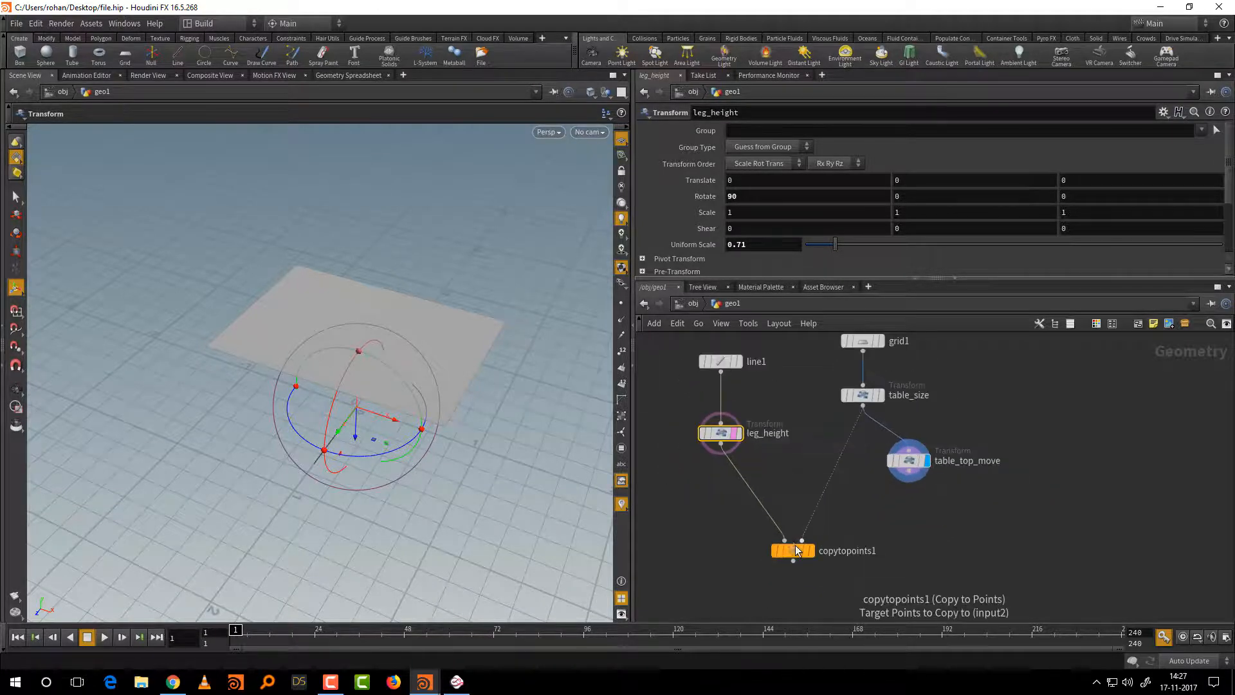
drag(796, 550, 779, 511)
key(Tab)
text(mer)
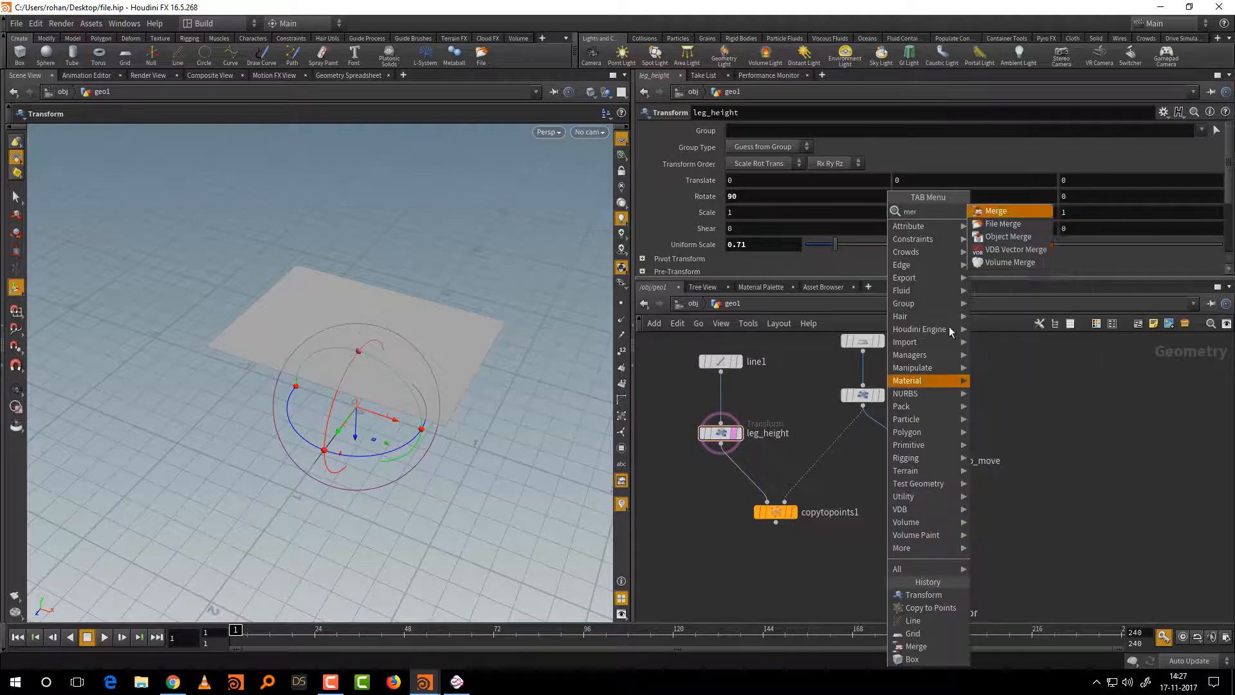
click(995, 211)
click(862, 588)
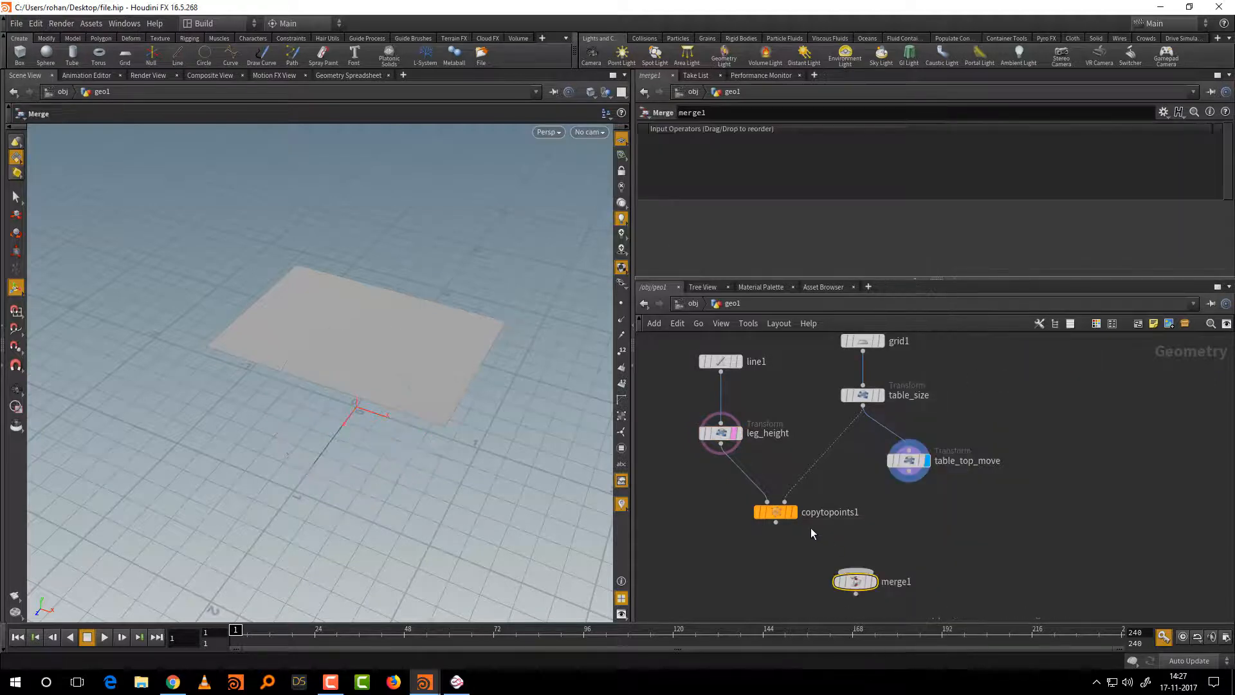
Connect copytopoints1 and table_top_move to merge1 and display the merged table
click(775, 523)
click(856, 571)
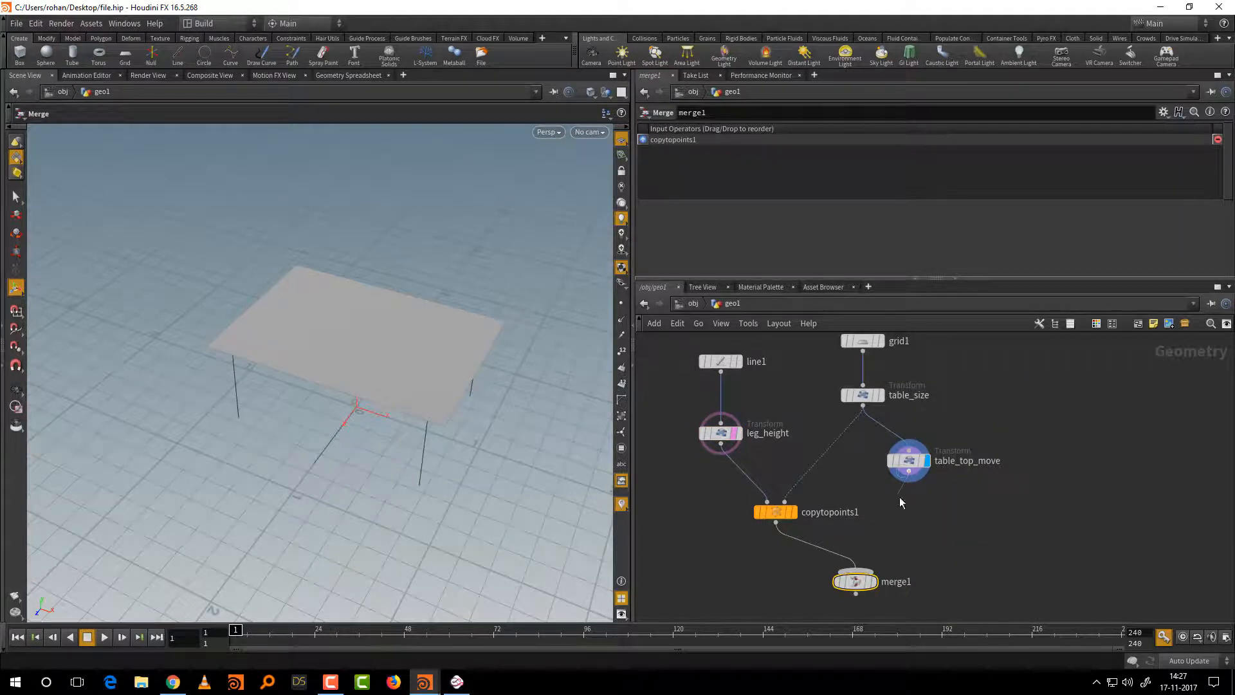
click(908, 473)
click(863, 571)
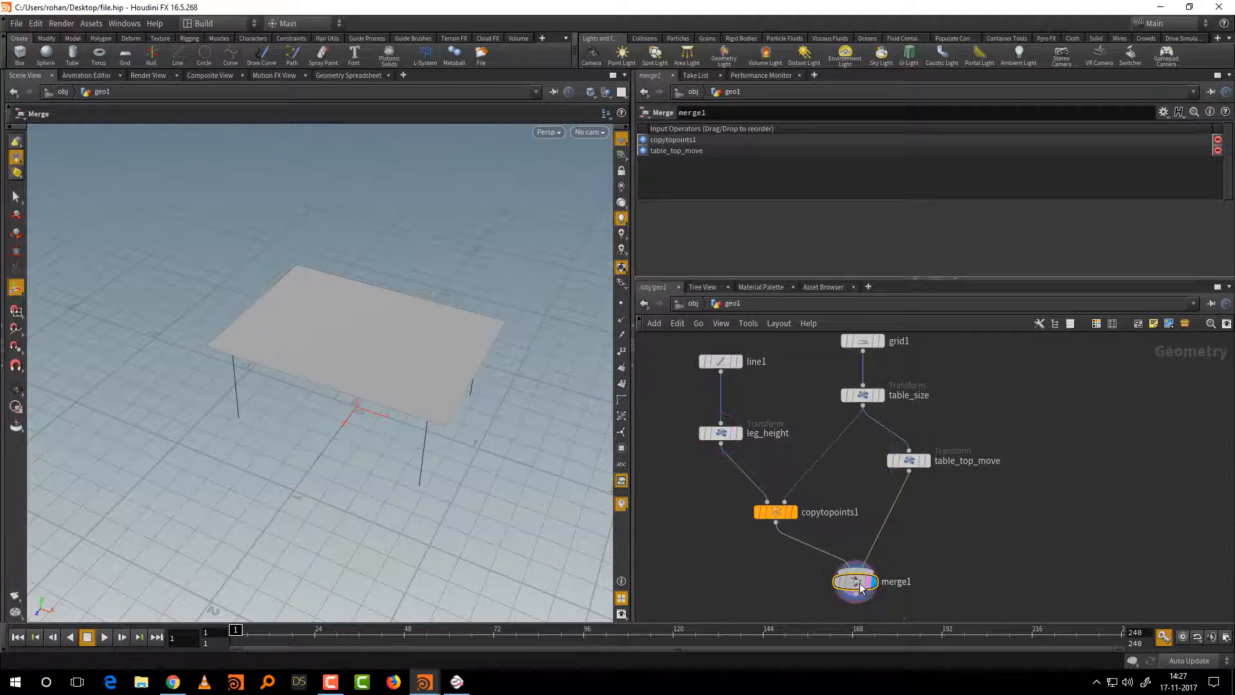
key(Escape)
drag(446, 516, 432, 482)
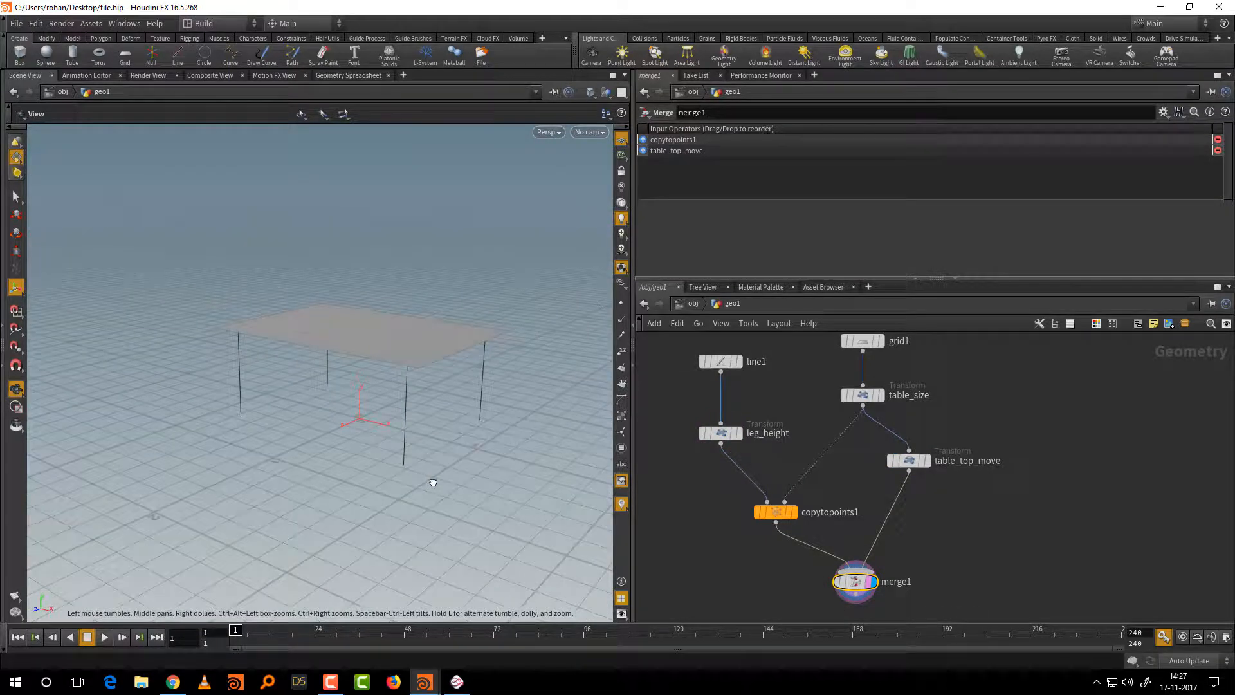
Test the table's resizing by reducing the table_size scale to 1 in X and 0.9 in Z
click(862, 394)
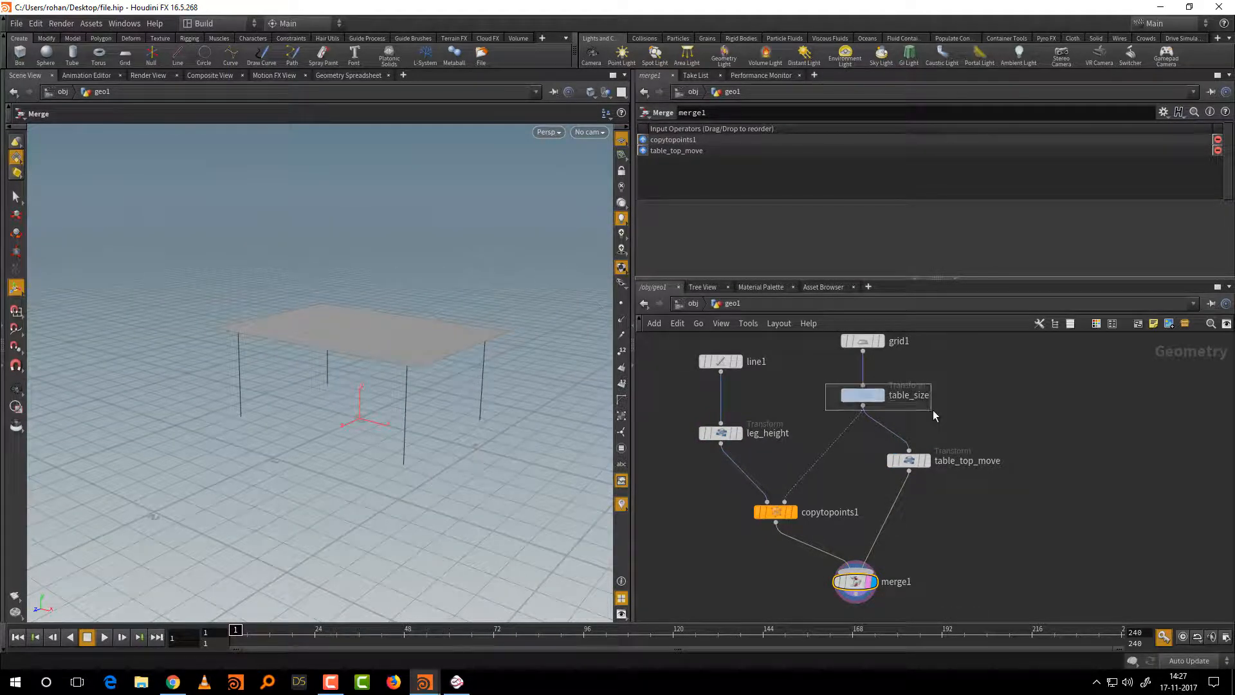
middle_drag(770, 210, 747, 211)
mouse_move(1081, 211)
middle_down()
mouse_move(1118, 206)
mouse_move(1059, 209)
middle_up()
middle_drag(1057, 210, 1057, 211)
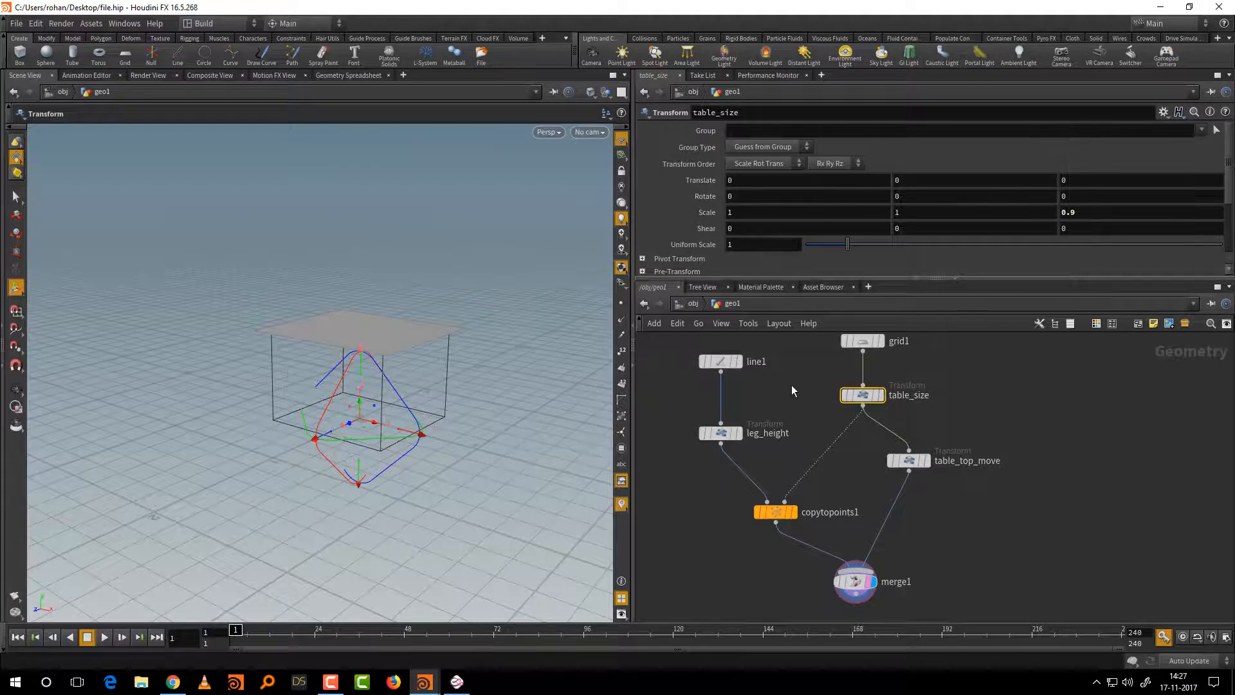
Shorten the table legs by setting leg_height's uniform scale to 0.59
click(720, 433)
mouse_move(848, 245)
mouse_down()
mouse_move(885, 246)
mouse_move(830, 252)
mouse_up()
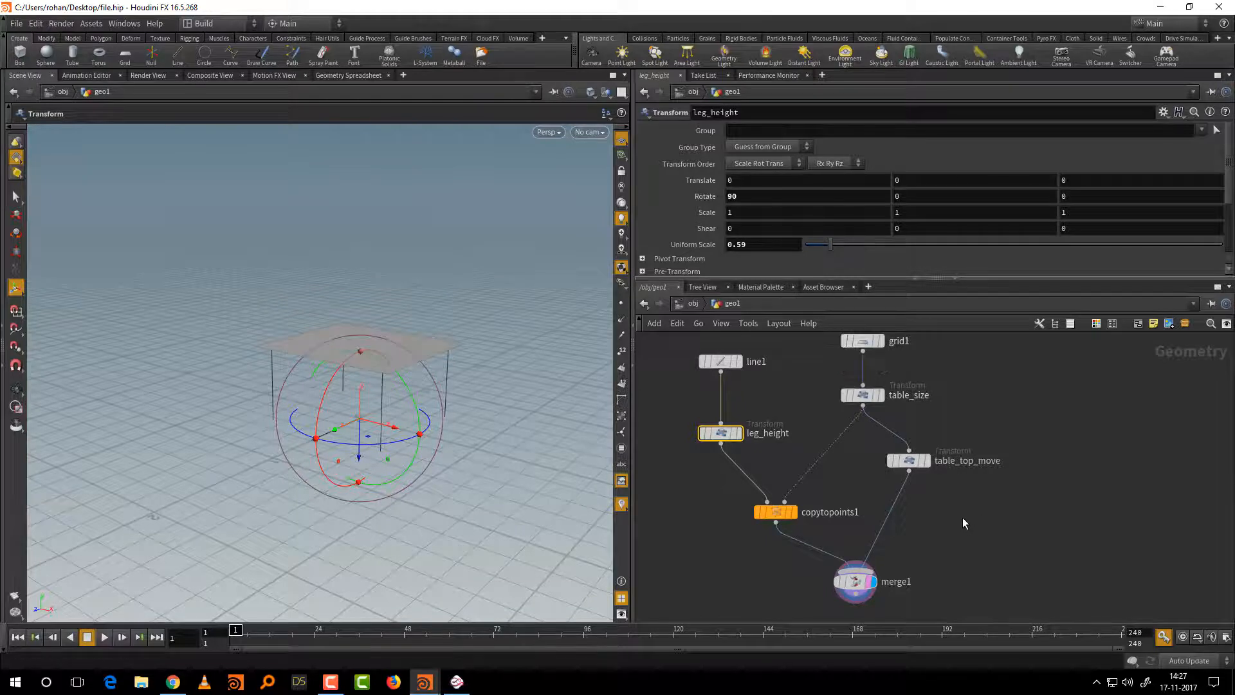
alt+right_drag(437, 546, 515, 422)
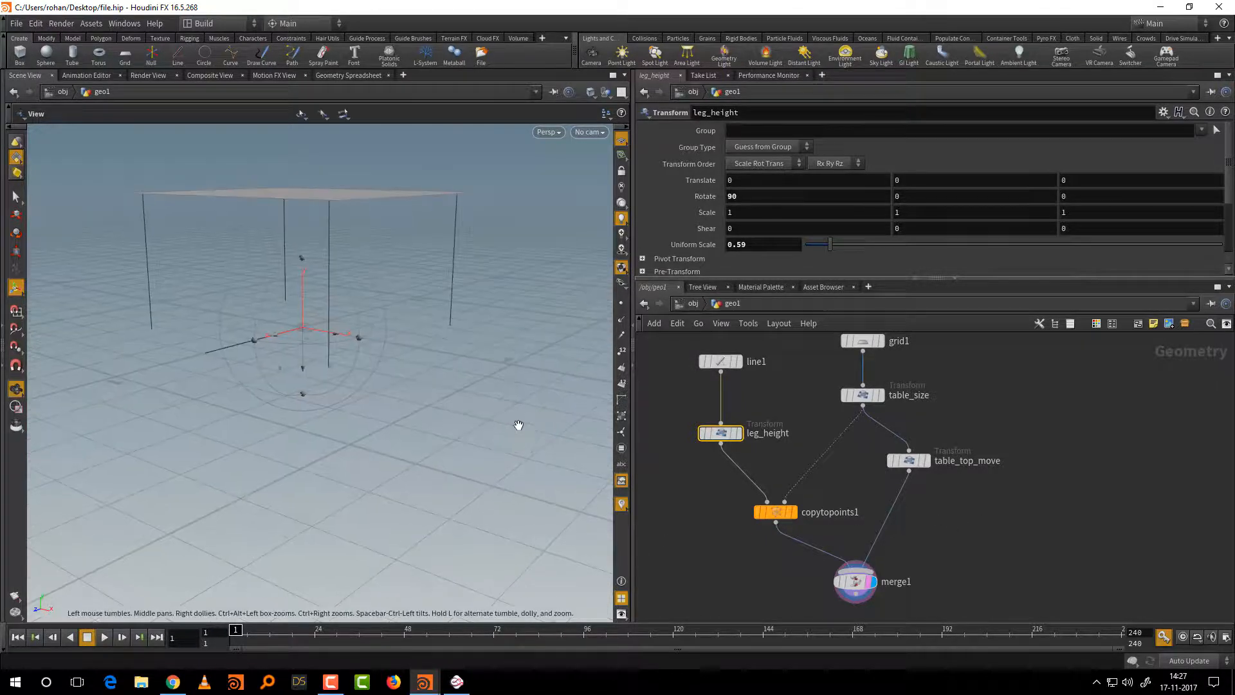
alt+drag(515, 421, 498, 476)
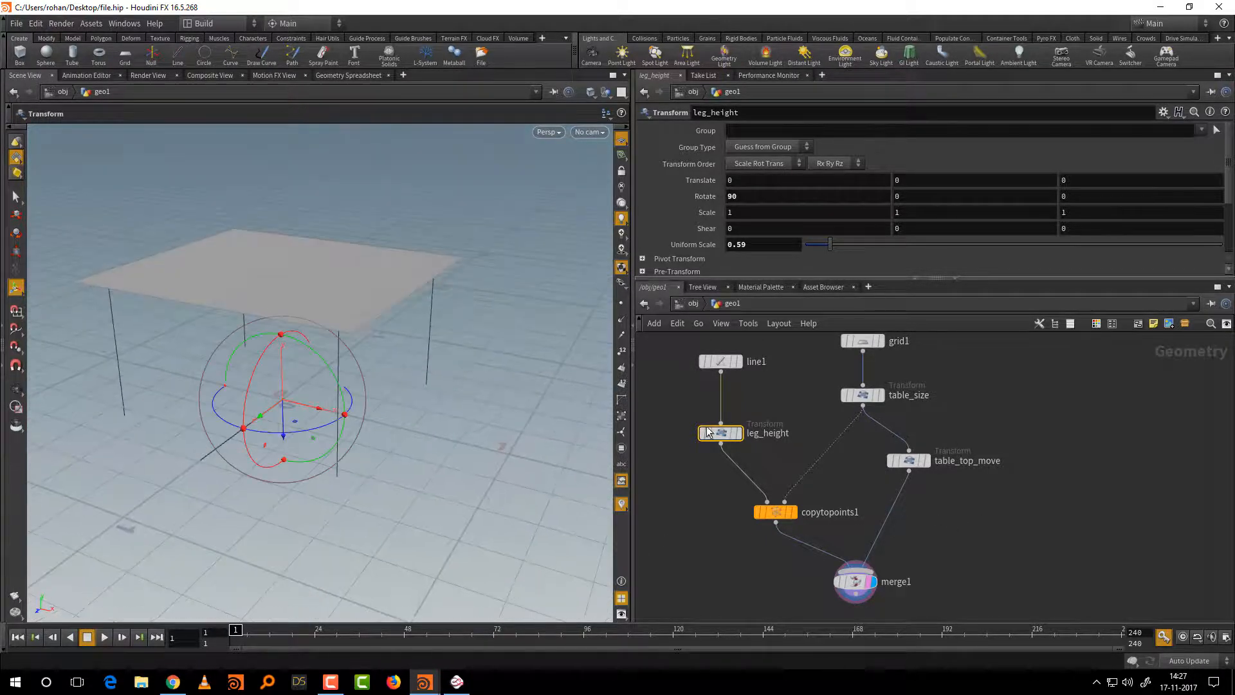
Spread the table_top_move and copytopoints1 nodes farther apart above merge1
drag(909, 466, 930, 489)
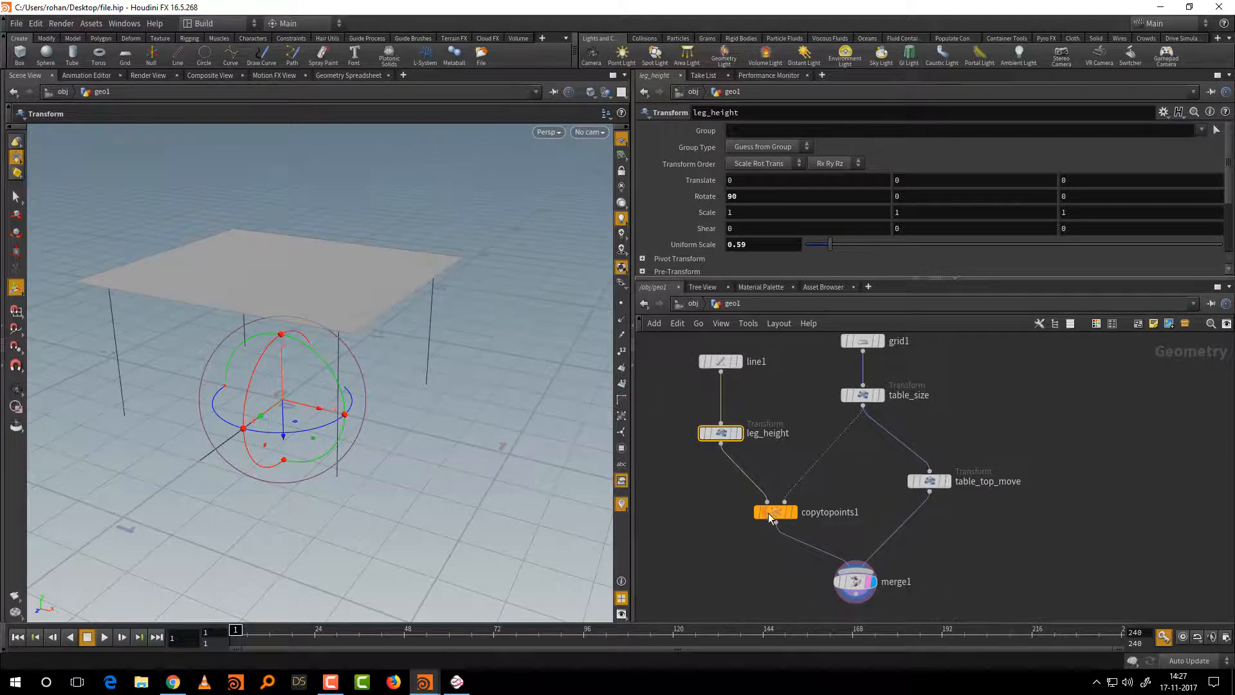
drag(772, 513, 750, 504)
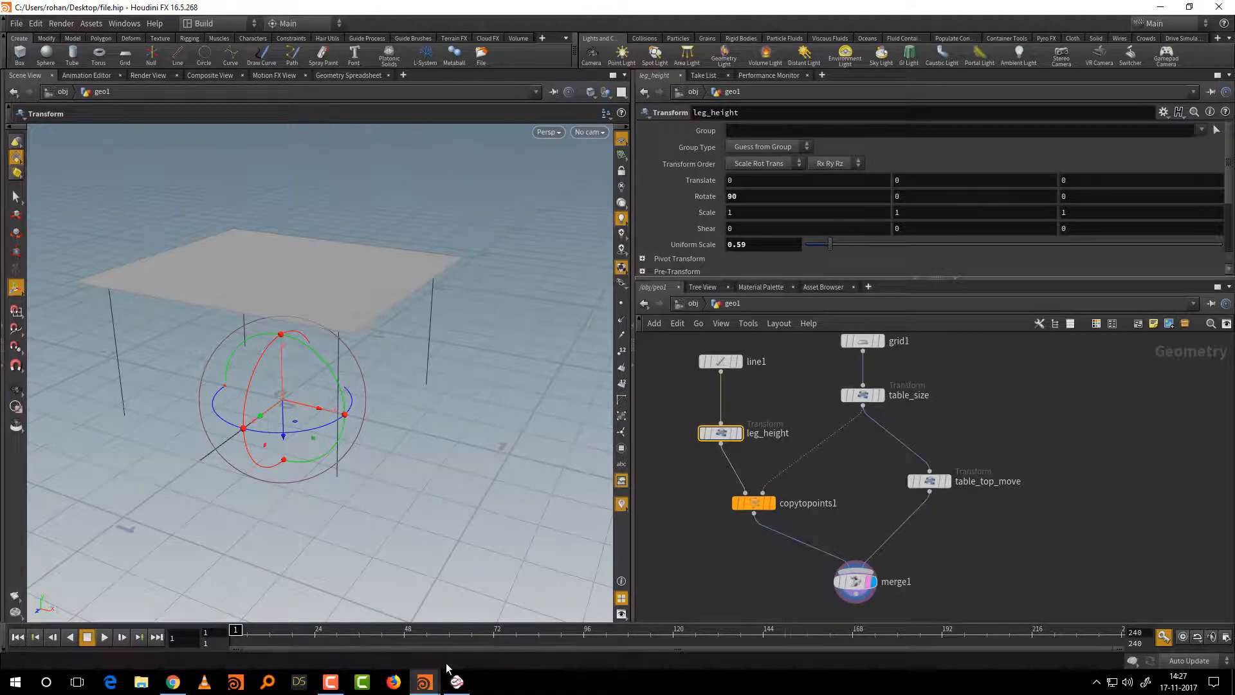
Switch to Mischief and handwrite "Poly wire" below the copy to points notes
click(463, 682)
mouse_move(164, 522)
mouse_down()
mouse_move(165, 579)
mouse_move(161, 553)
mouse_move(196, 552)
mouse_move(206, 576)
mouse_up()
mouse_move(216, 550)
mouse_down()
mouse_move(235, 551)
mouse_move(226, 601)
mouse_up()
drag(261, 550, 293, 552)
drag(312, 546, 313, 574)
drag(317, 574, 334, 555)
drag(339, 566, 358, 576)
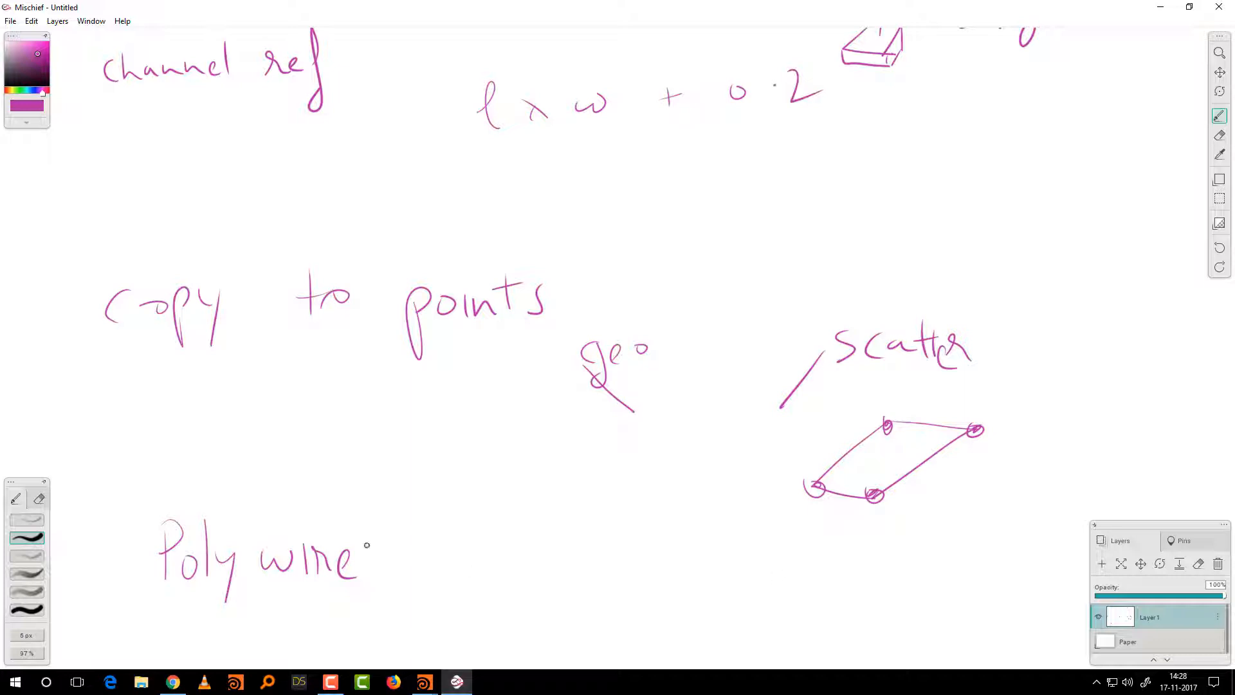
Handwrite "Poly extrude" on the canvas beneath the "Poly wire" note
key(space)
drag(518, 586, 667, 436)
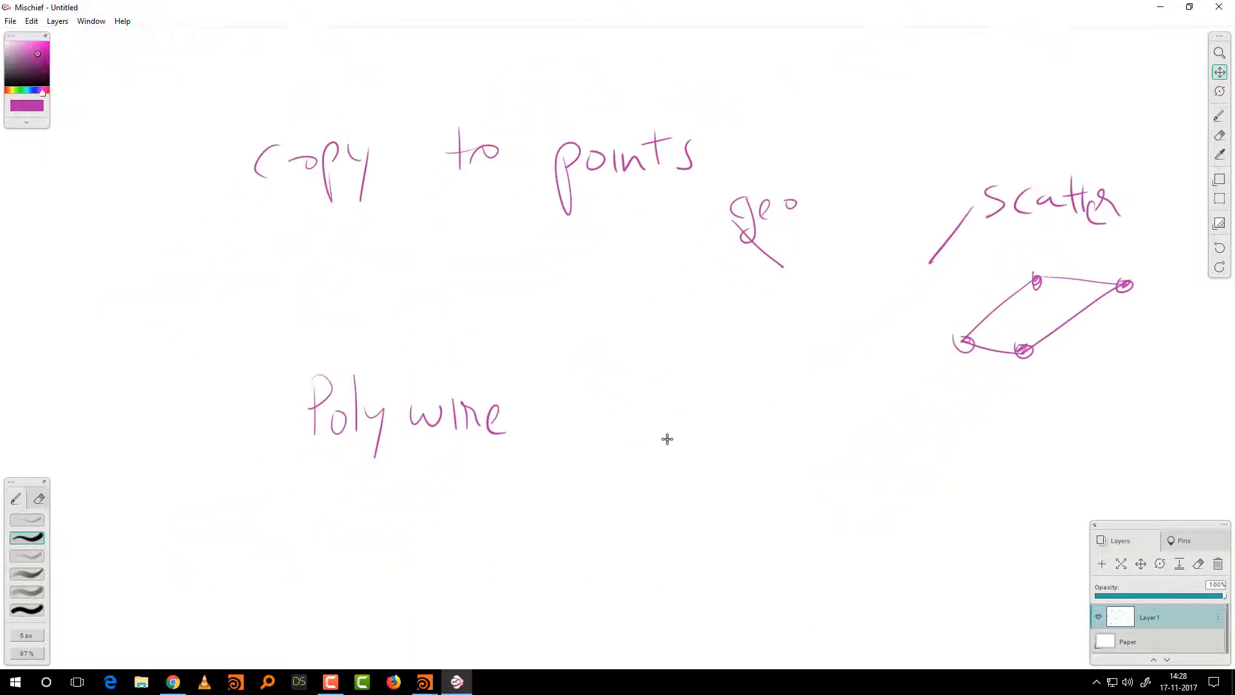
mouse_move(304, 543)
mouse_down()
mouse_move(300, 498)
mouse_move(300, 523)
mouse_move(329, 523)
mouse_move(339, 537)
mouse_up()
drag(359, 521, 351, 572)
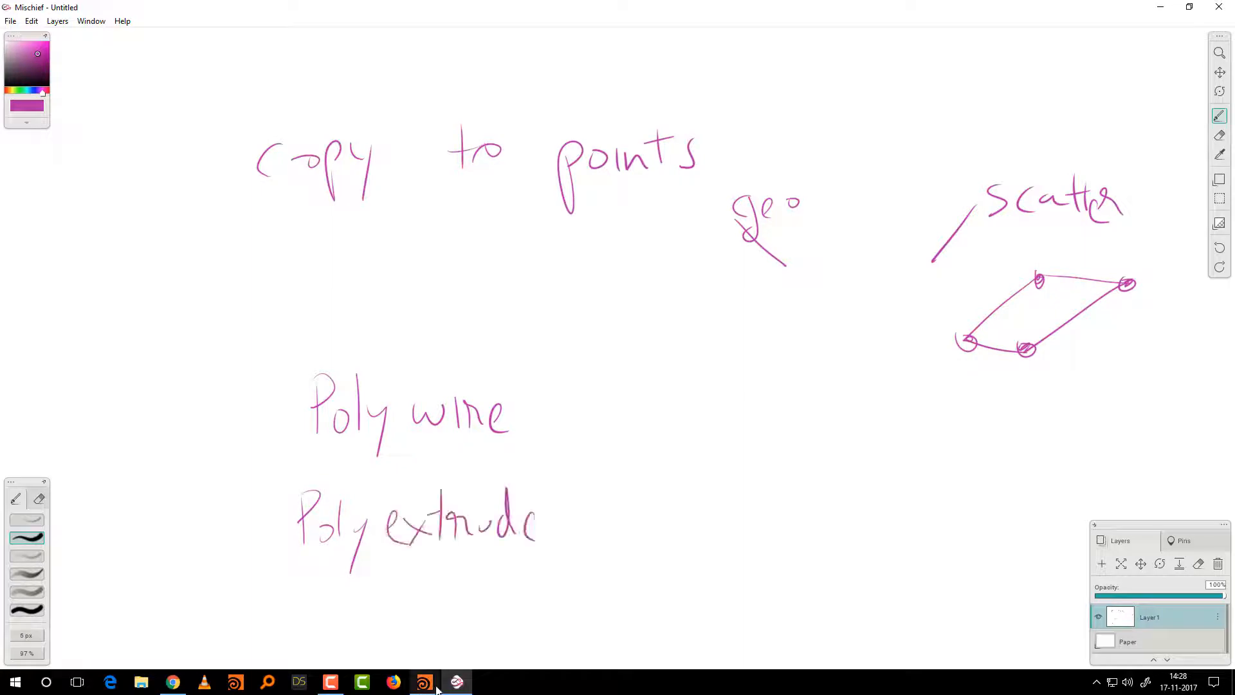
Switch back to Houdini and add a PolyWire node beside copytopoints1
click(425, 682)
click(472, 654)
middle_drag(905, 546, 924, 535)
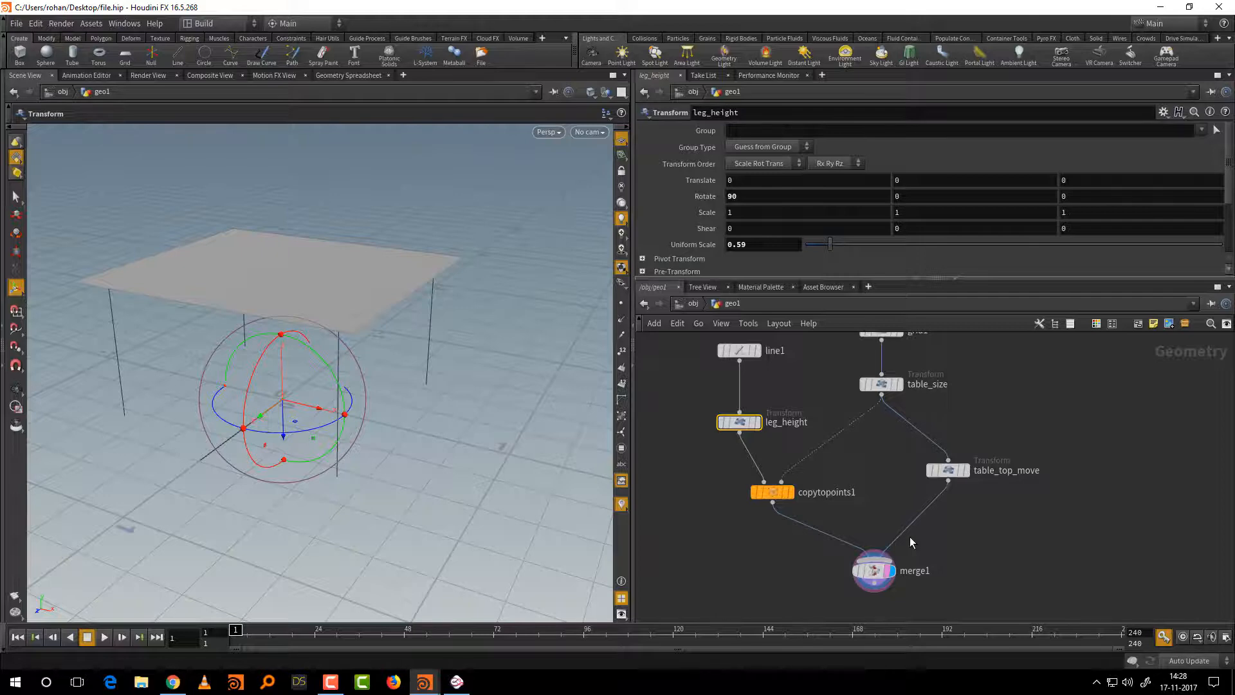
key(Tab)
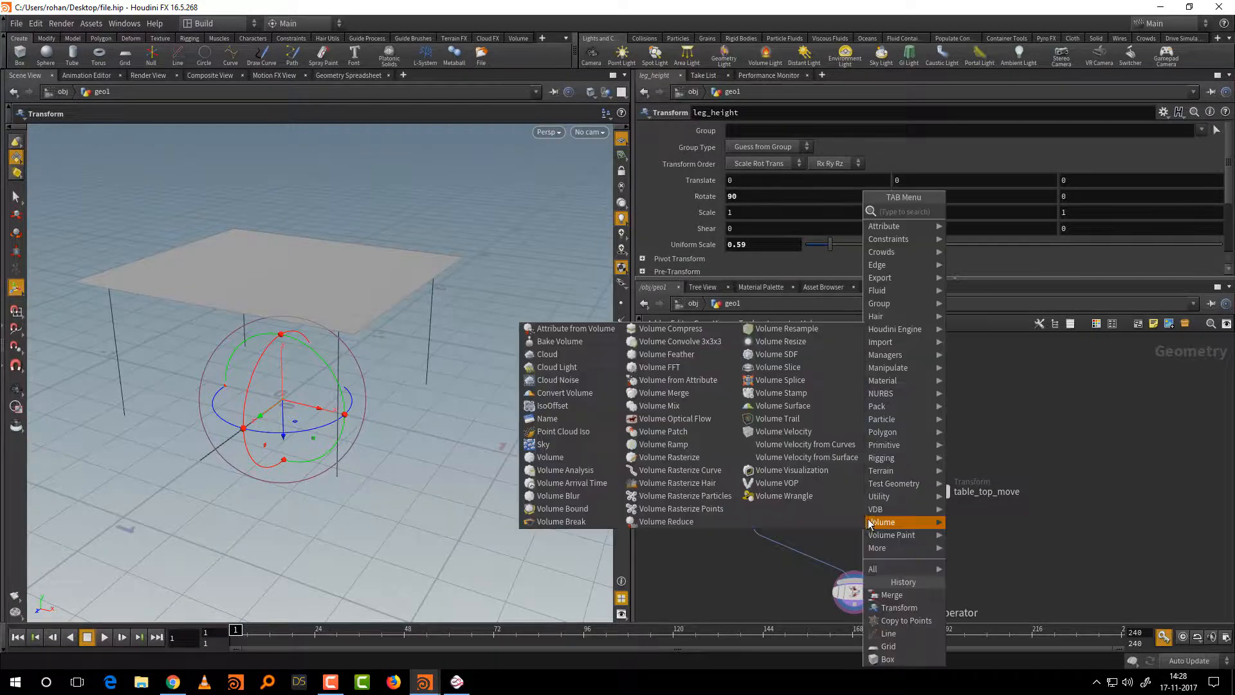
text(po)
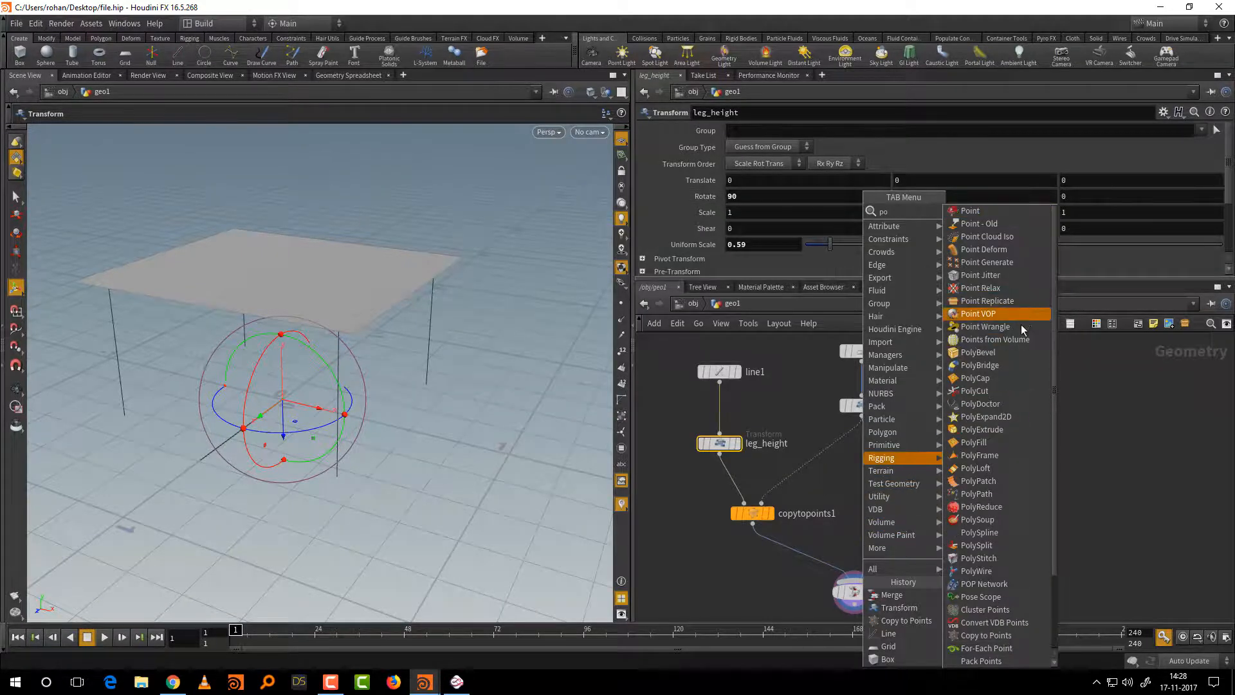
text(w)
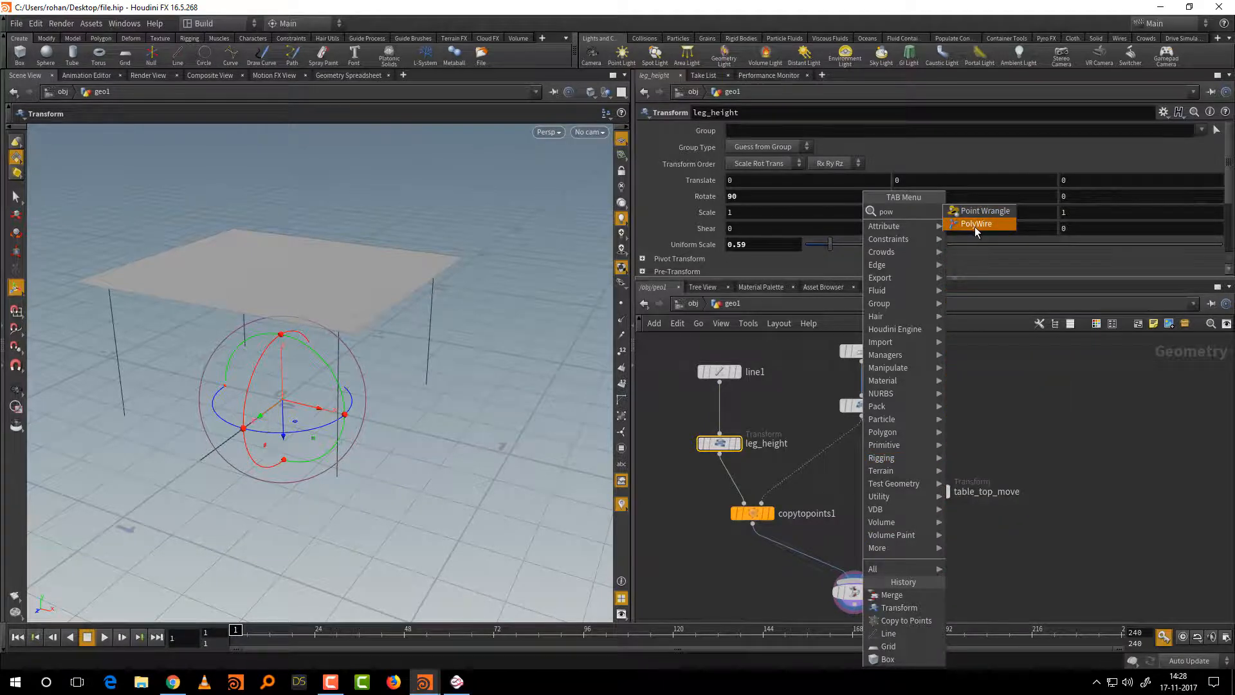
key(Return)
click(687, 550)
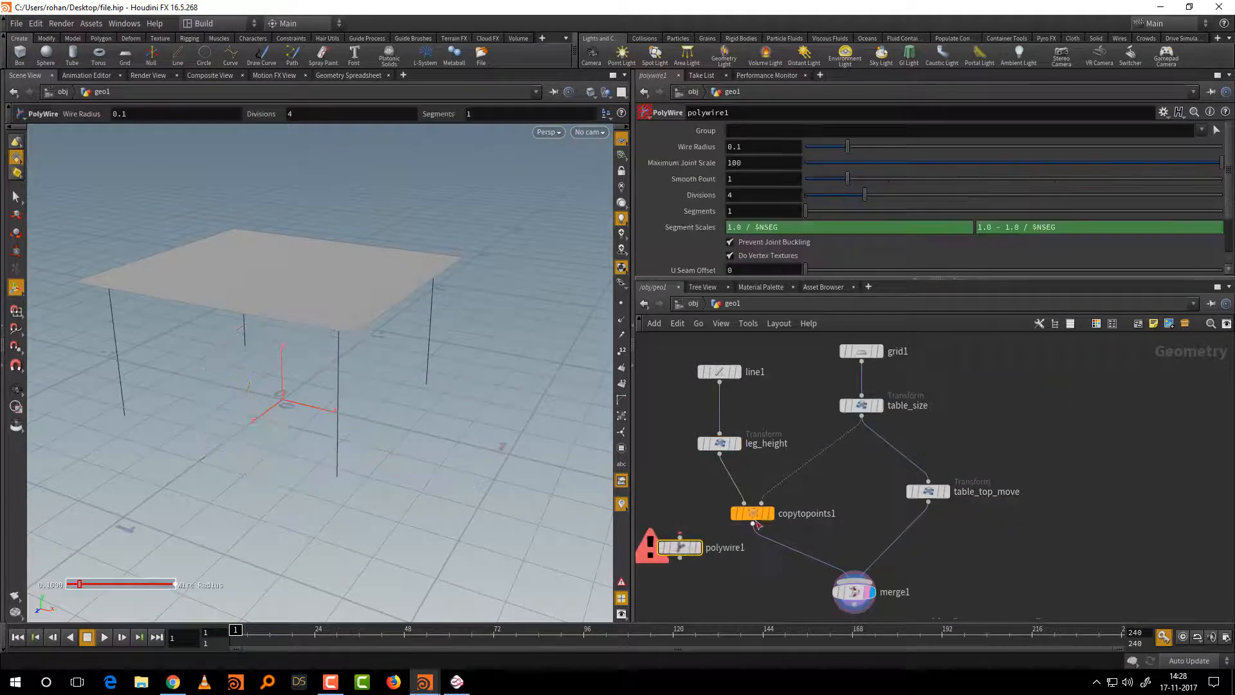
Insert polywire1 between leg_height and copytopoints1, with a wire radius of 0.034 and 9 divisions
drag(687, 551, 730, 487)
drag(848, 147, 822, 156)
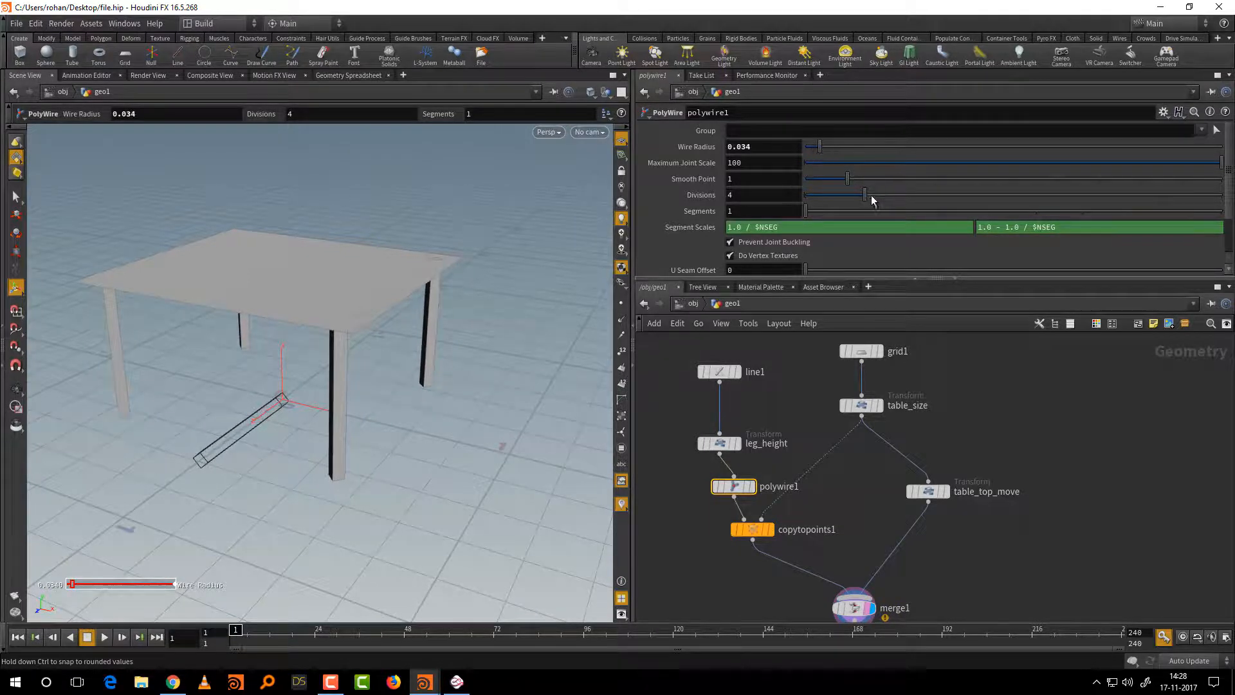
drag(866, 195, 1140, 202)
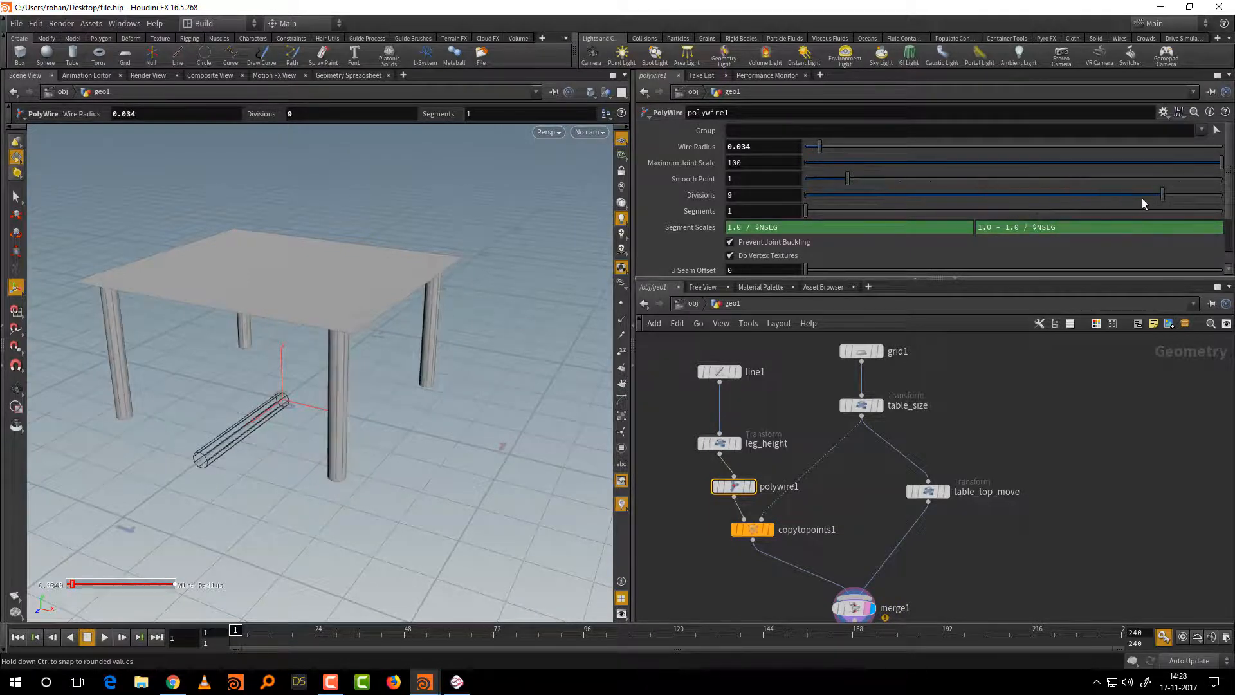
Add a PolyExtrude node on the connection between table_top_move and merge1
key(Tab)
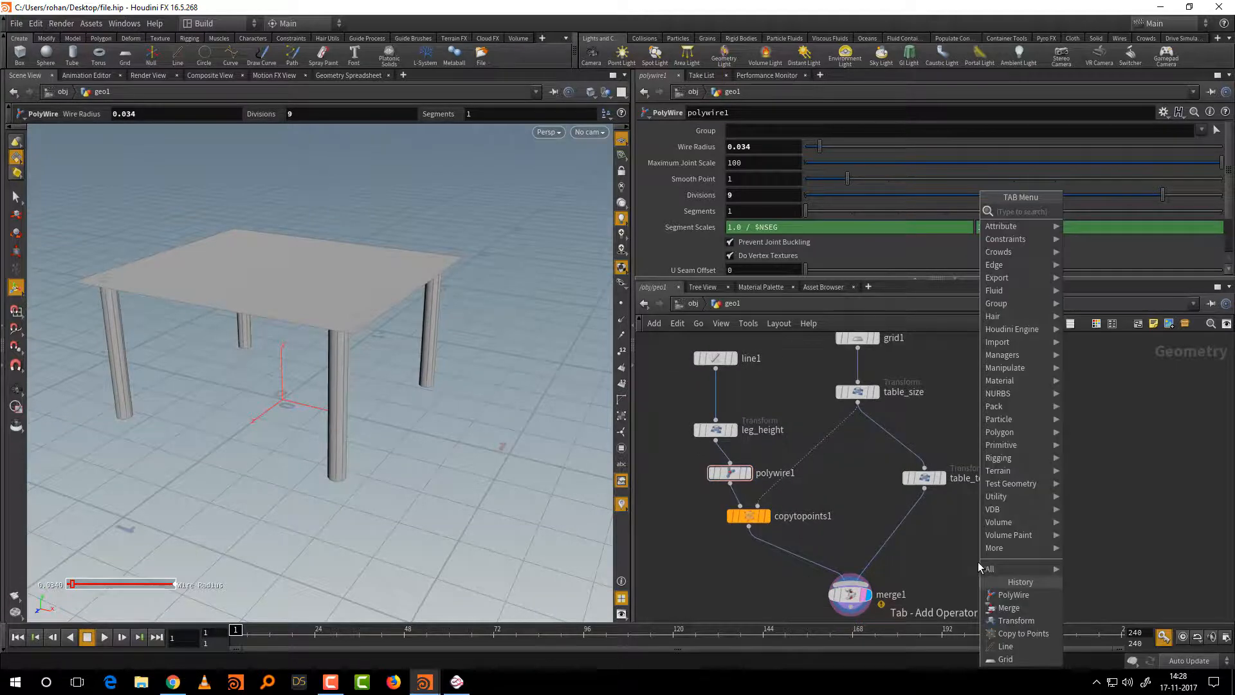
text(po)
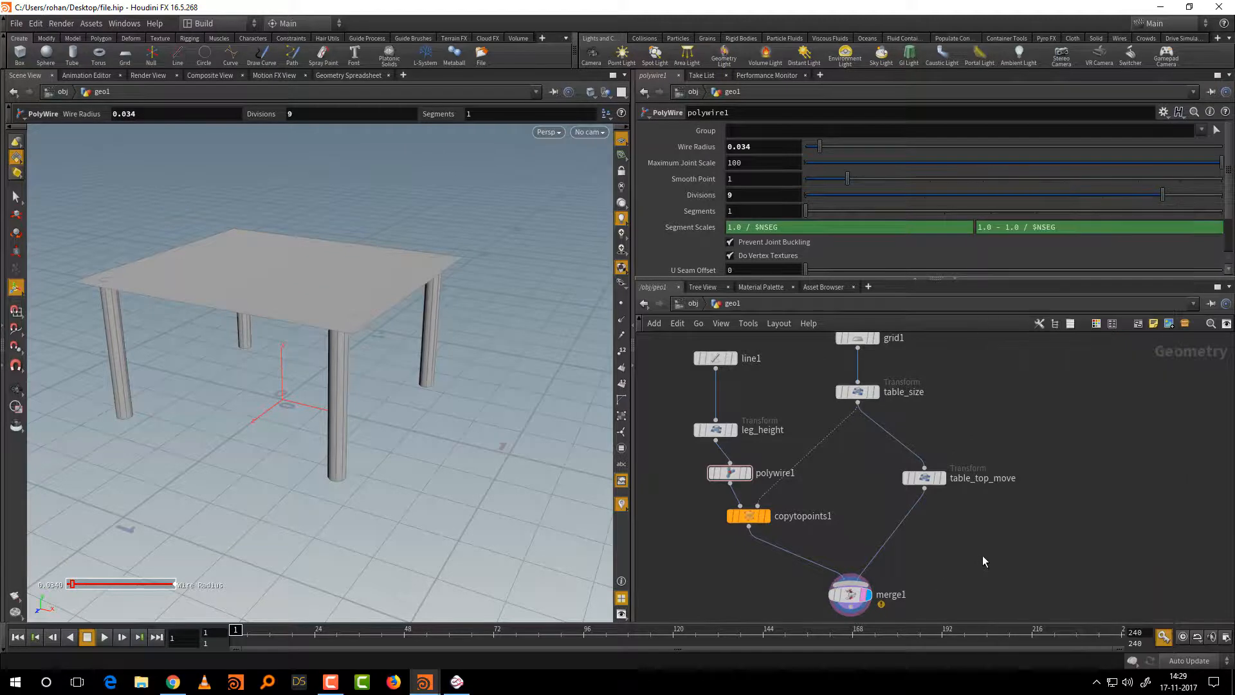
key(Tab)
text(polyex)
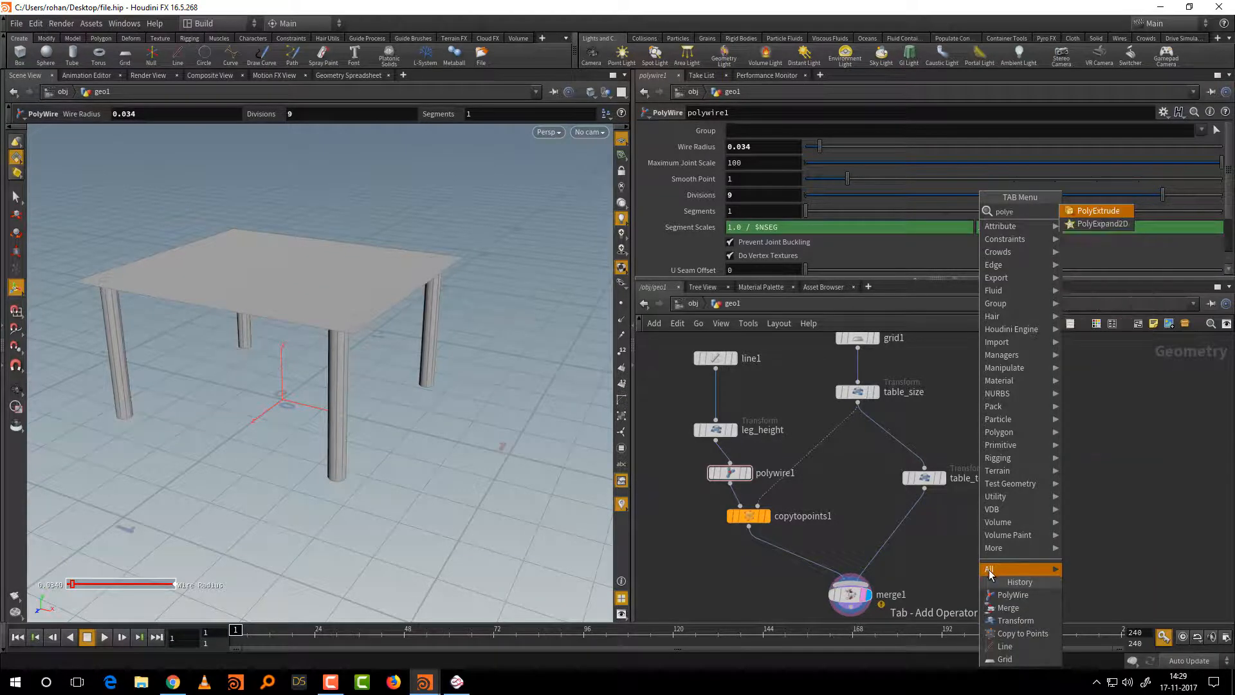
click(1106, 215)
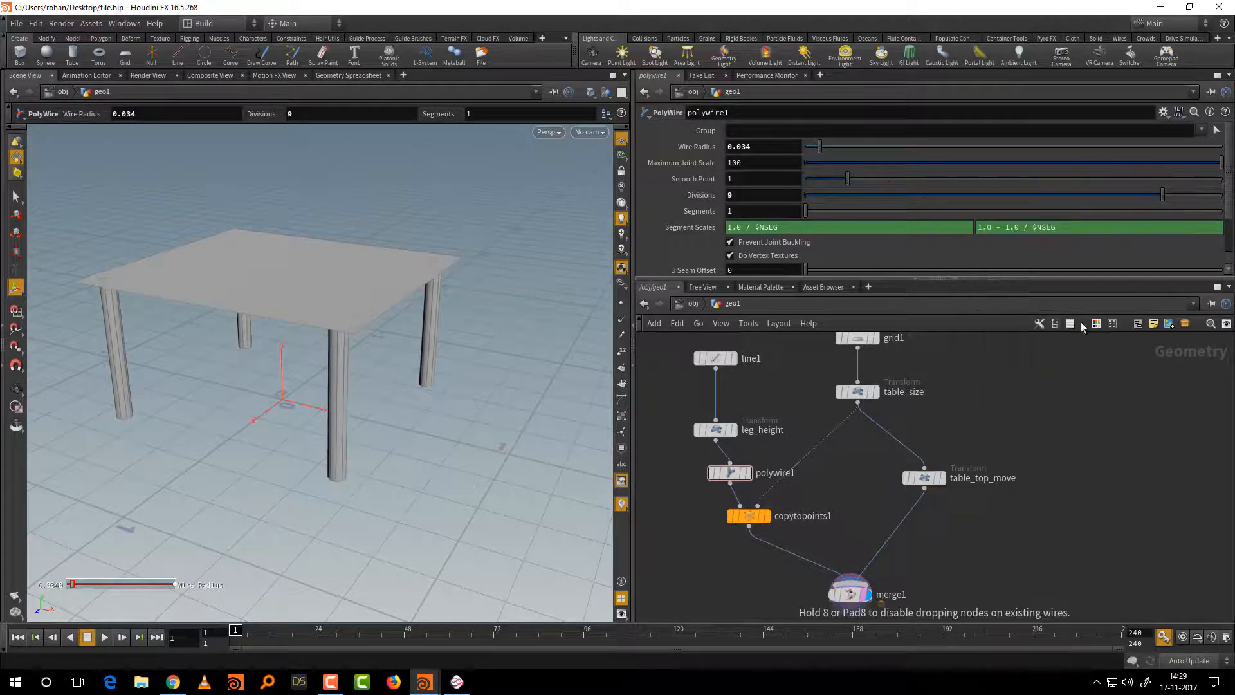
click(891, 546)
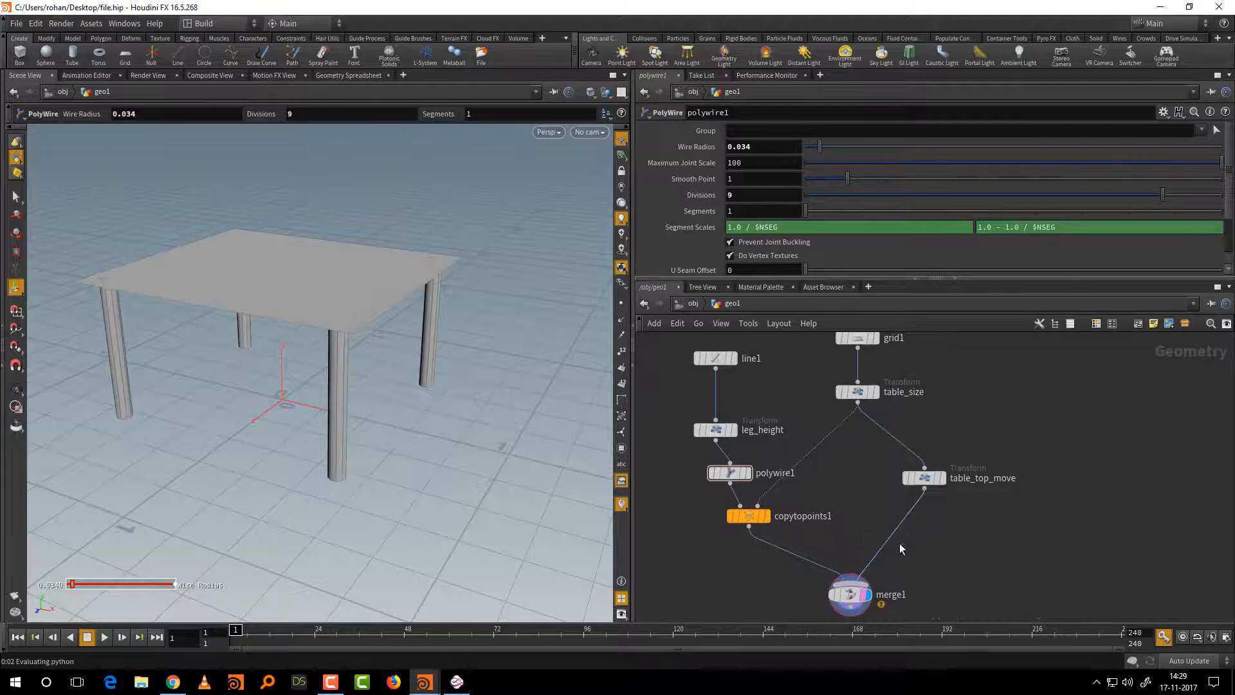
Thicken the tabletop with an extrusion distance of about 0.045 and enable Output Back to close its underside
drag(277, 221, 512, 351)
key(Escape)
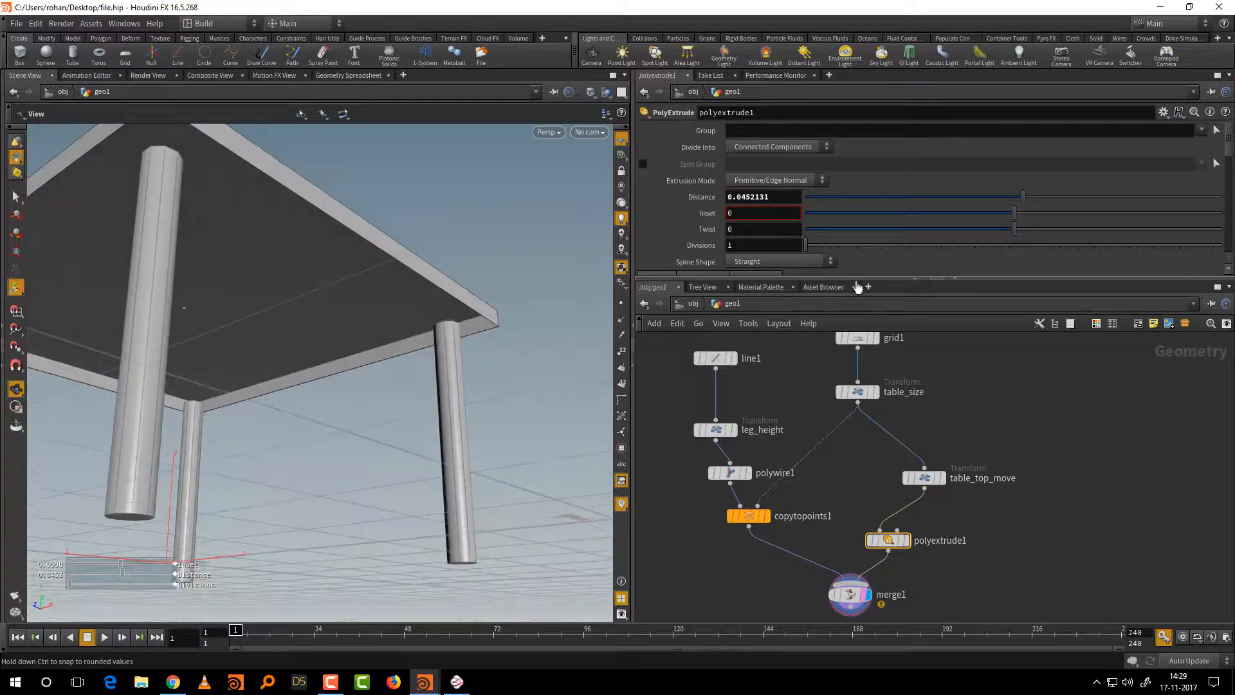
drag(857, 278, 857, 490)
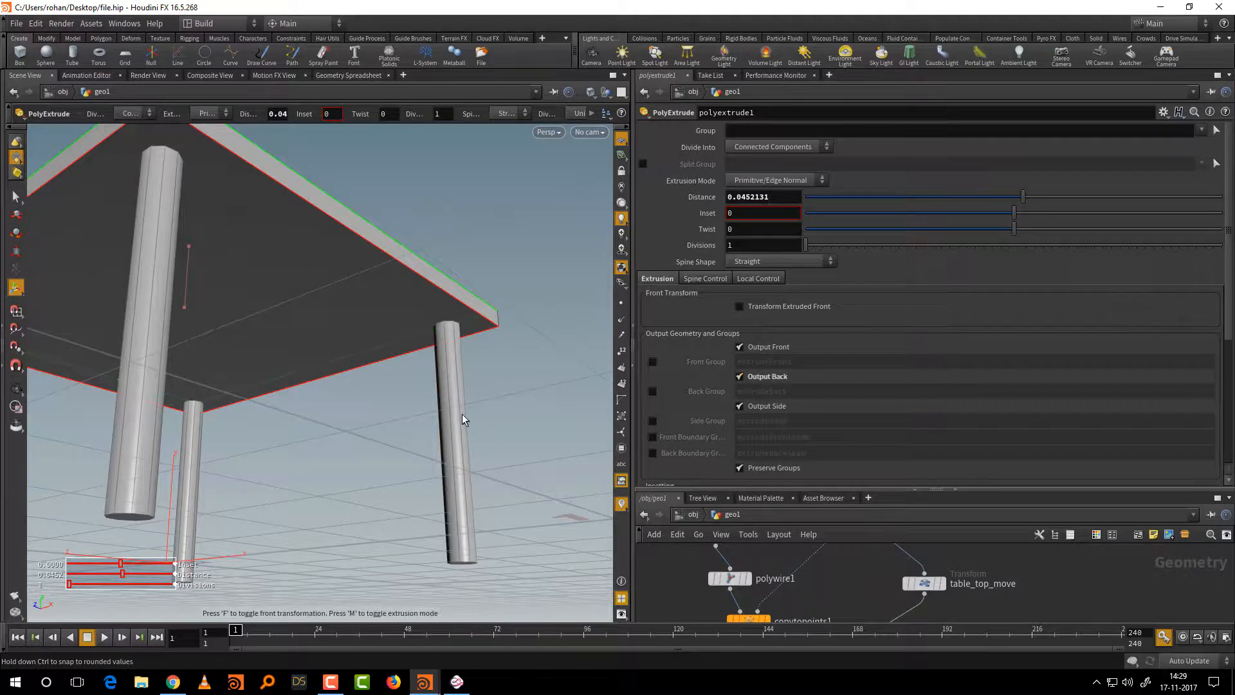
alt+drag(462, 415, 502, 496)
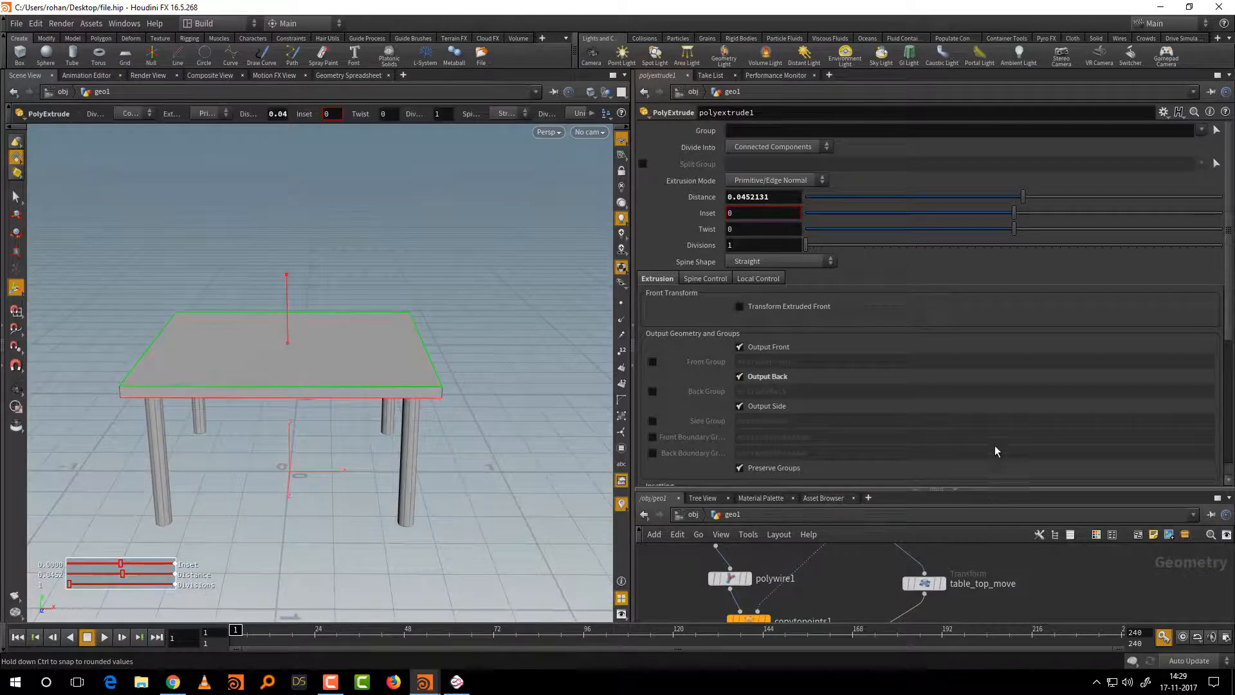
Enlarge the tabletop overhang by setting table_top_move's scale to 1.4 in X and 1.3 in Z
drag(995, 489, 995, 398)
click(933, 539)
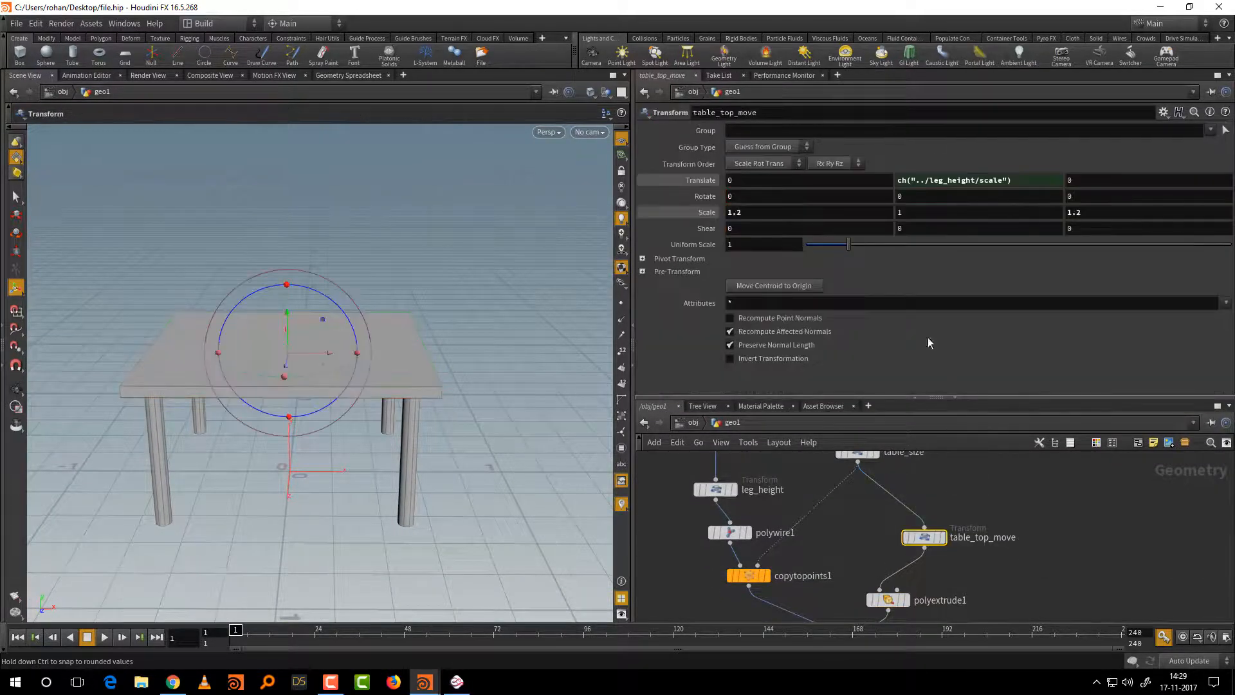
drag(736, 212, 765, 221)
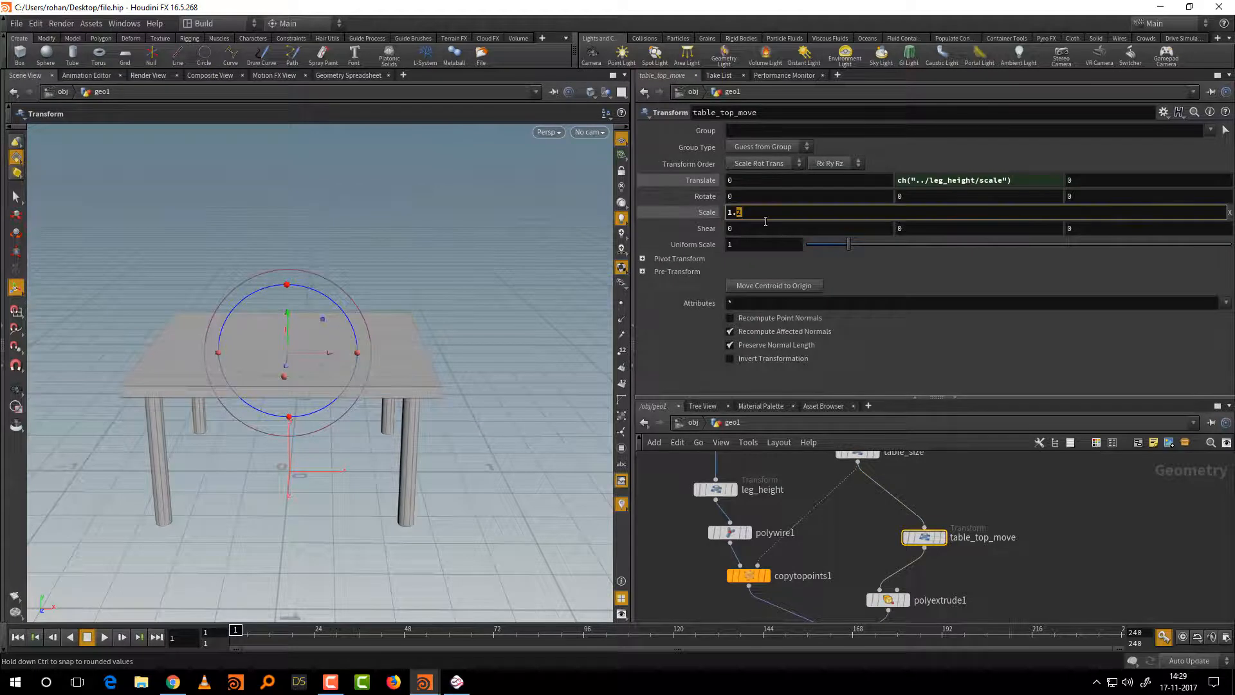
text(4)
key(Return)
scroll(1091, 216, up, 1)
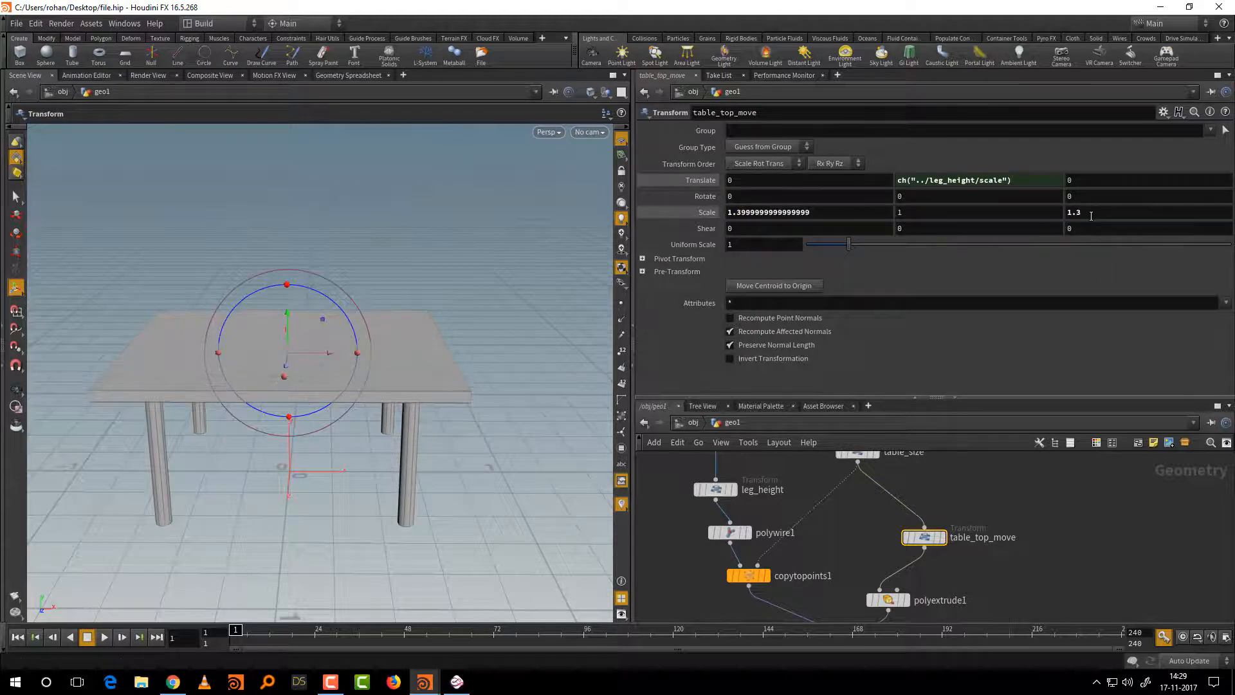
scroll(463, 519, down, 3)
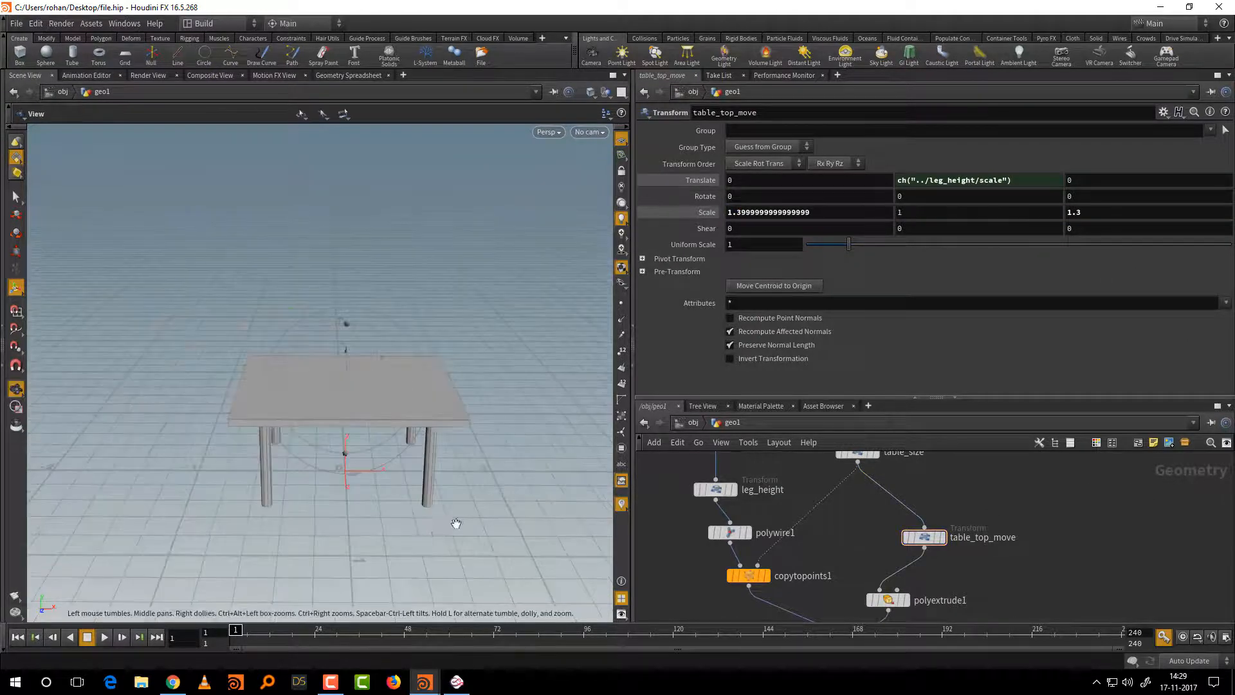
alt+drag(455, 524, 347, 505)
scroll(348, 505, up, 3)
drag(999, 397, 999, 327)
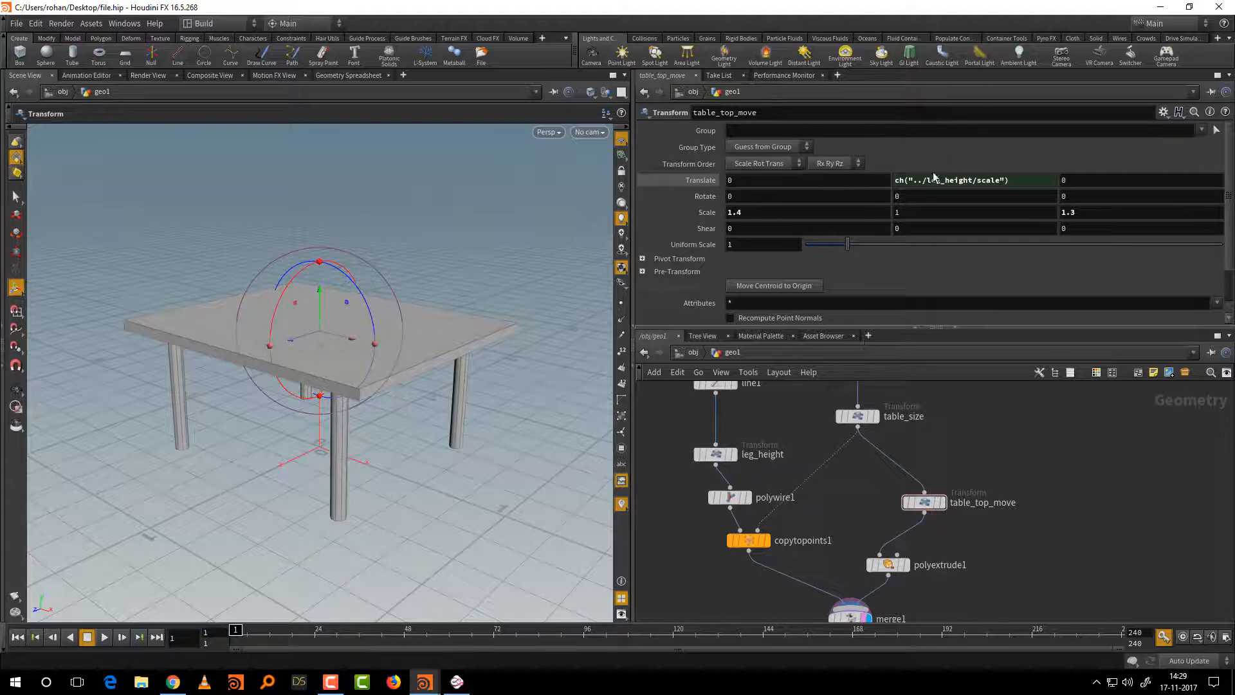
Tidy the network by spacing out polyextrude1, merge1 and copytopoints1 and lining up line1 and leg_height above polywire1
scroll(852, 530, down, 3)
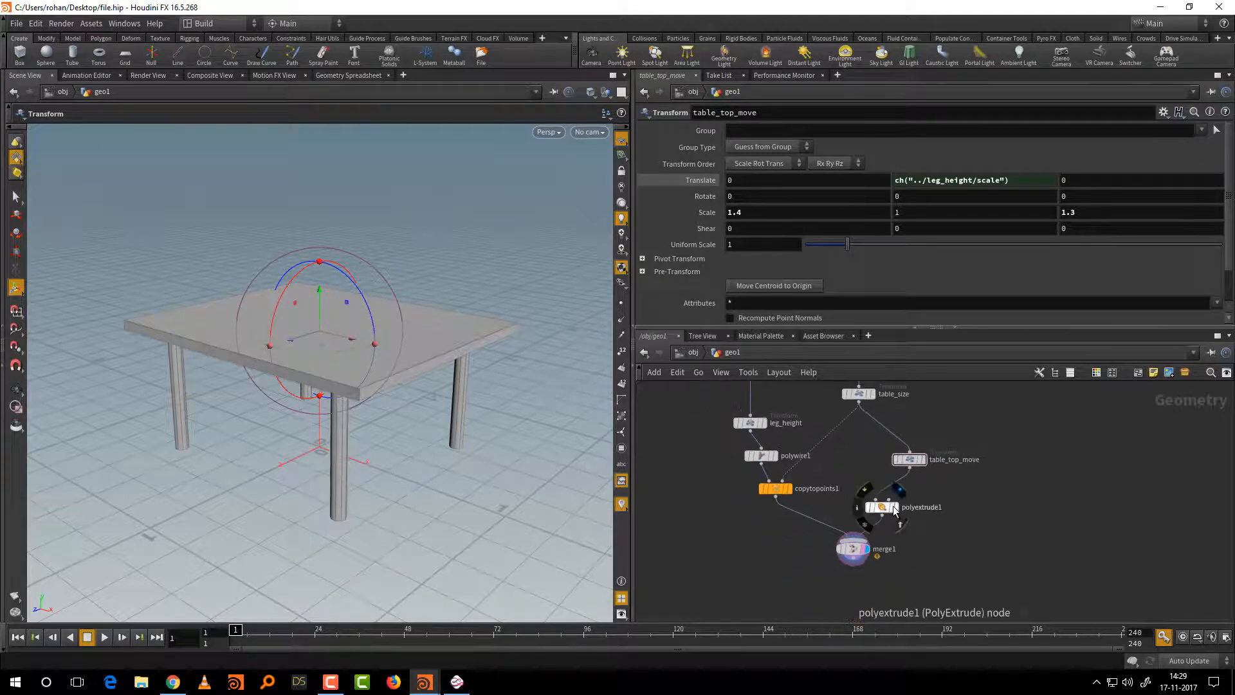
drag(894, 509, 922, 504)
drag(852, 551, 846, 575)
middle_drag(813, 505, 819, 572)
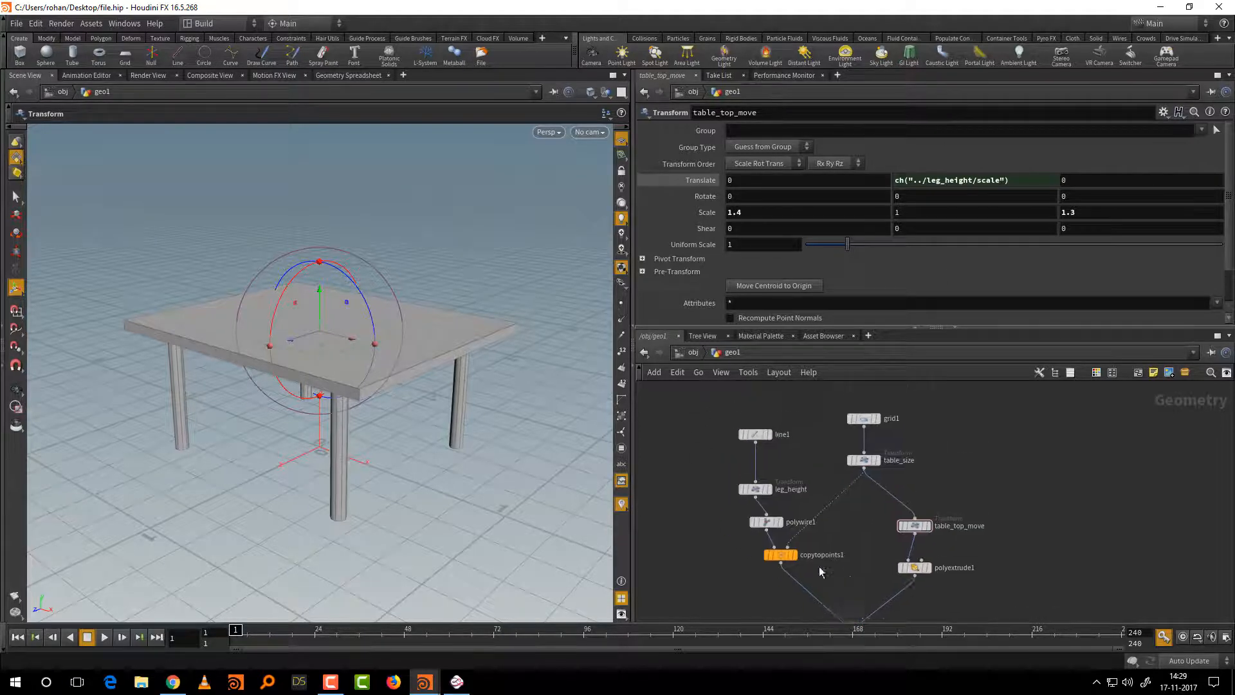
drag(780, 554, 774, 582)
drag(759, 494, 770, 493)
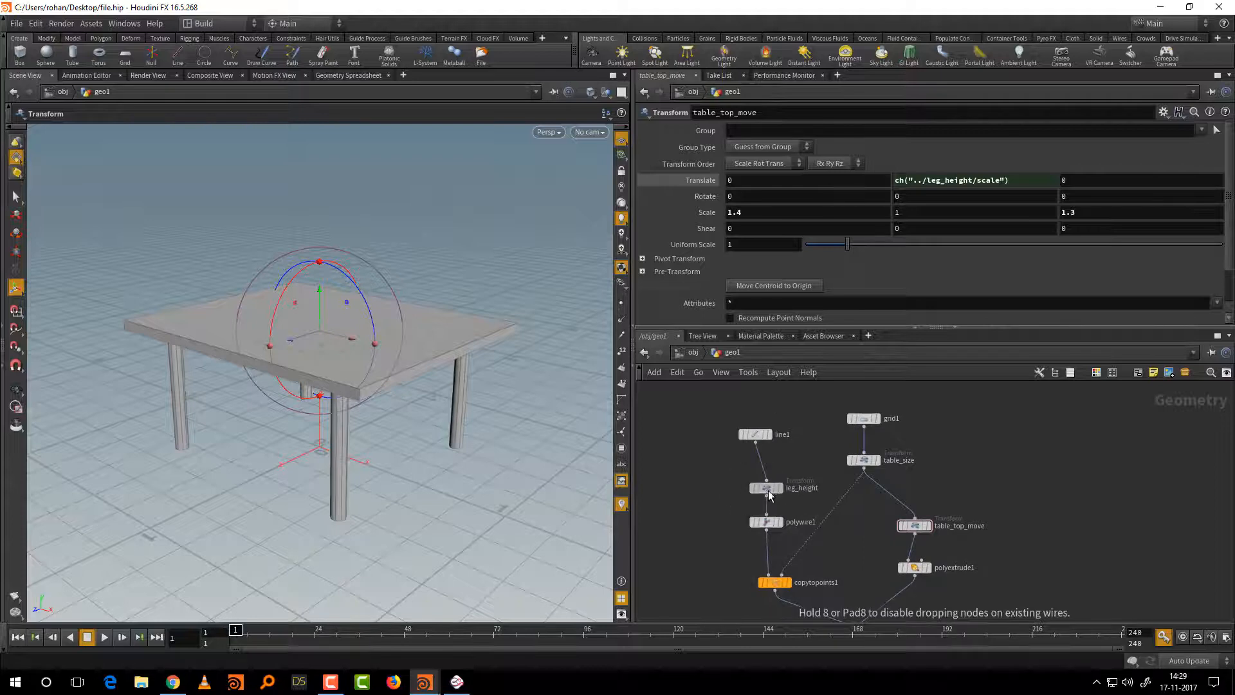
drag(759, 439, 770, 450)
middle_drag(858, 519, 825, 544)
Test the finished table's controls by varying table_size's X and Z scale and leg_height's uniform scale
drag(795, 428, 874, 452)
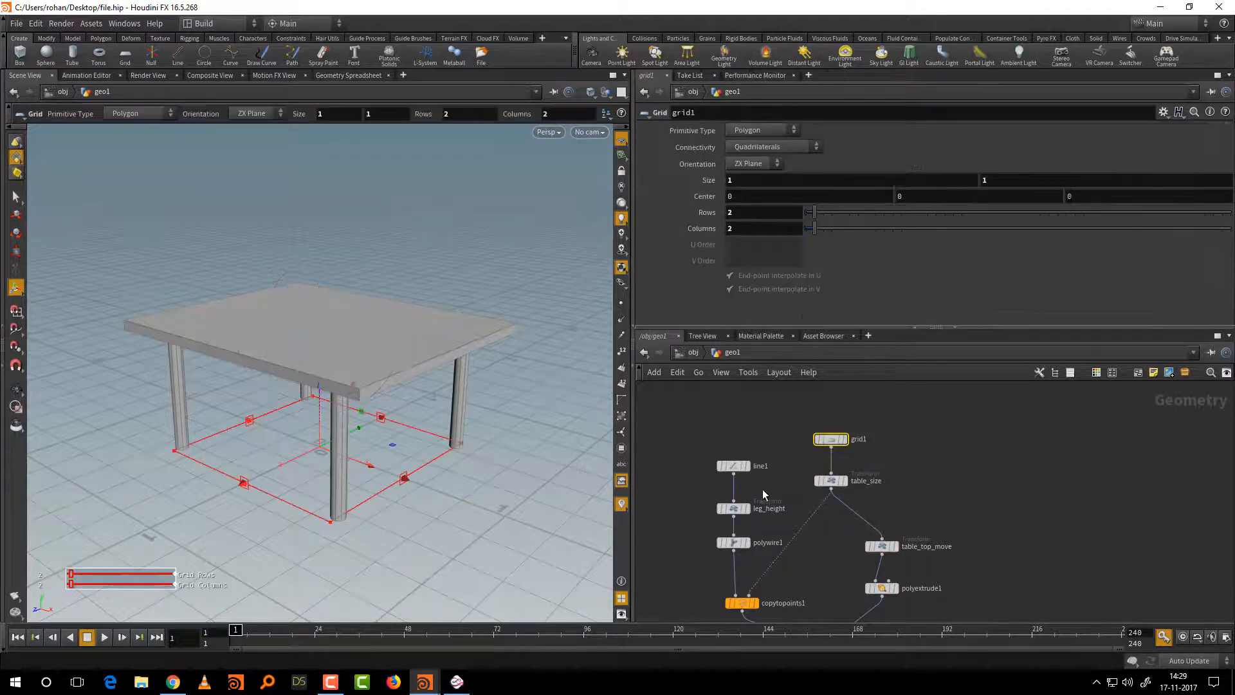
drag(796, 420, 877, 497)
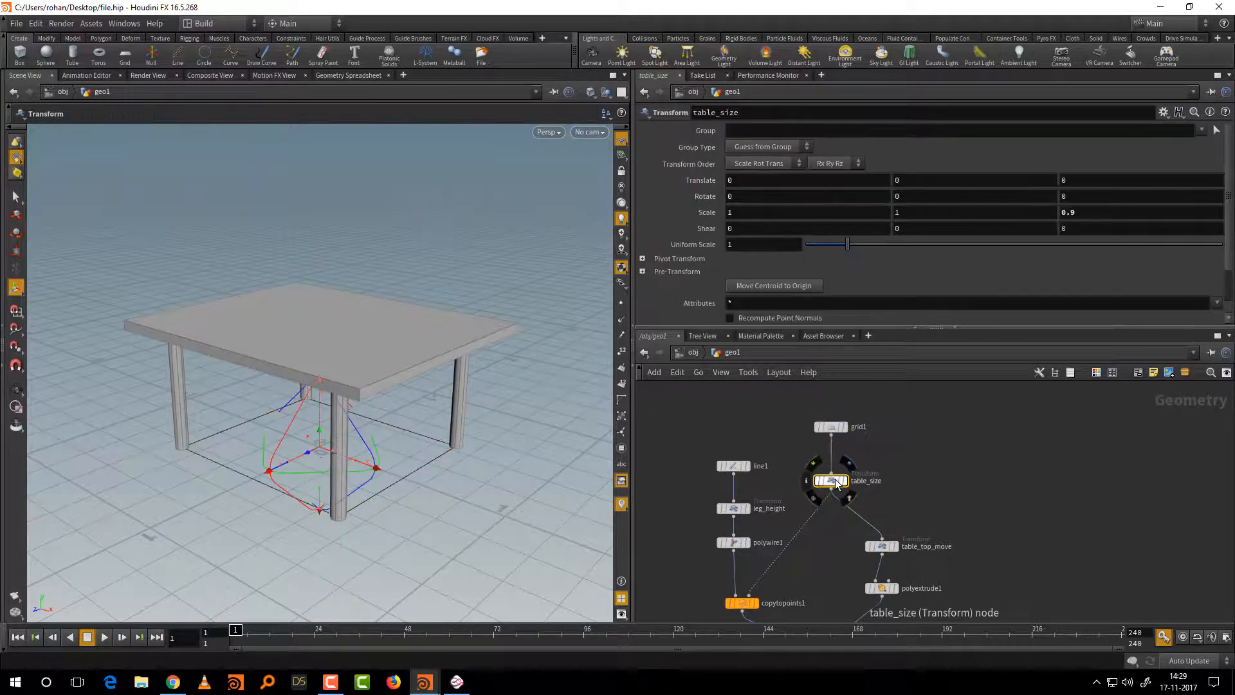
drag(697, 502, 756, 528)
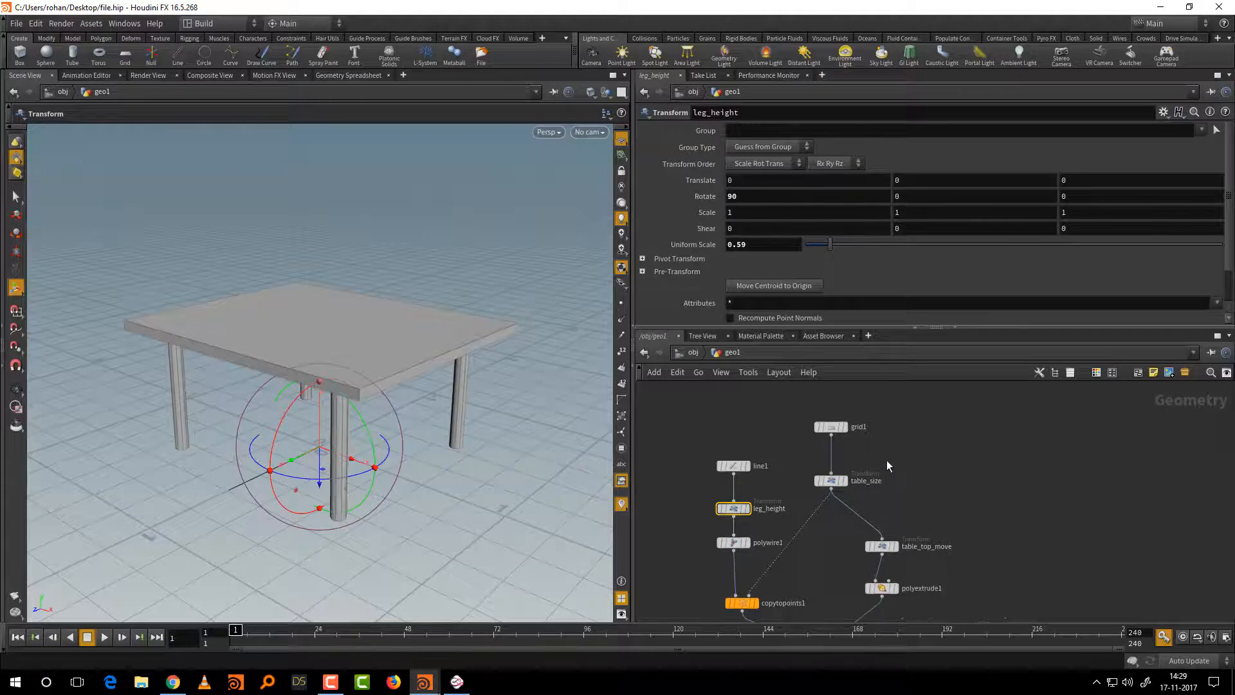
drag(886, 460, 805, 505)
mouse_move(742, 215)
middle_down()
mouse_move(765, 215)
mouse_move(744, 215)
middle_up()
mouse_move(1073, 225)
middle_down()
mouse_move(1093, 212)
mouse_move(1074, 212)
middle_up()
drag(769, 523, 769, 522)
mouse_move(832, 244)
mouse_down()
mouse_move(848, 254)
mouse_move(831, 258)
mouse_up()
Set polyextrude1's distance to 0.048 to adjust the tabletop's thickness
scroll(875, 507, down, 2)
click(864, 522)
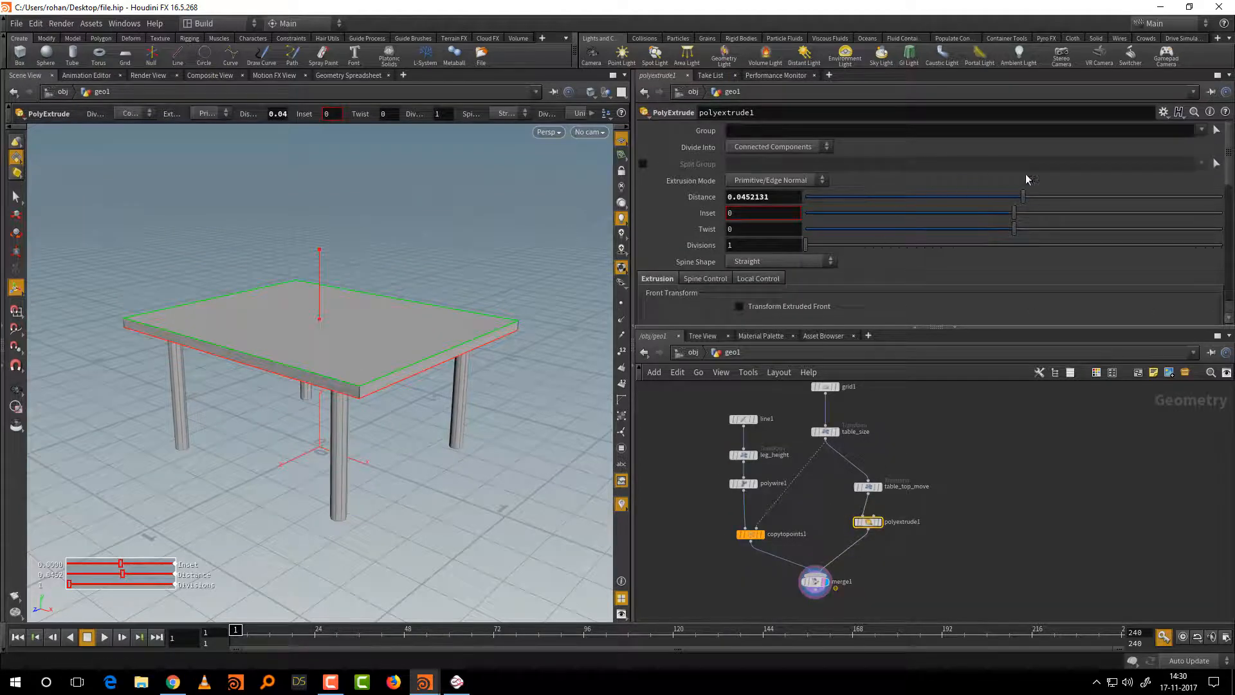
drag(1023, 196, 1024, 200)
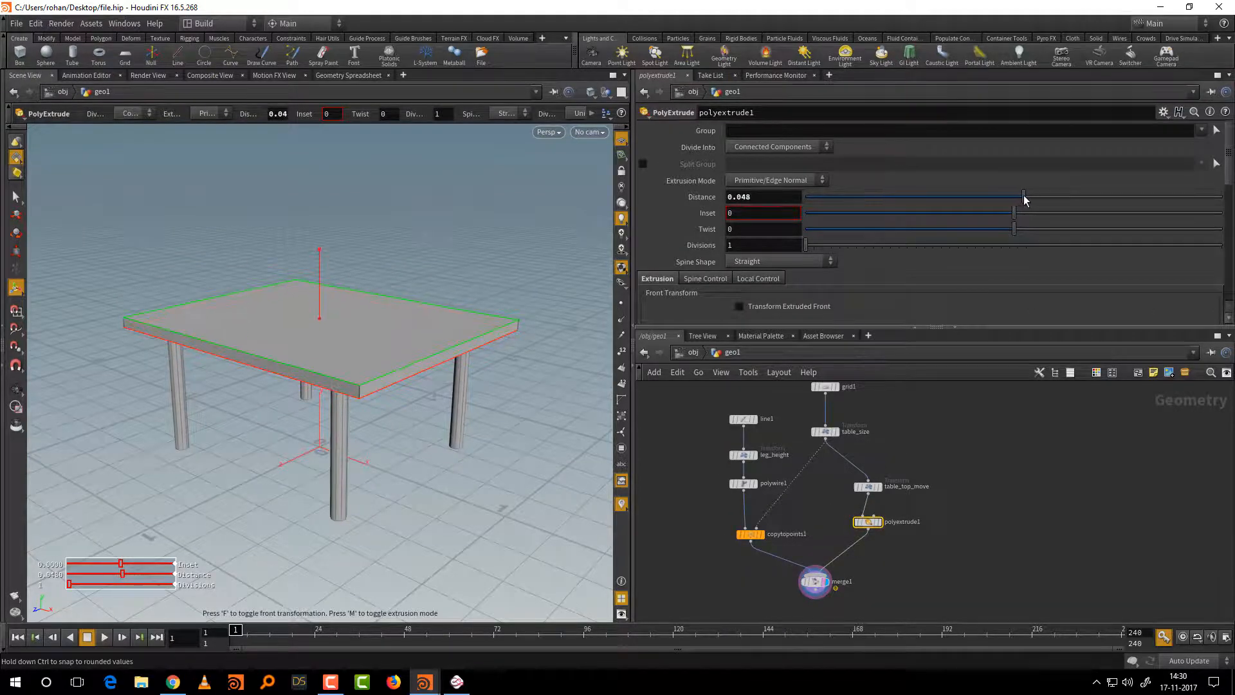
alt+drag(477, 524, 496, 490)
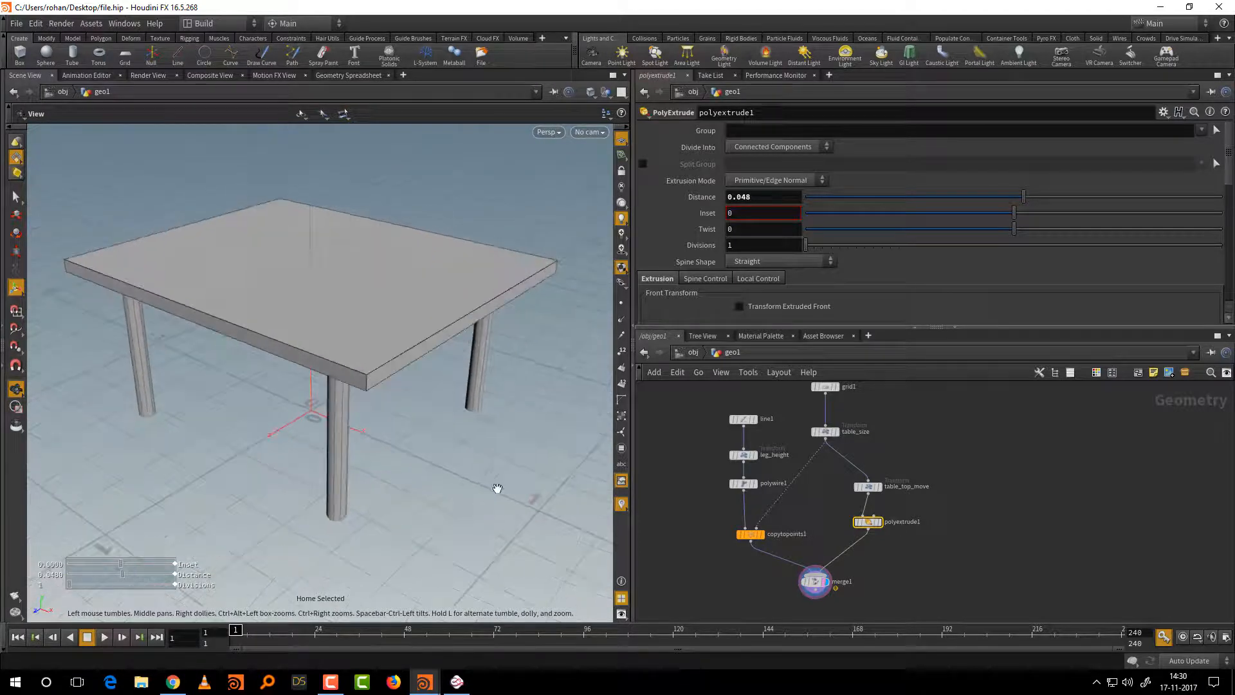
key(Return)
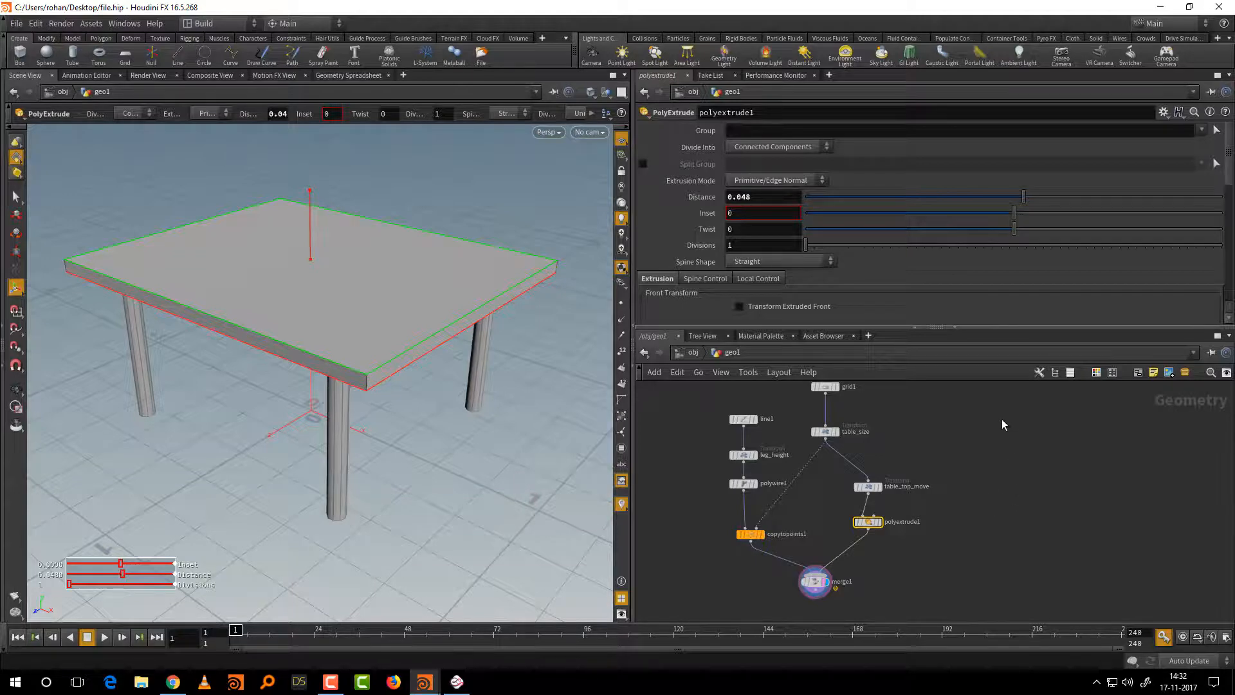
middle_drag(971, 440, 980, 492)
scroll(1016, 469, down, 2)
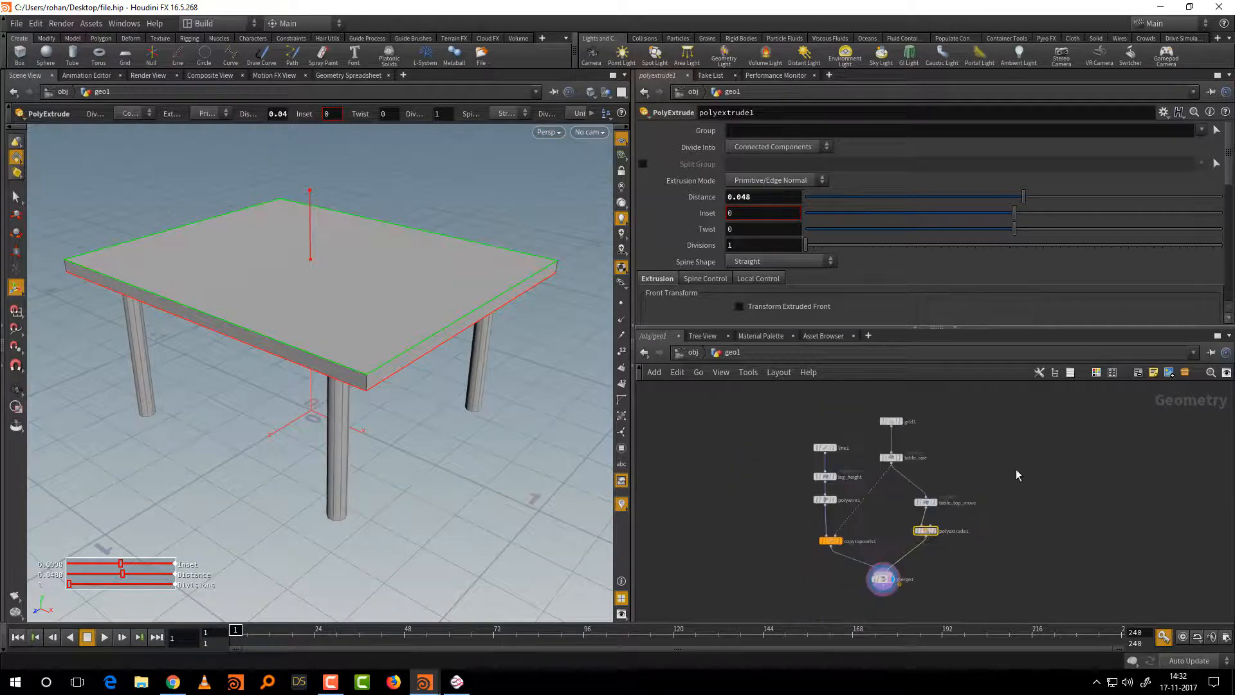